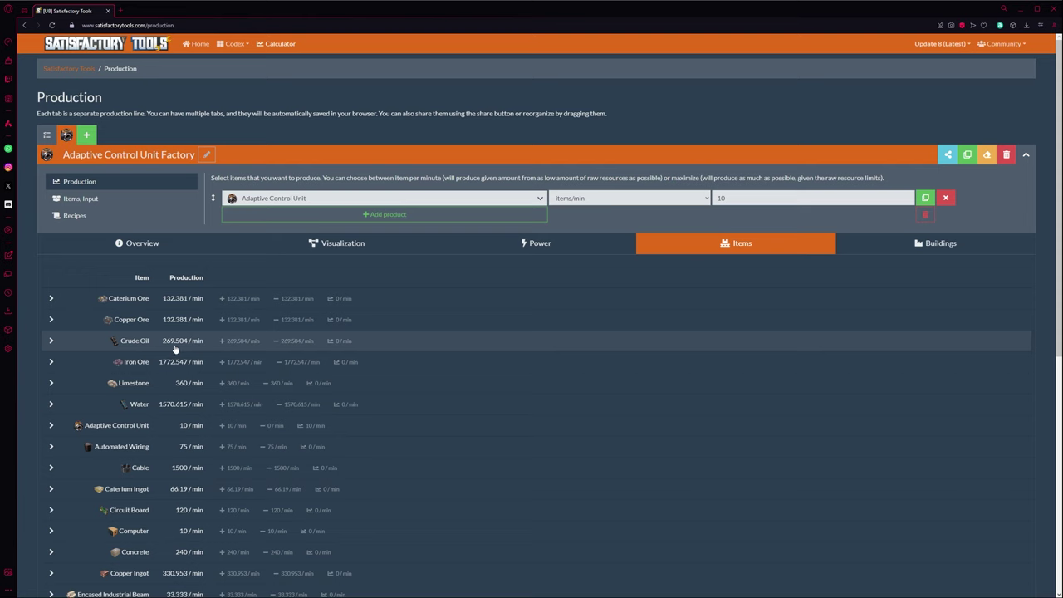
Open the Satisfactory Calculator website in a new browser tab and go to its production planner
click(121, 11)
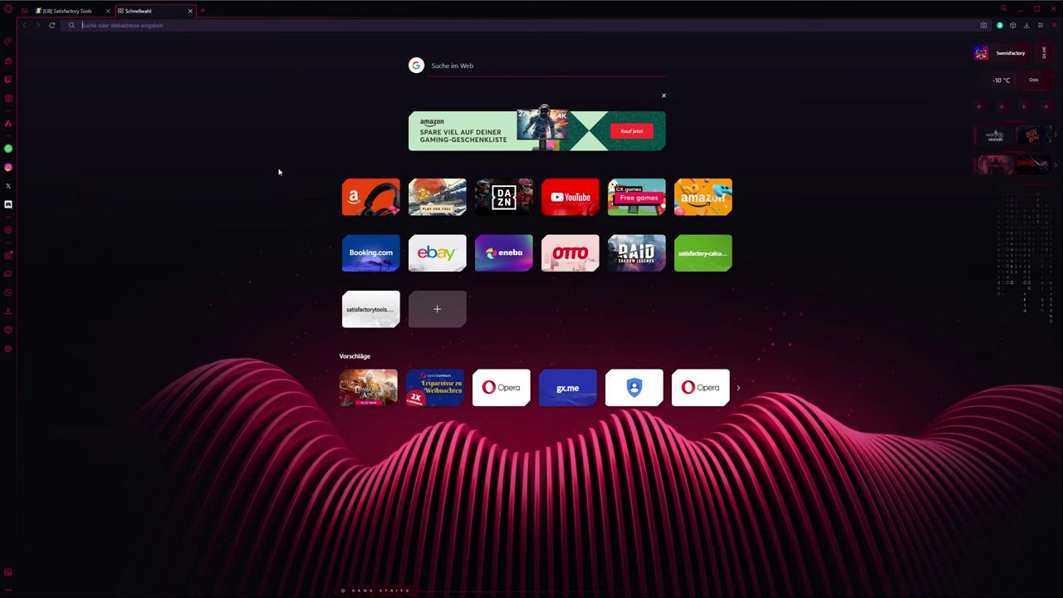
click(714, 256)
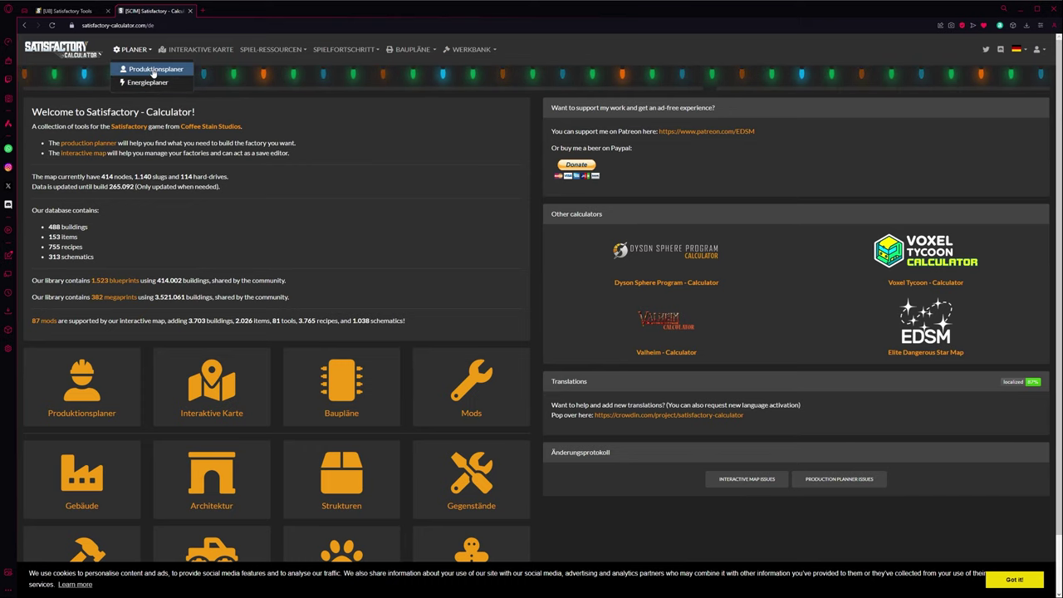
click(153, 70)
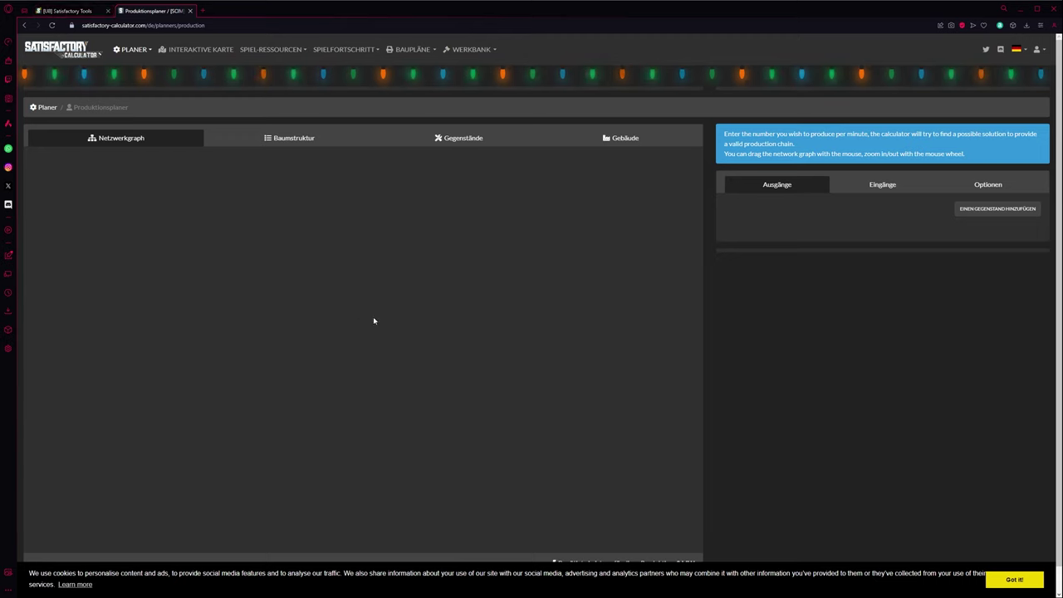
Add Adaptive Steuereinheit as an output item and set its production to 10 per minute
click(987, 211)
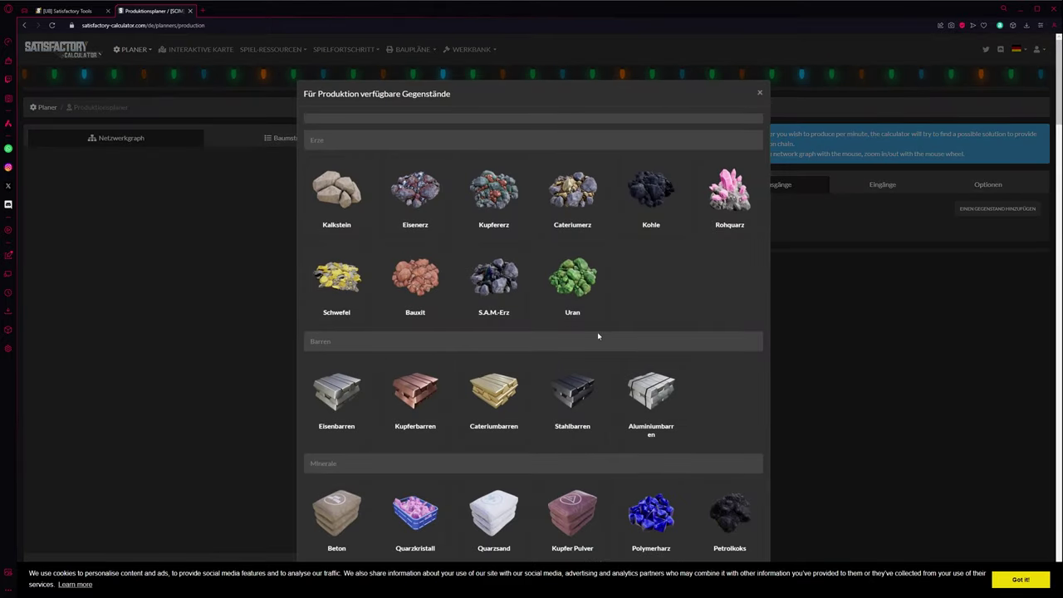
scroll(653, 319, down, 10)
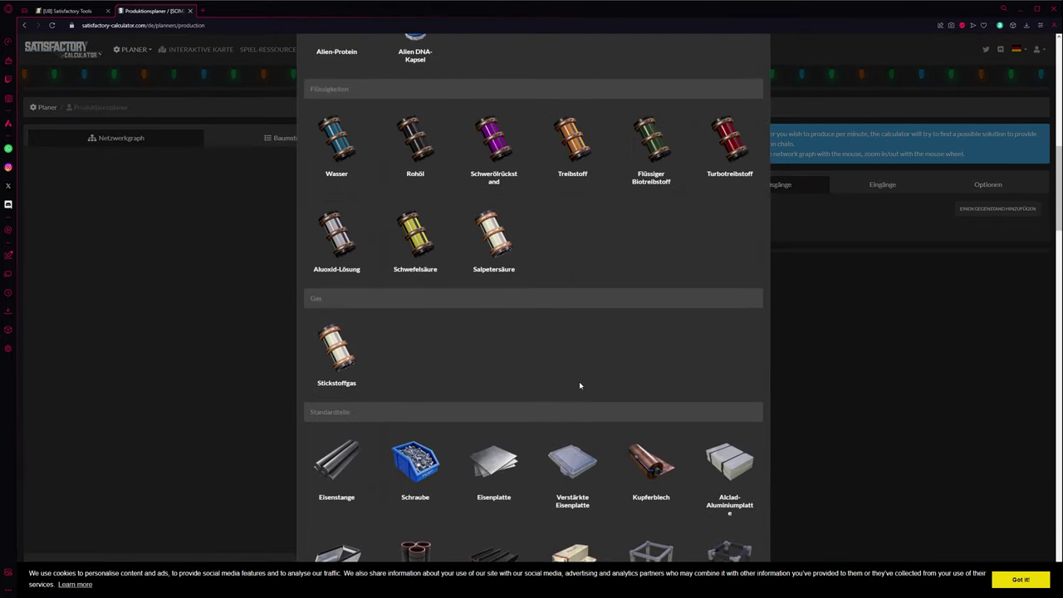
scroll(580, 385, down, 6)
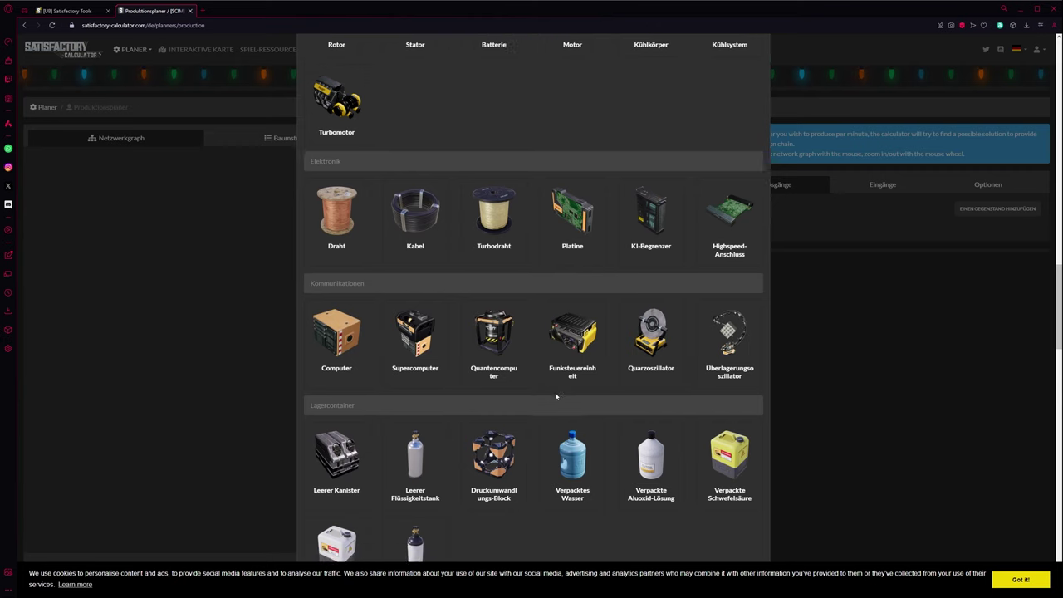
scroll(556, 398, down, 7)
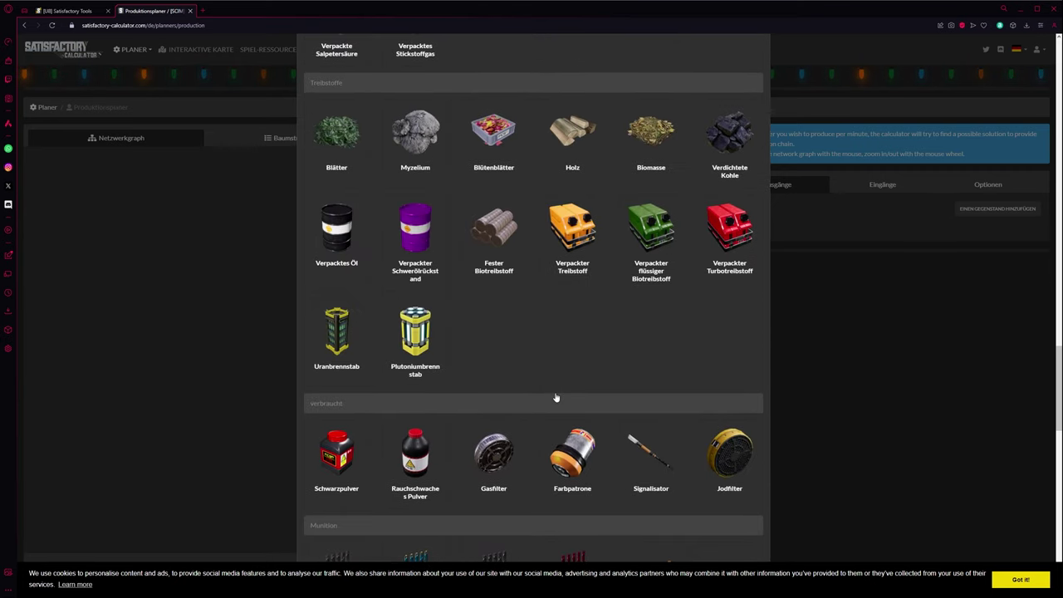
scroll(556, 397, down, 10)
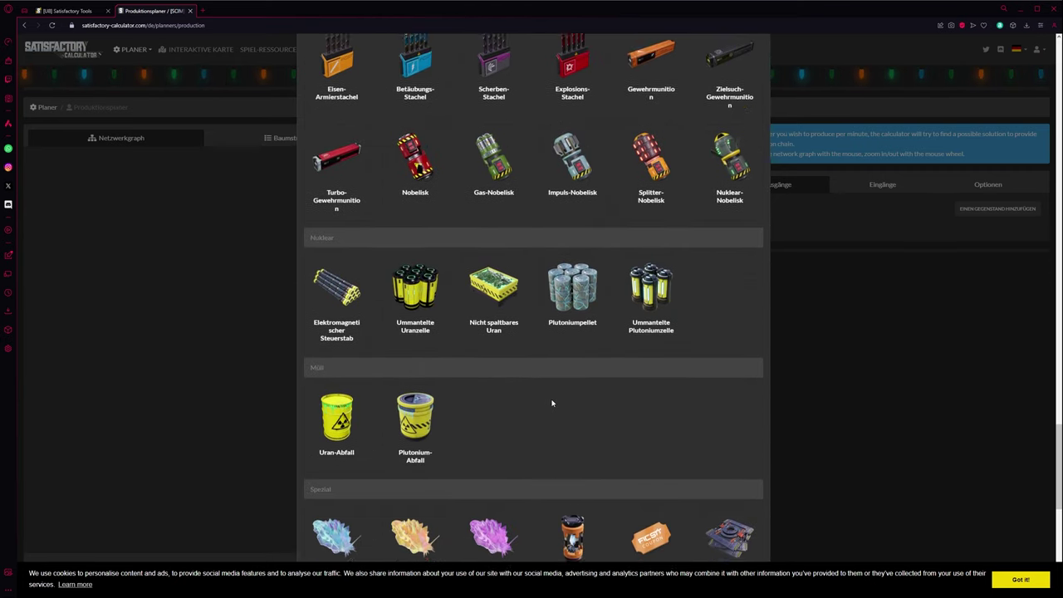
click(582, 419)
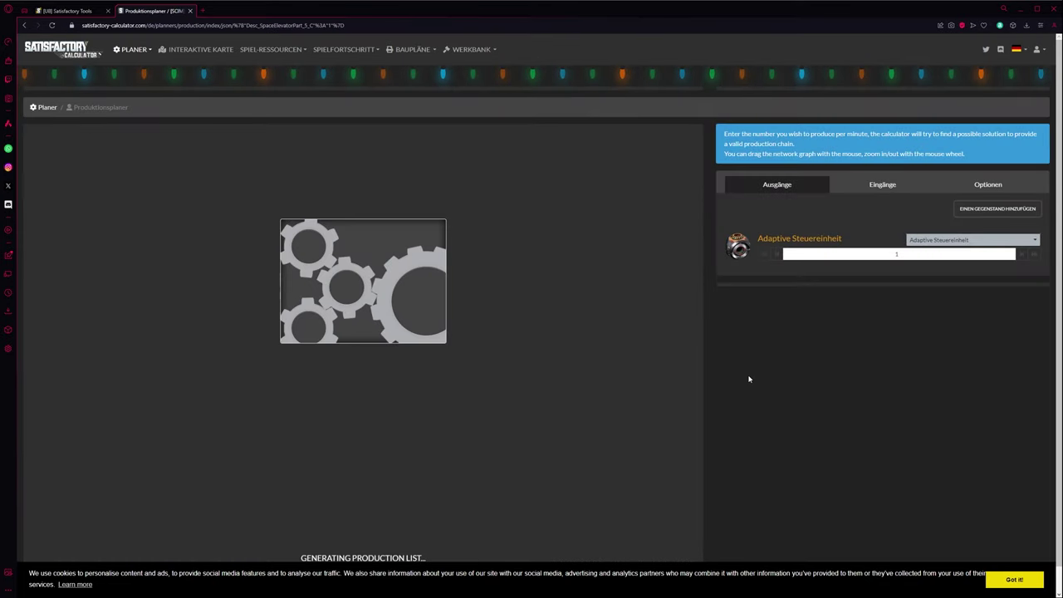
text(0)
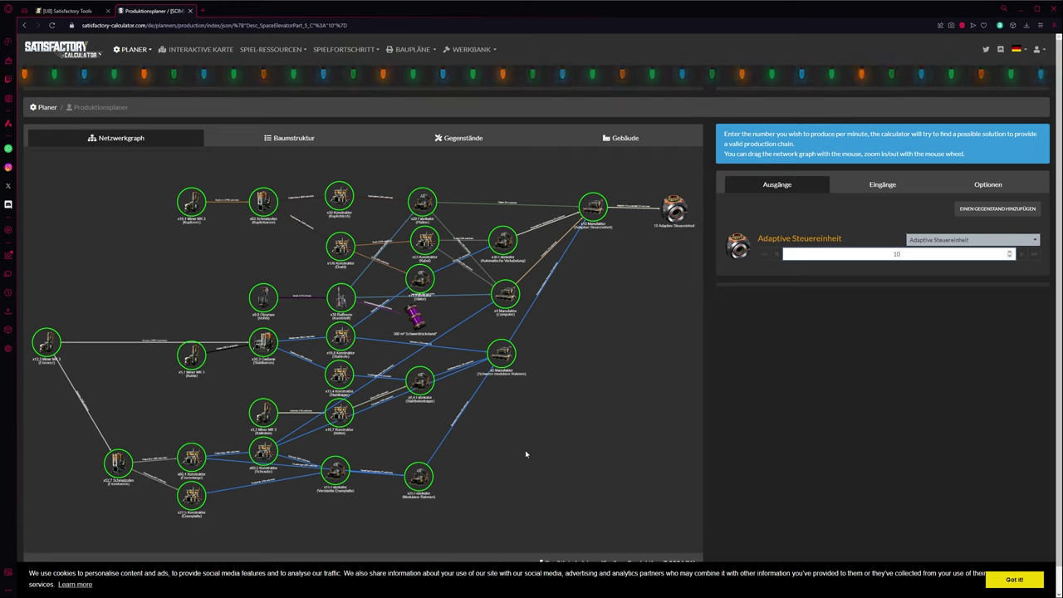
Select all alternative recipes in the planner options and look through the available mods without choosing any
click(984, 188)
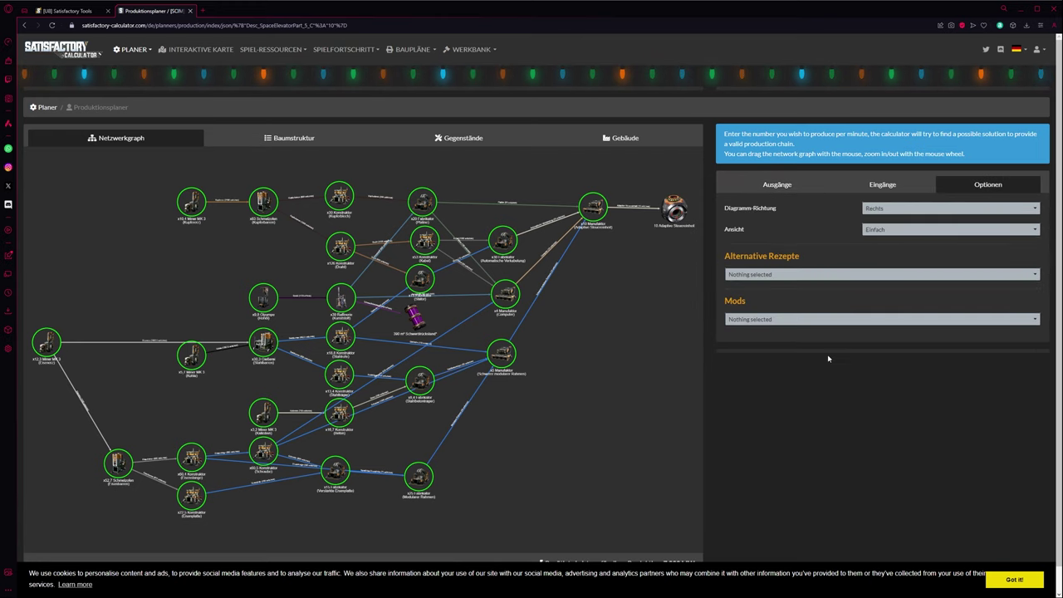
click(823, 276)
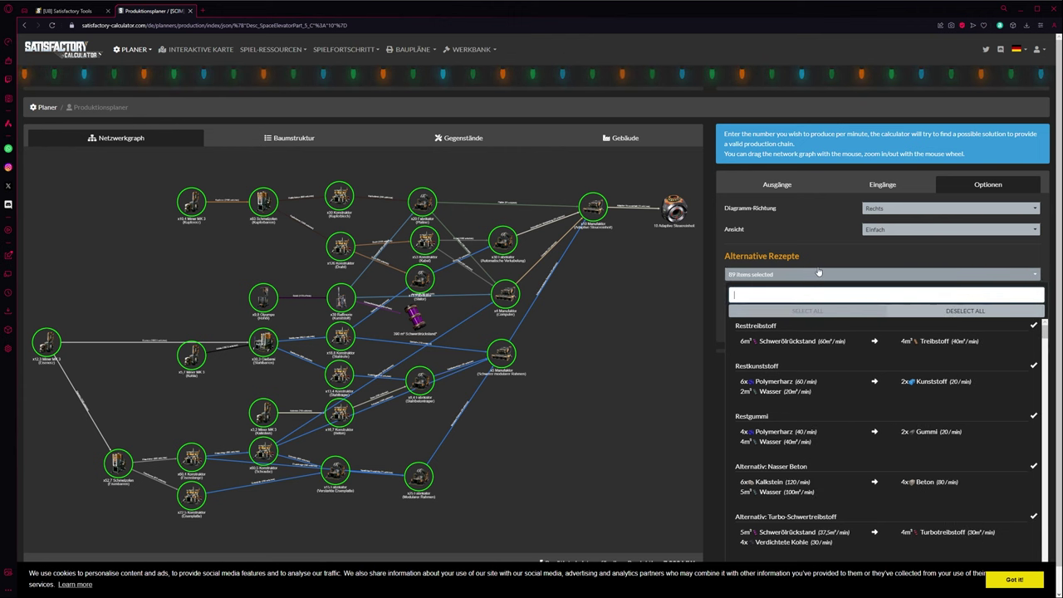
click(808, 311)
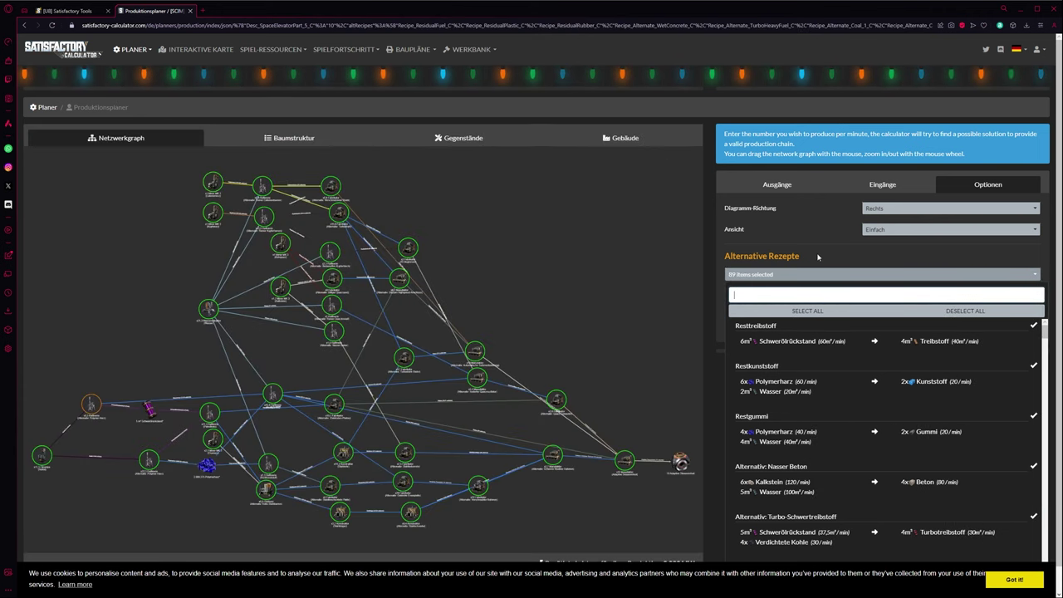
click(818, 256)
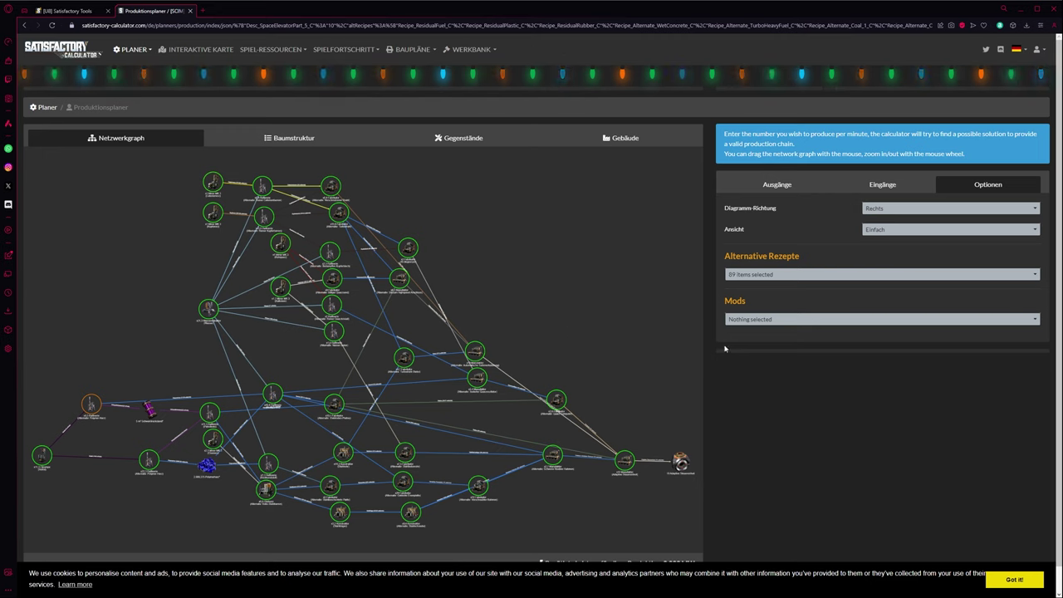
click(775, 322)
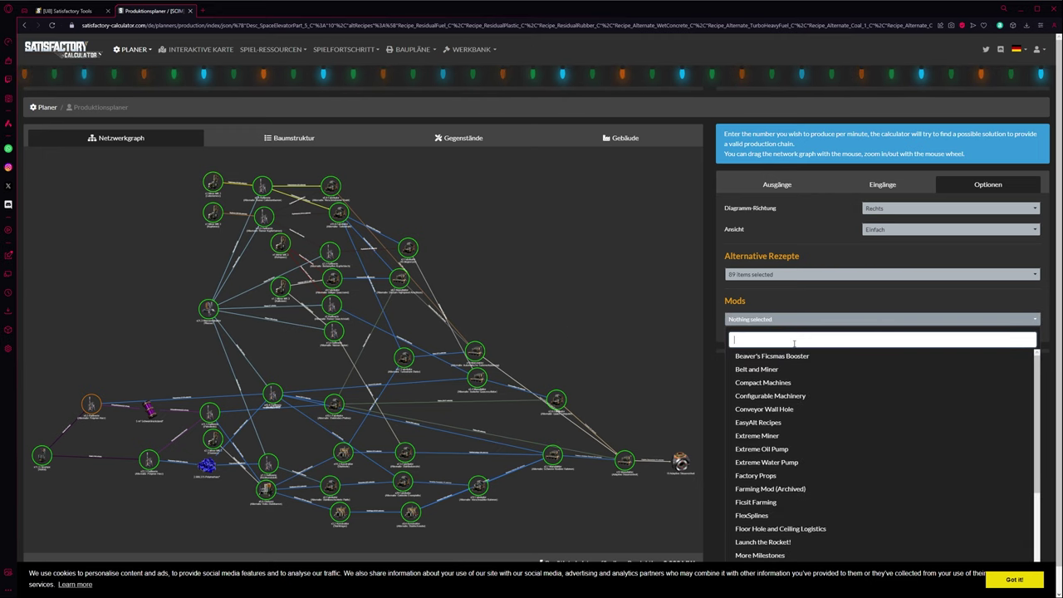
click(836, 328)
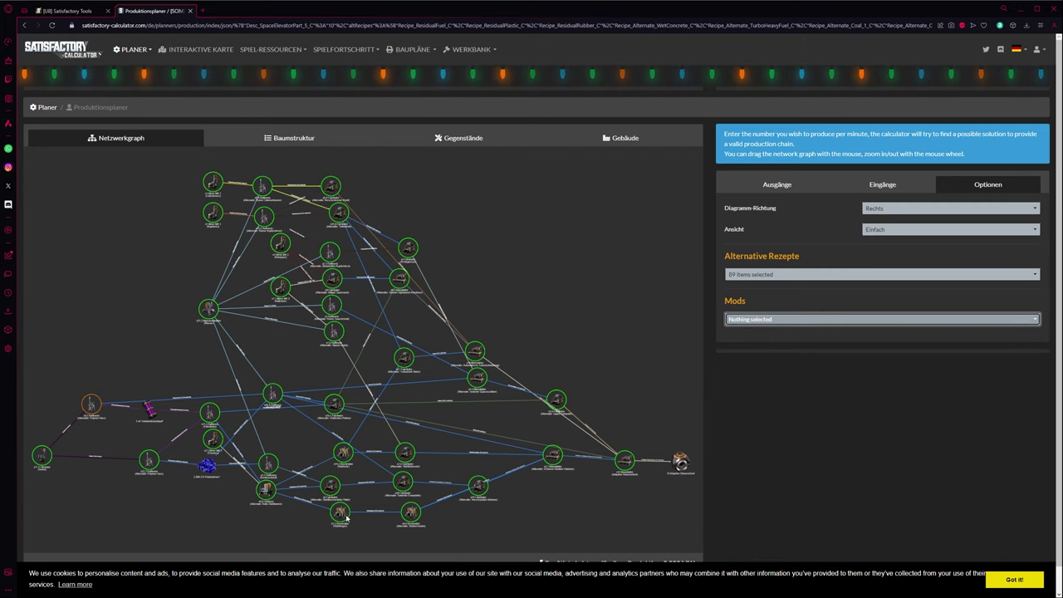
Set the network graph's diagram direction to Runter
click(937, 208)
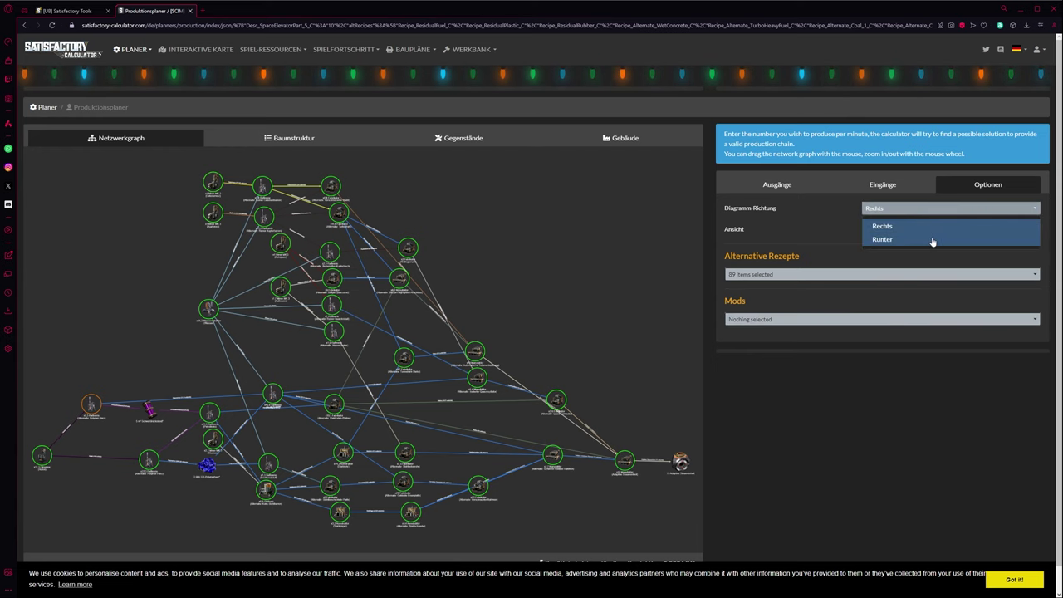
click(882, 239)
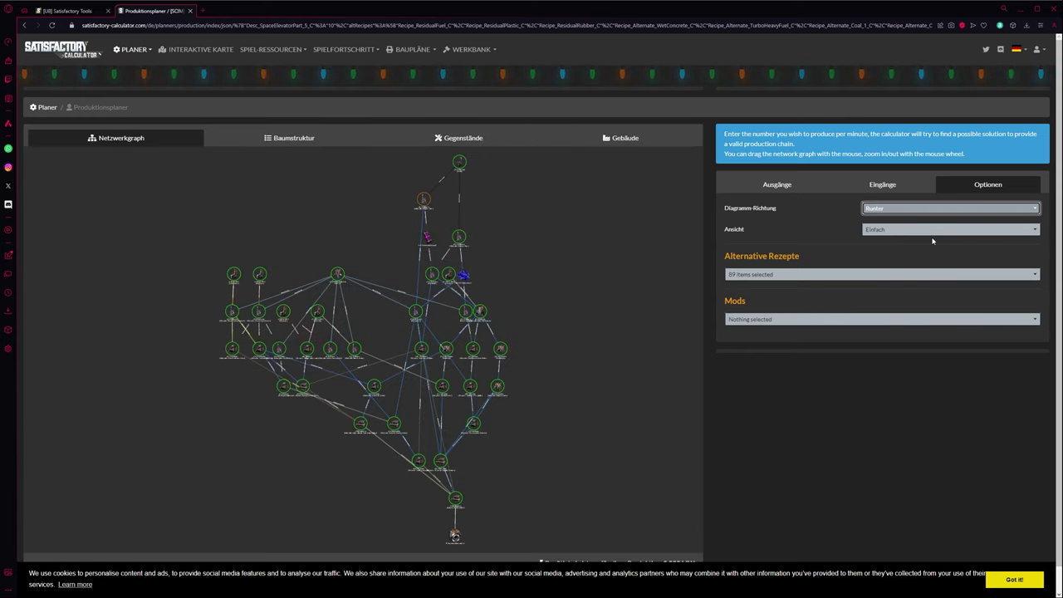
Switch to Satisfactory Tools and view the whole production visualization of the Adaptive Control Unit Factory for comparison
click(67, 11)
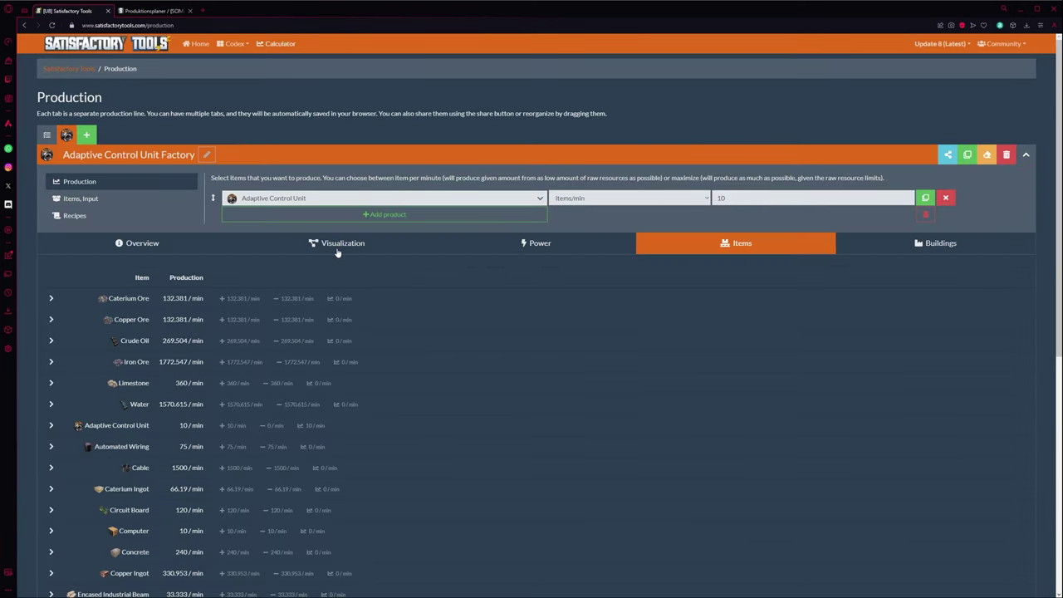
click(338, 246)
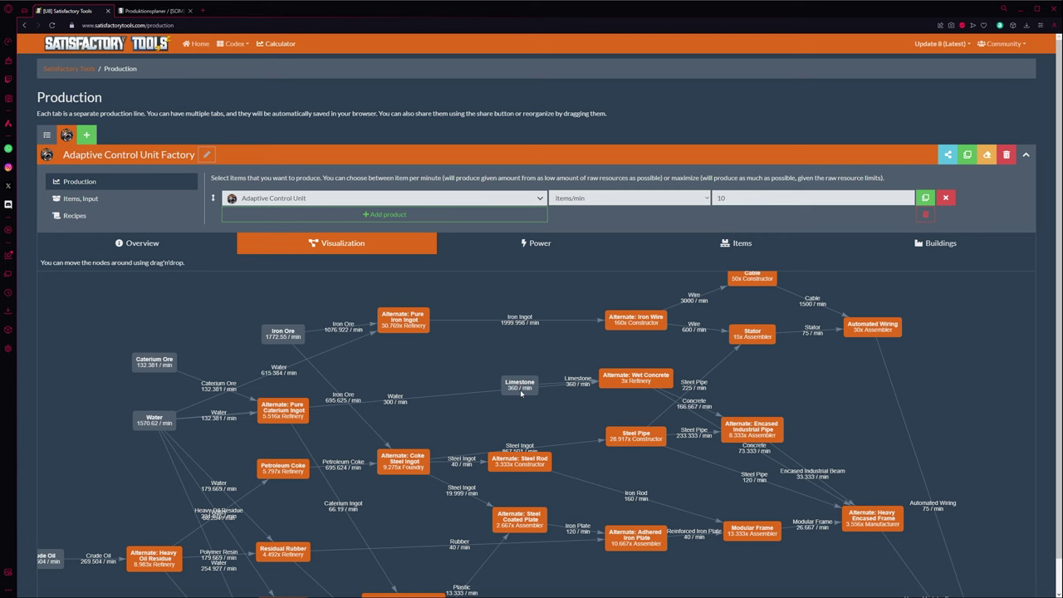
scroll(479, 387, down, 4)
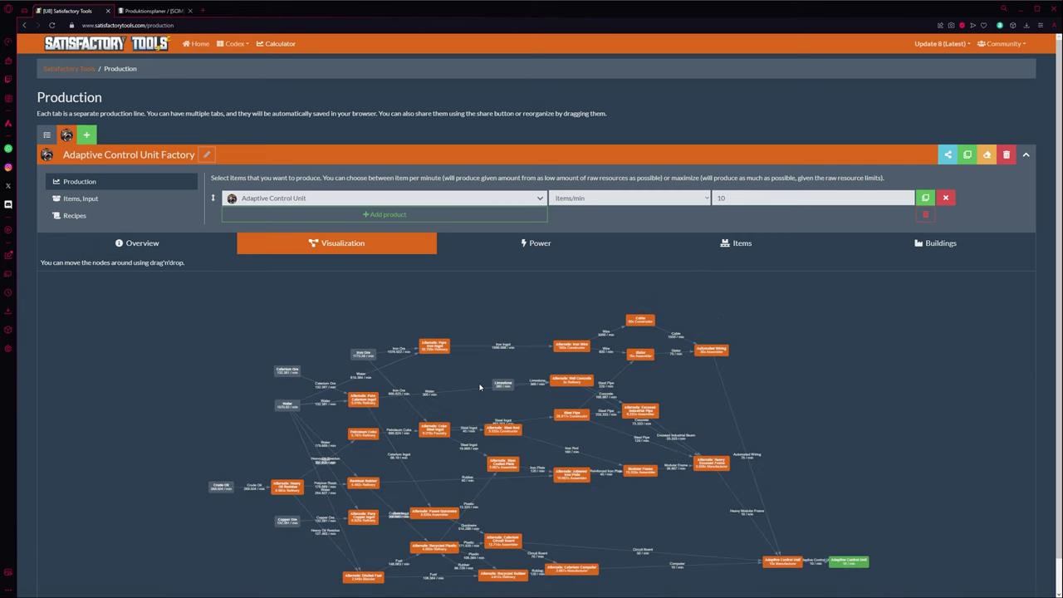
Return to Satisfactory Calculator, set the diagram direction to Rechts and the view to Realistisch
click(154, 11)
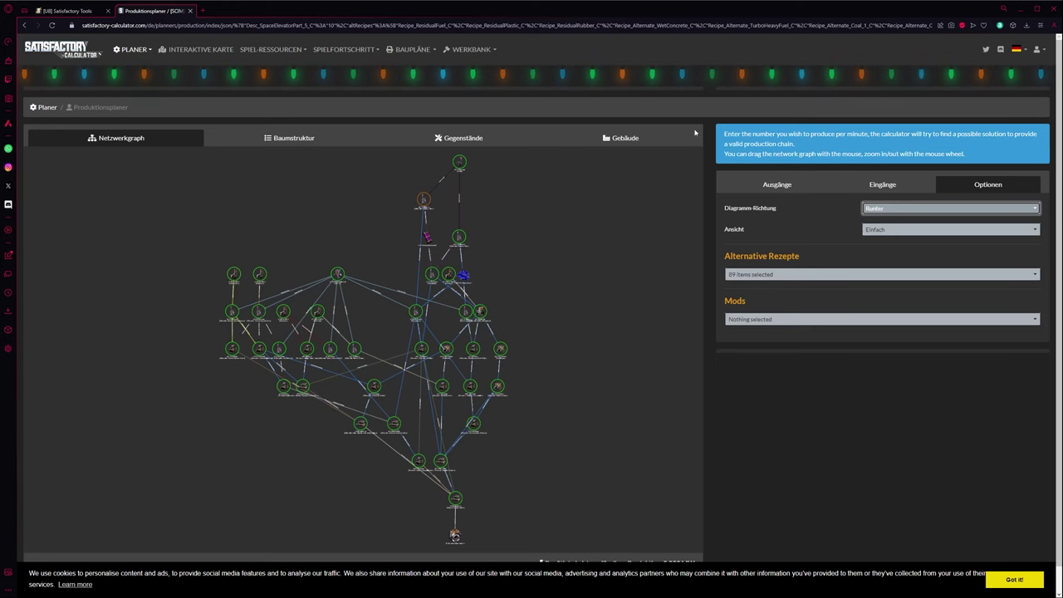
click(922, 209)
click(903, 225)
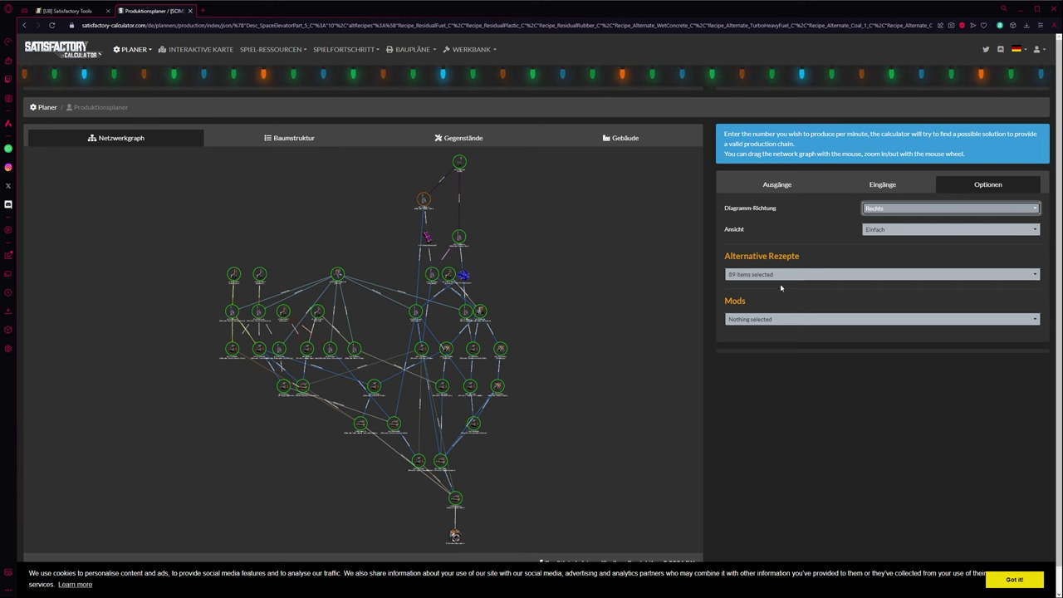
click(905, 229)
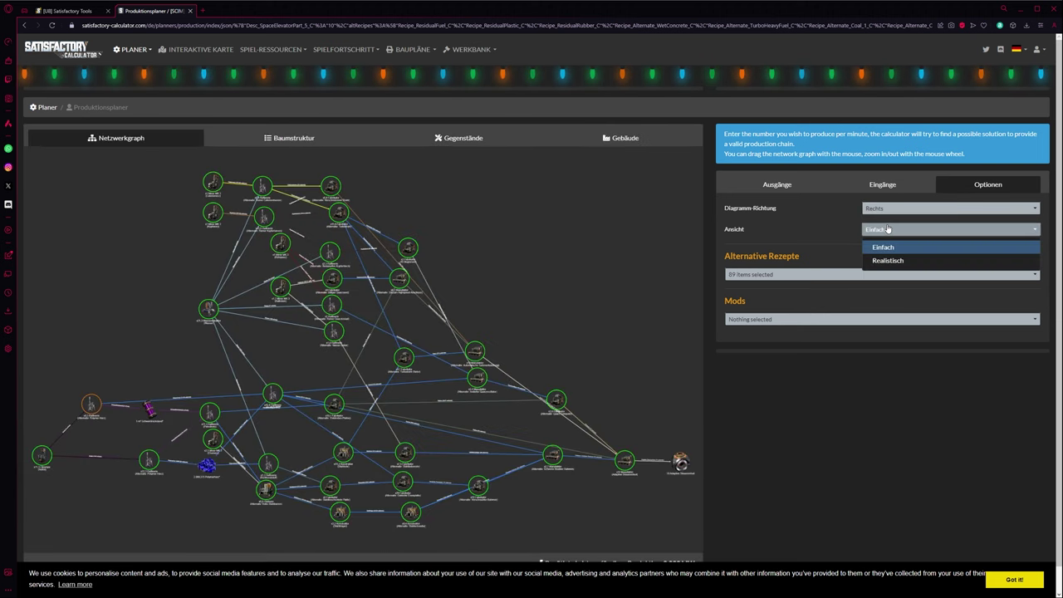
click(904, 264)
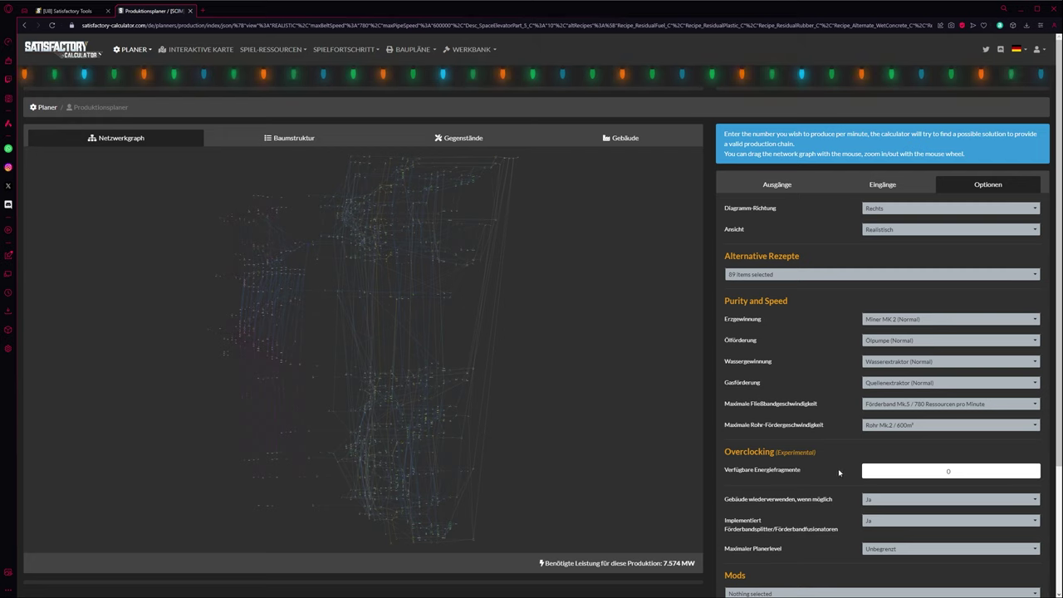
Examine the purity, speed and overclocking options and the refineries and pipeline junctions in the realistic network graph
scroll(839, 472, down, 1)
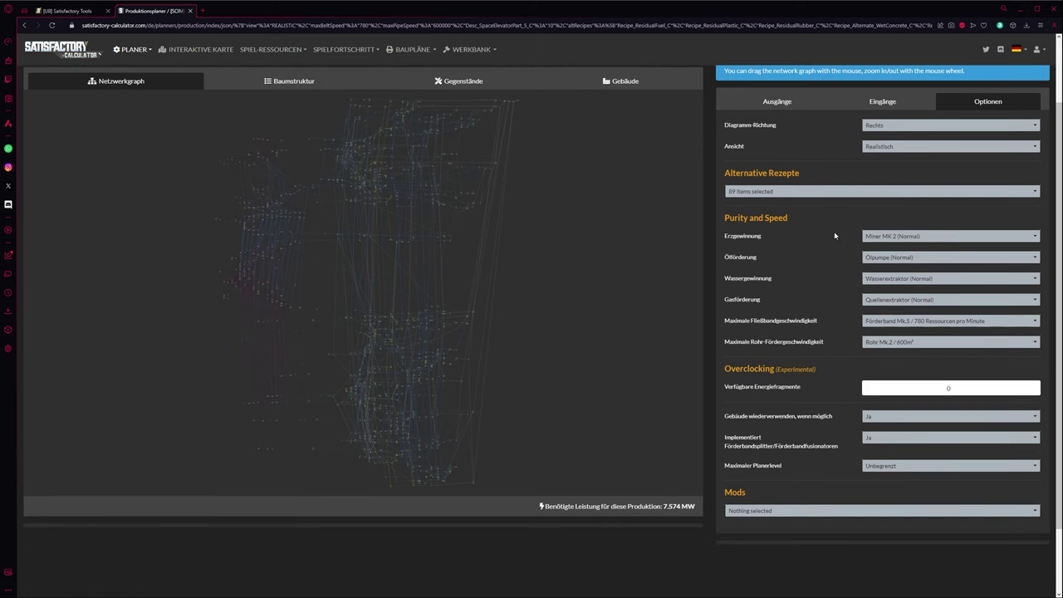
scroll(257, 297, up, 6)
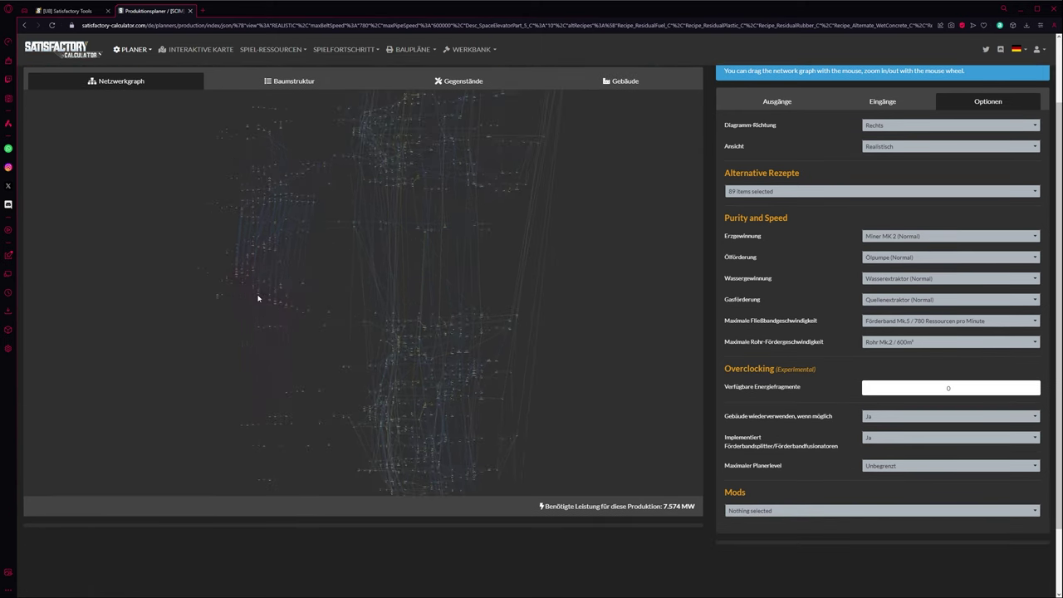
scroll(263, 304, up, 5)
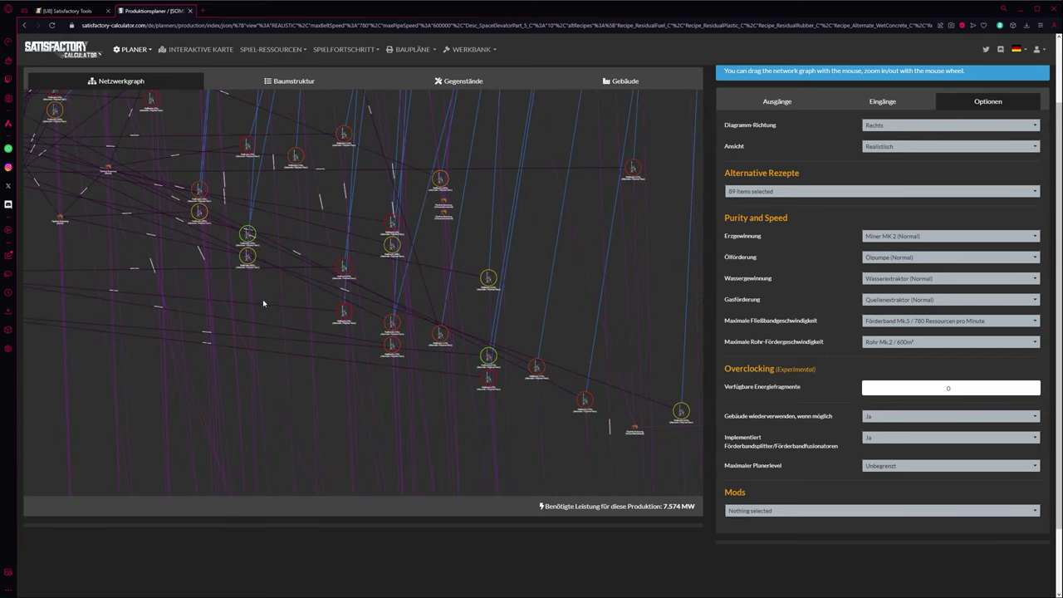
scroll(263, 303, down, 1)
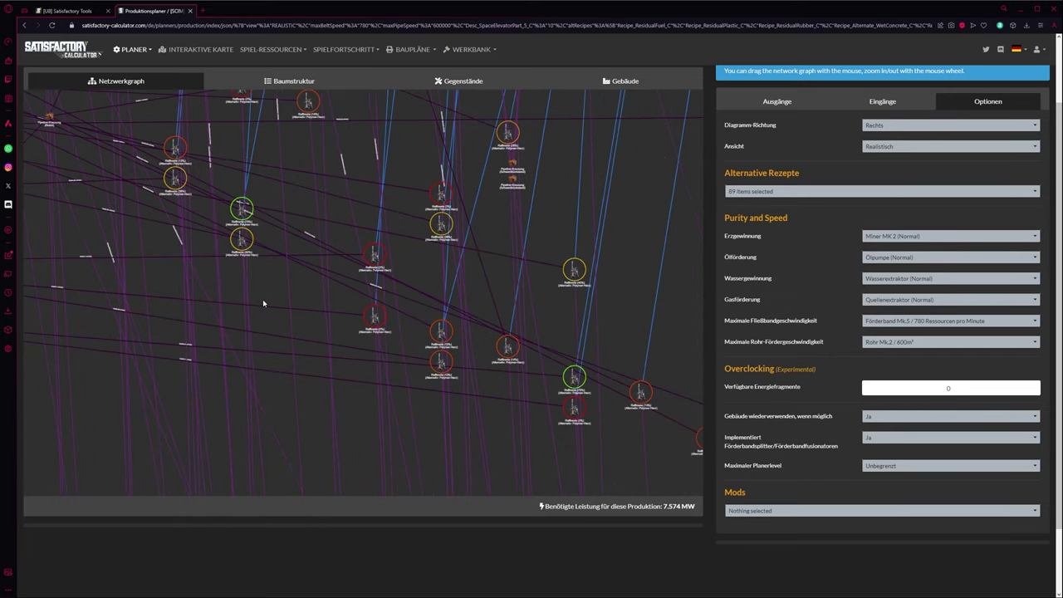
scroll(511, 164, up, 8)
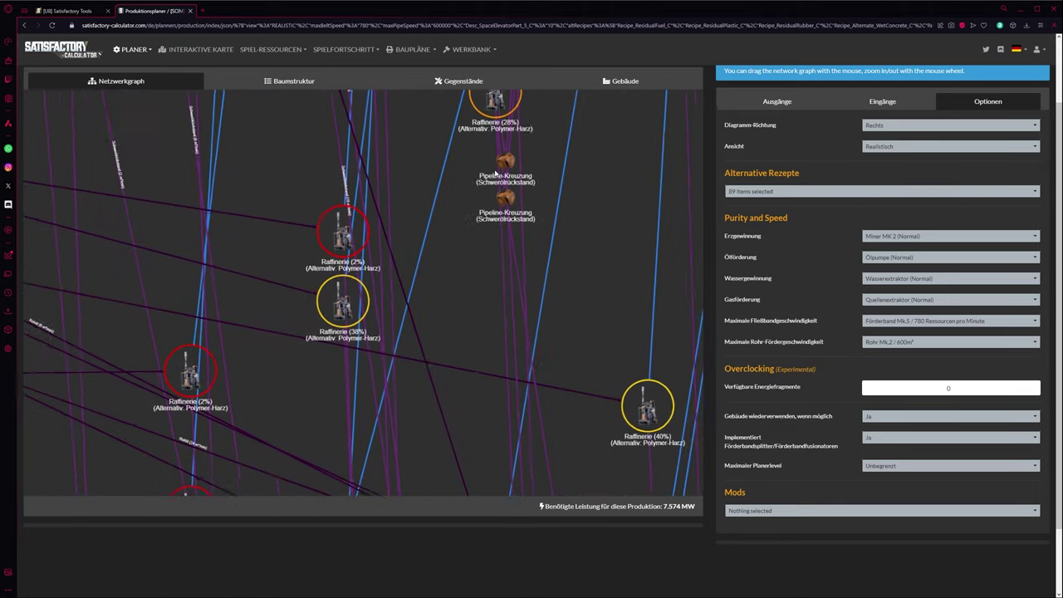
scroll(500, 166, down, 10)
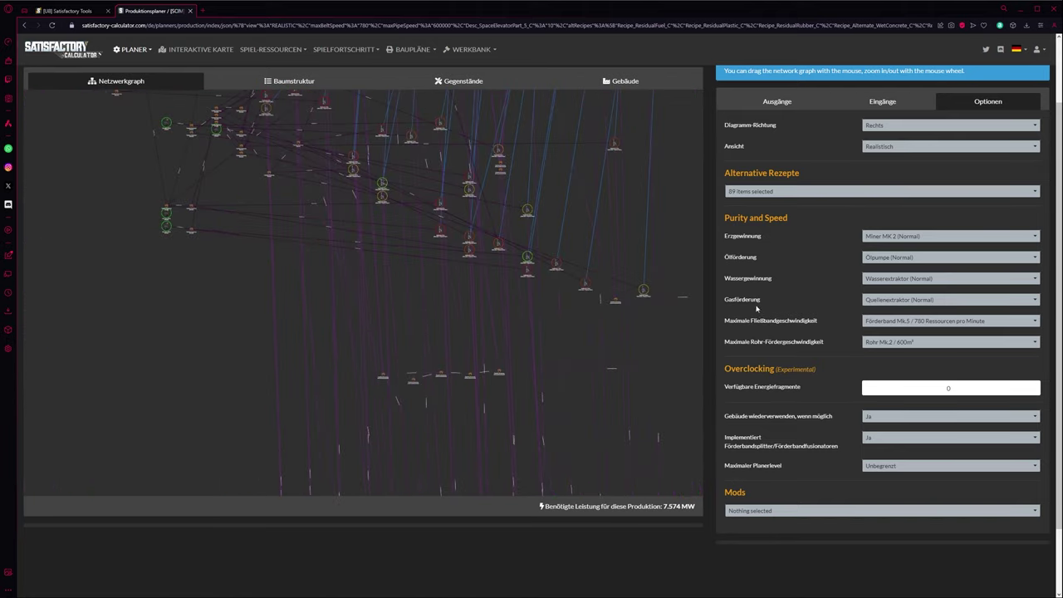
scroll(787, 309, up, 1)
scroll(324, 337, up, 2)
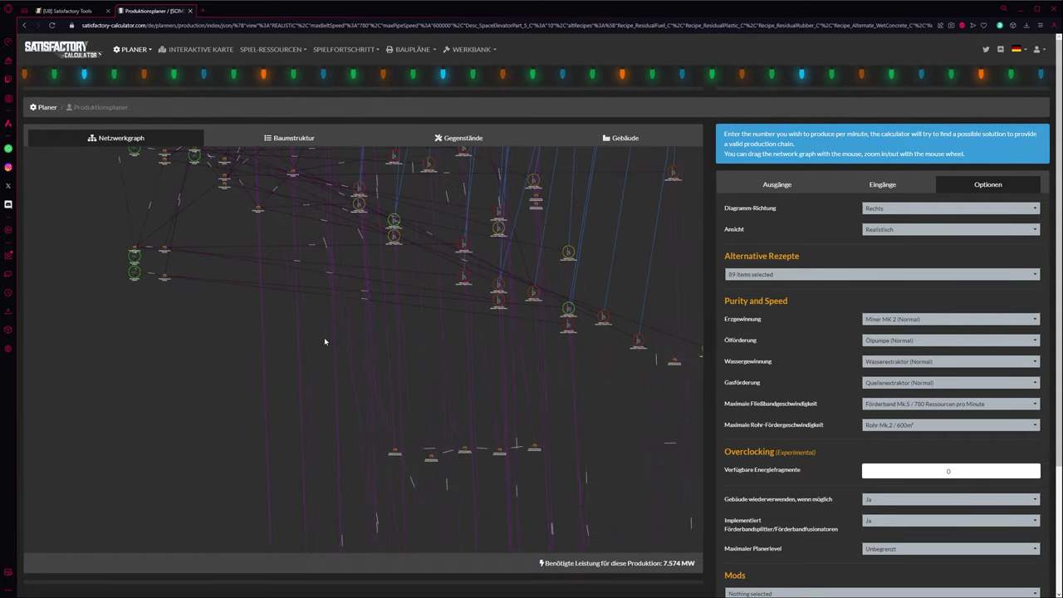
Show the production plan as a tree structure and examine the building chain for Adaptive Steuereinheit
click(290, 140)
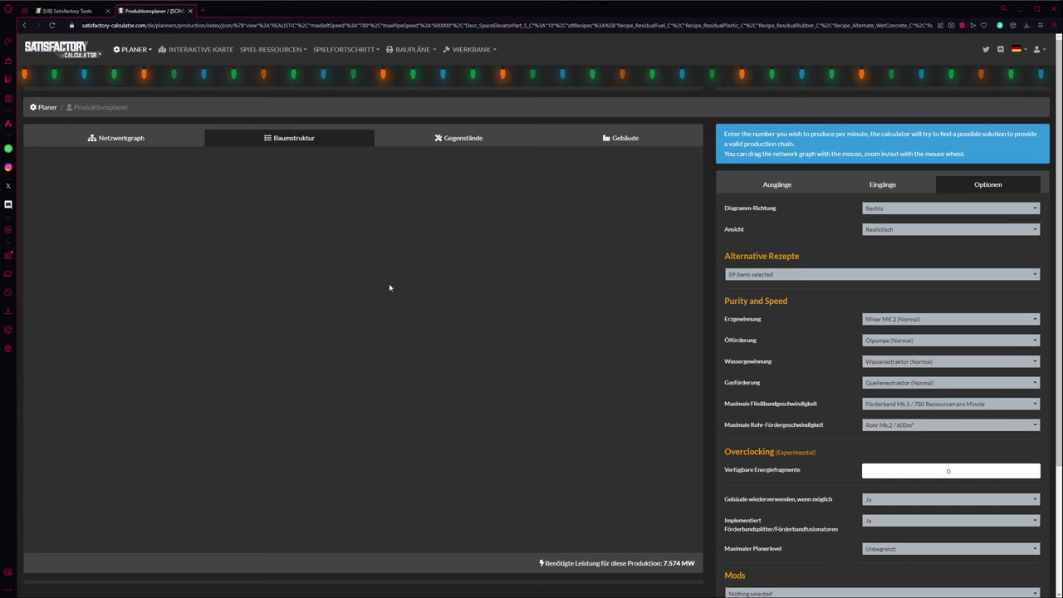
scroll(291, 377, down, 1)
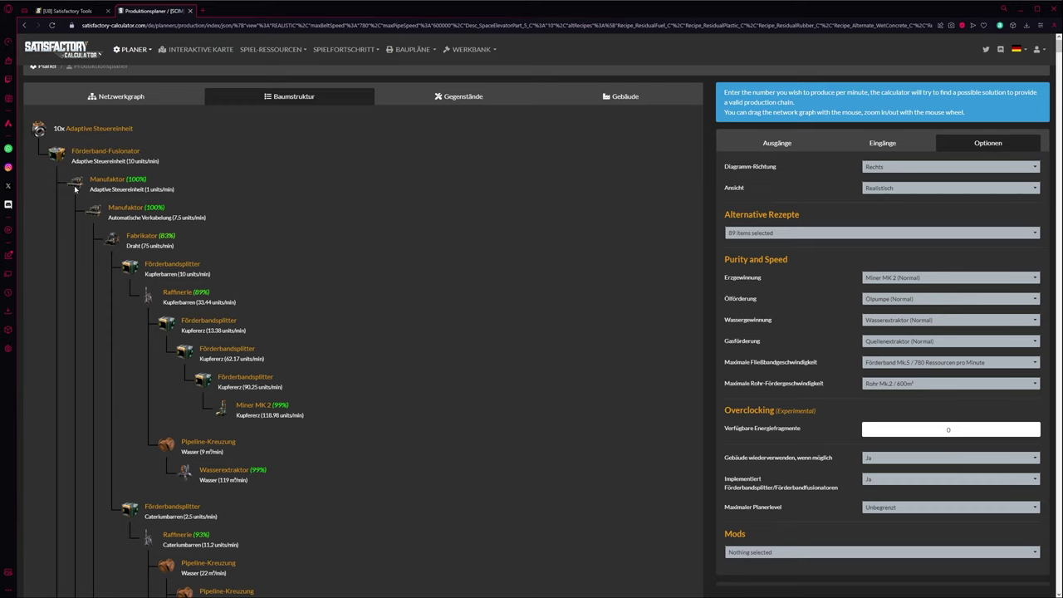
scroll(75, 189, down, 15)
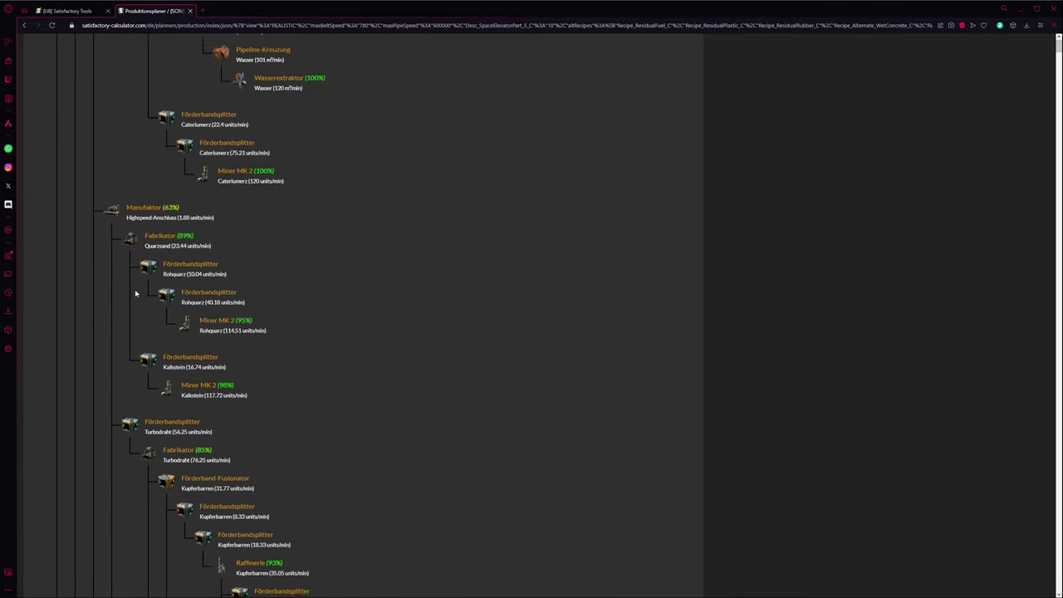
Examine the tree structure's lower branches for Platine, Polymerharz, Schwerölrückstand and Rohöl and return to its beginning
scroll(135, 292, down, 15)
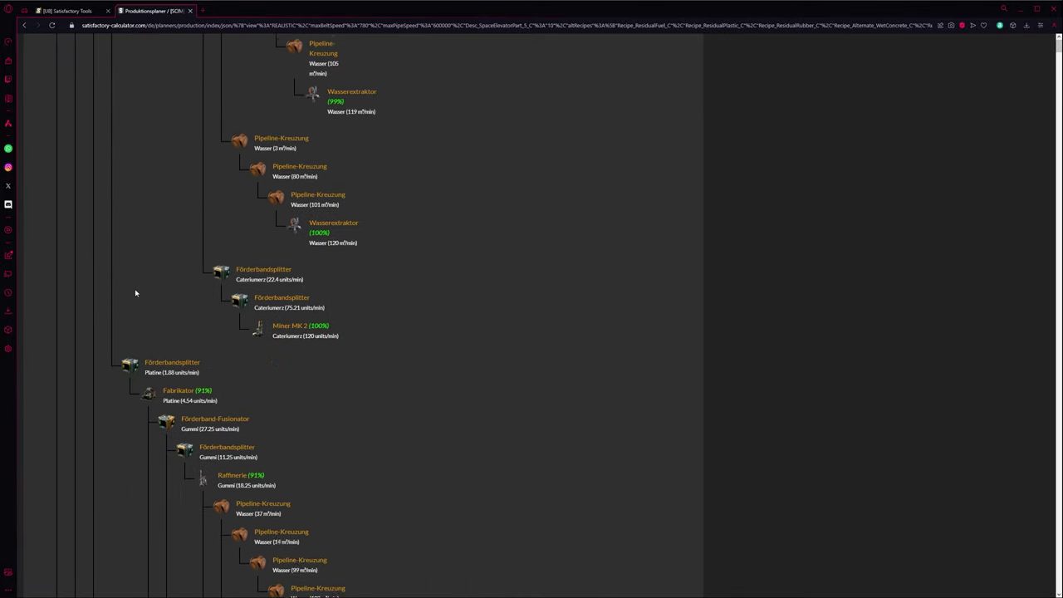
scroll(136, 293, down, 15)
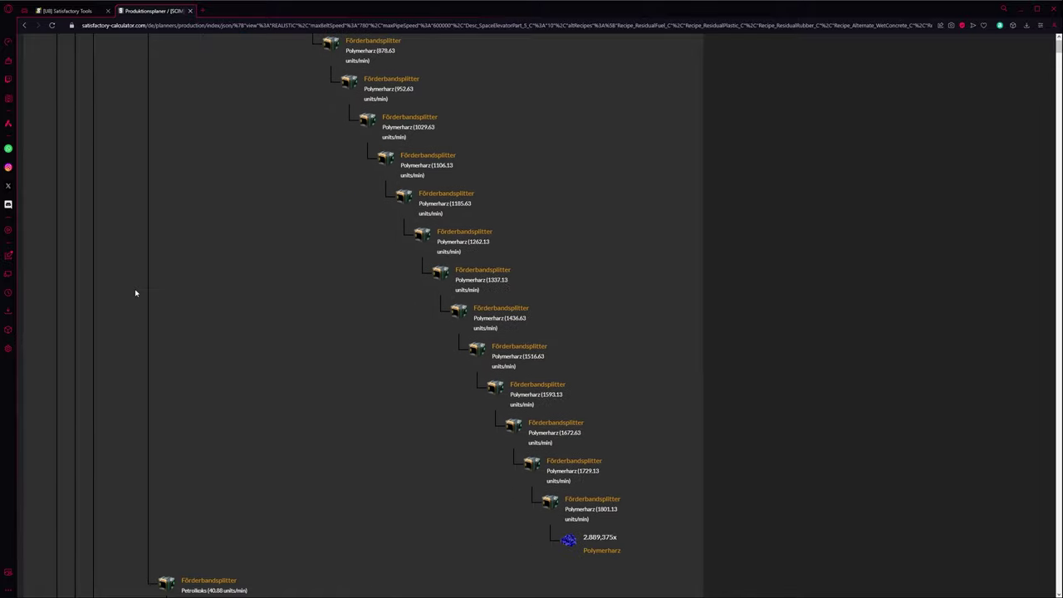
scroll(136, 293, down, 15)
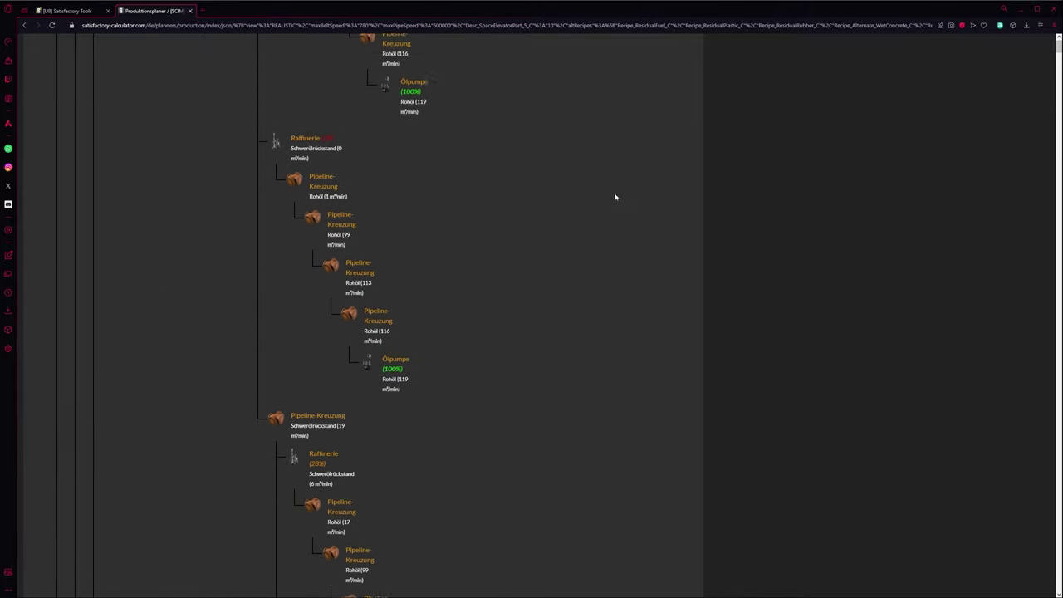
scroll(616, 197, down, 4)
scroll(1058, 60, down, 15)
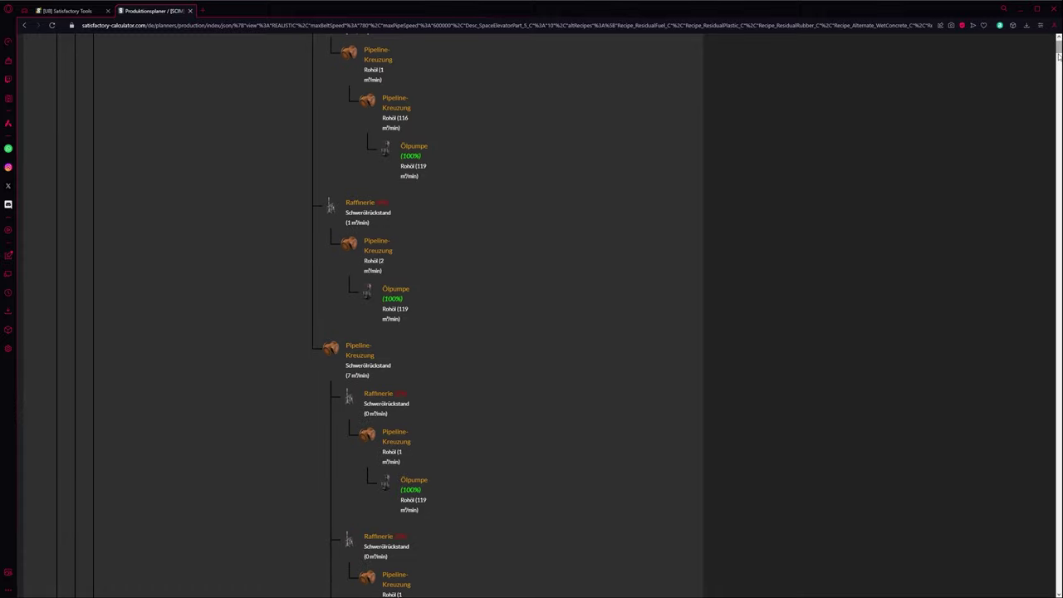
scroll(1059, 59, down, 20)
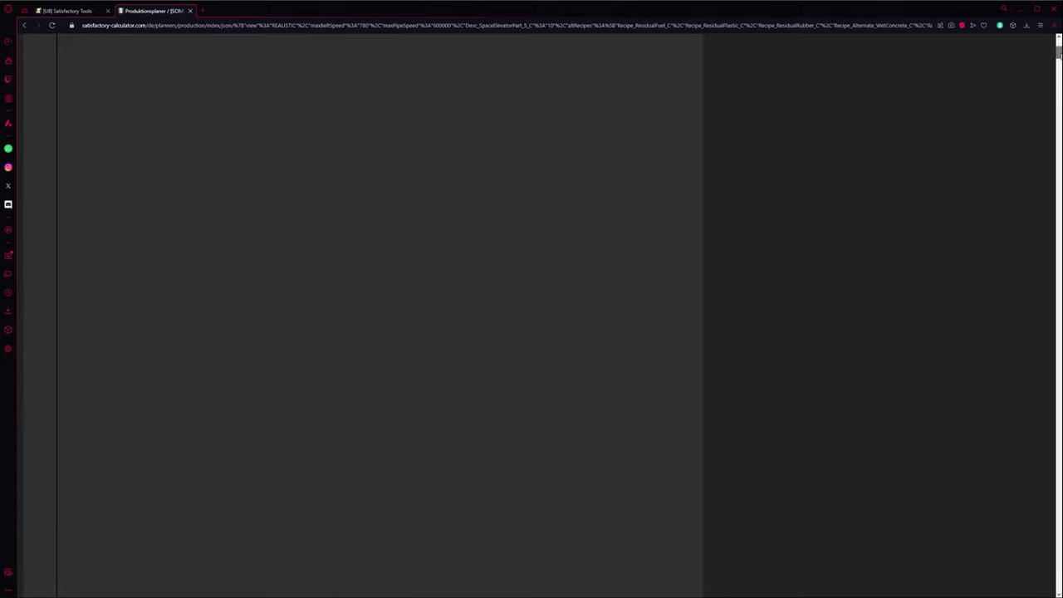
drag(1059, 54, 1057, 186)
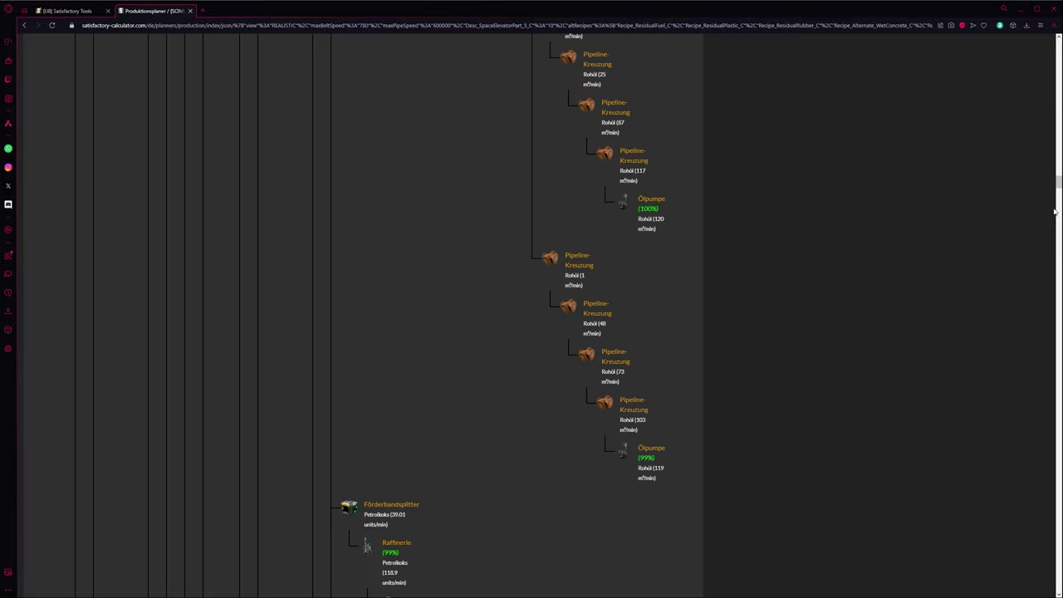
drag(1058, 182, 1058, 42)
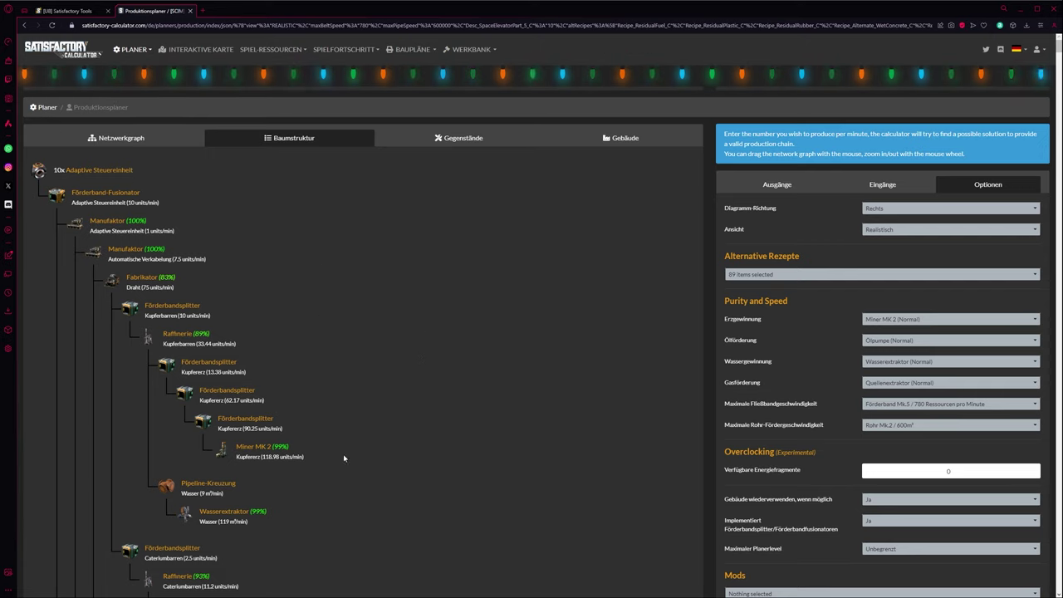
View the planned output, the items needed per minute and the list of required buildings for Adaptive Steuereinheit
click(778, 184)
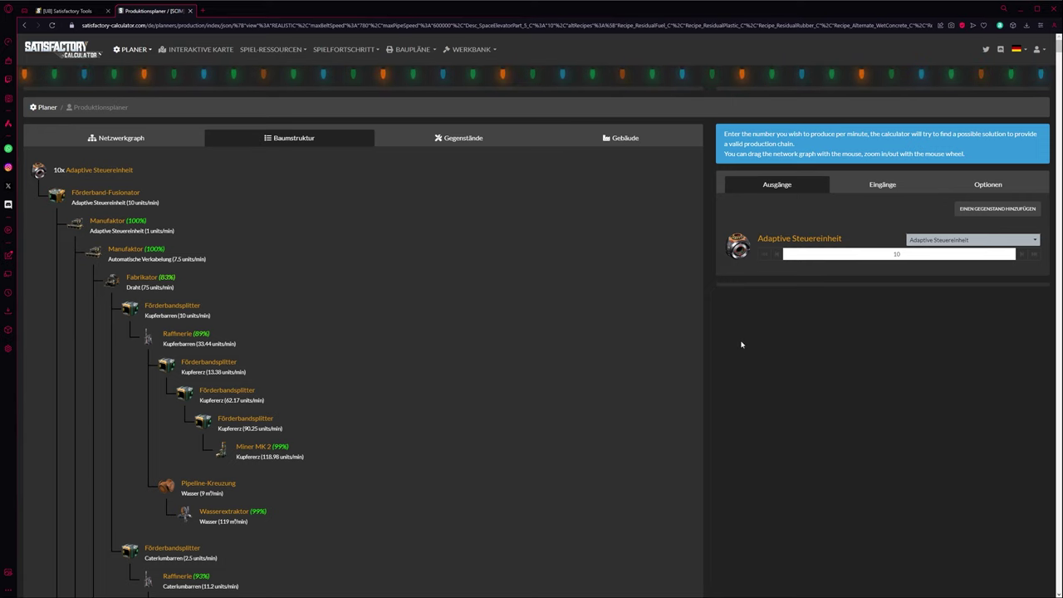
click(468, 138)
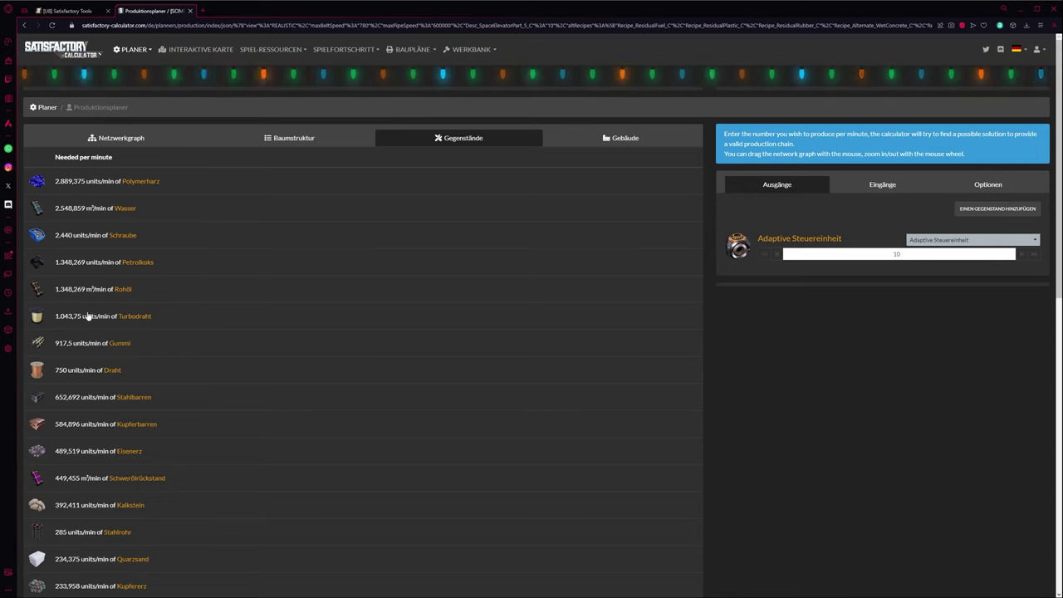
scroll(221, 516, down, 2)
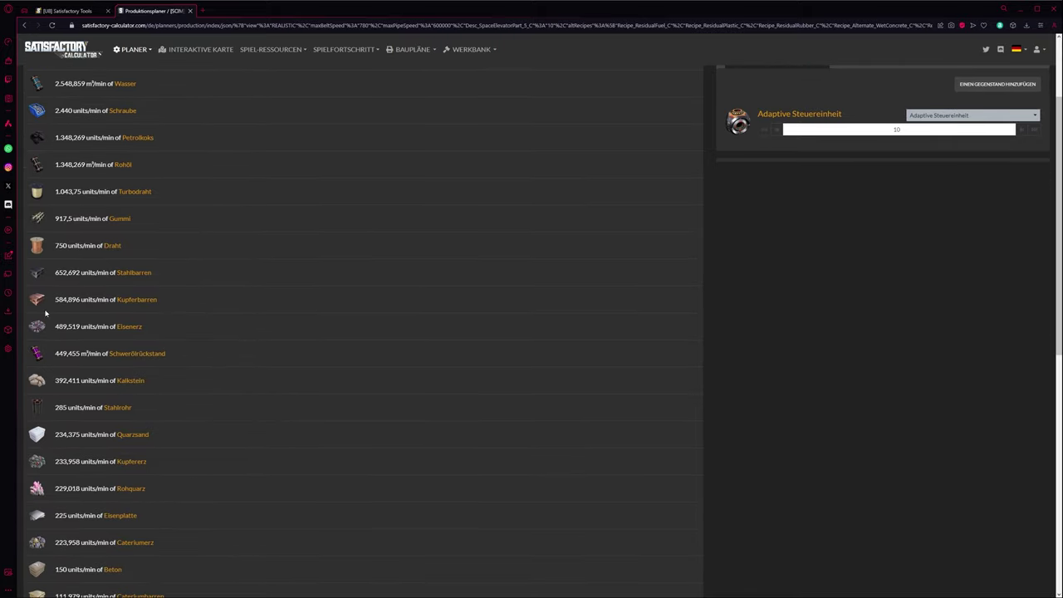
scroll(244, 435, up, 2)
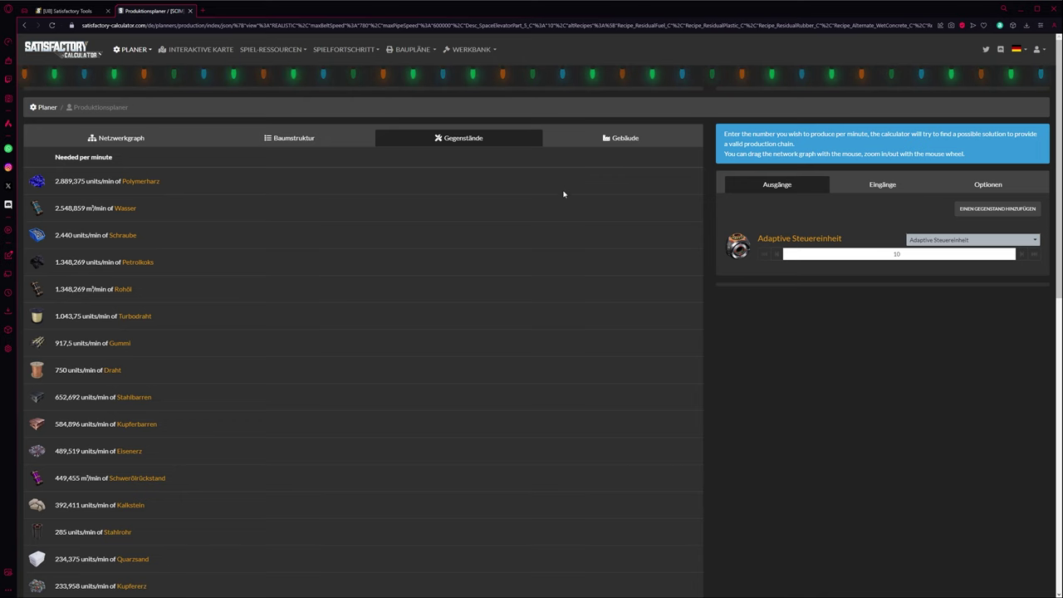
click(628, 139)
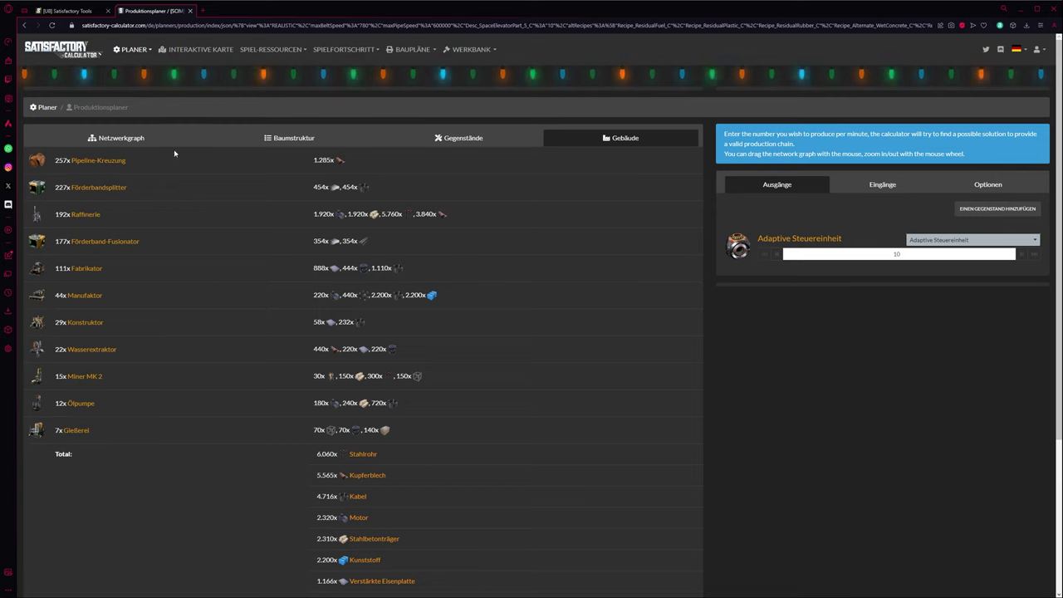
Open the interactive map, and switch to Satisfactory Tools to view the Adaptive Control Unit Factory's item list
click(199, 50)
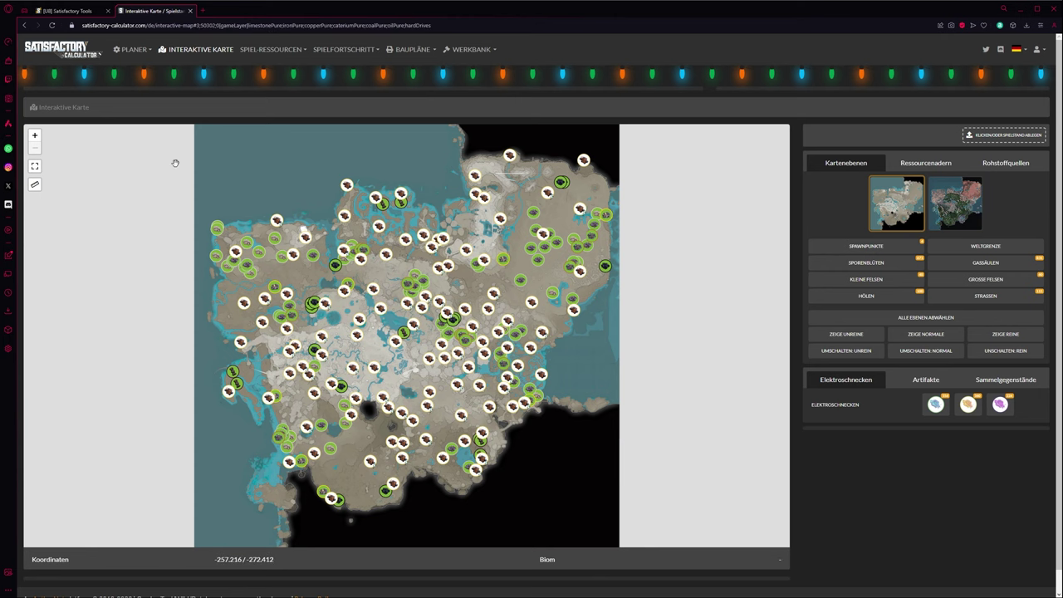
click(75, 11)
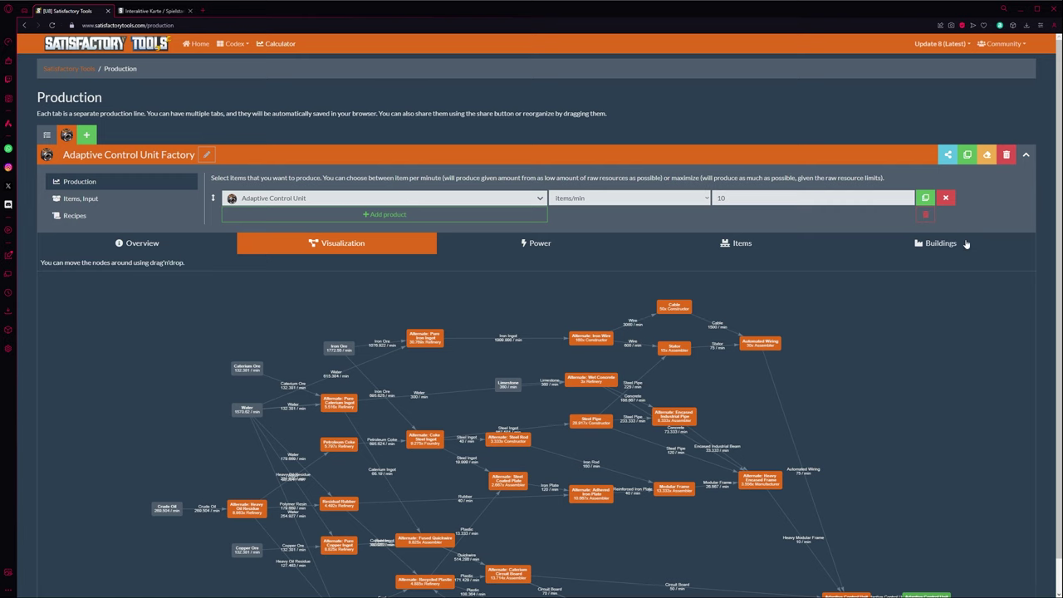
click(736, 244)
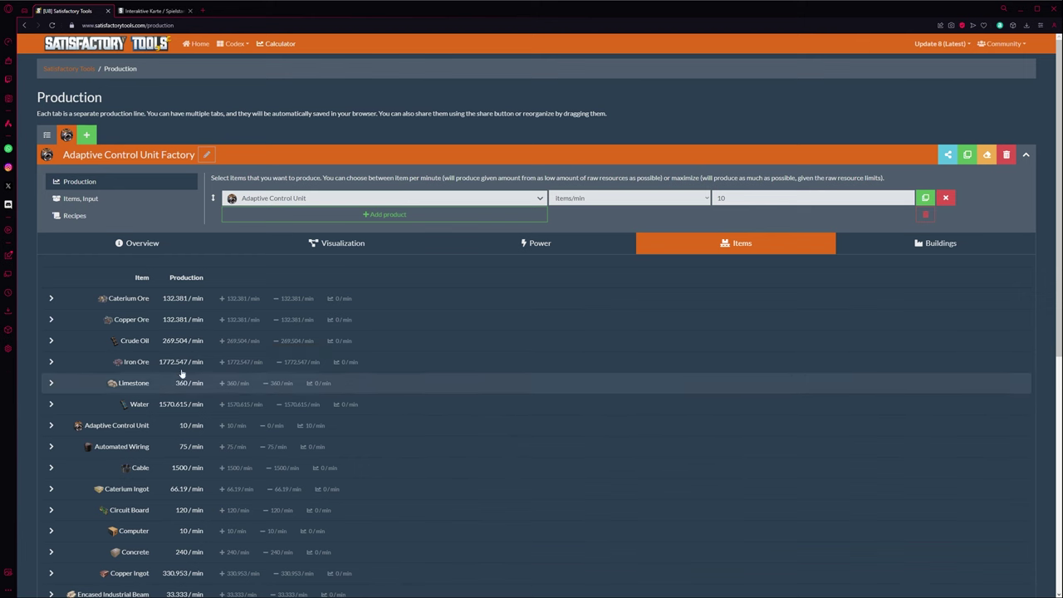
Return to Satisfactory Calculator's interactive map and show the normal Kalkstein resource nodes
click(154, 11)
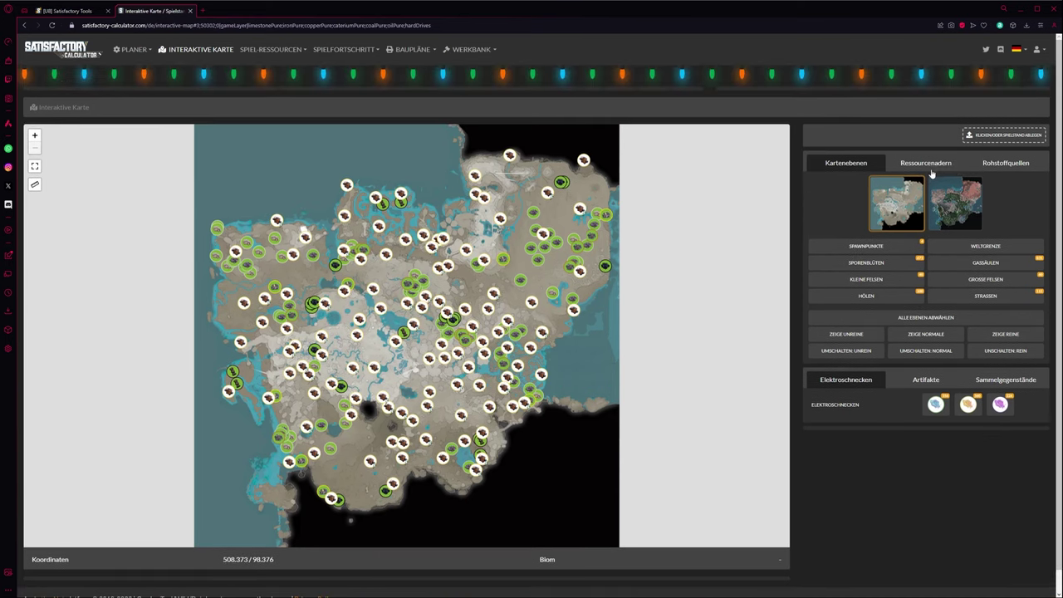
click(929, 163)
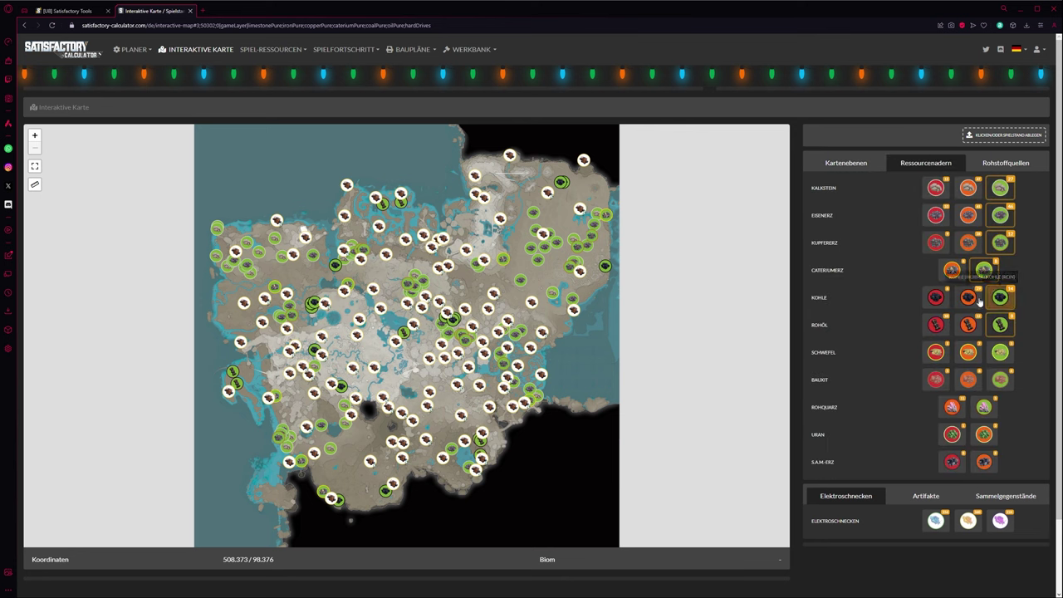
click(971, 190)
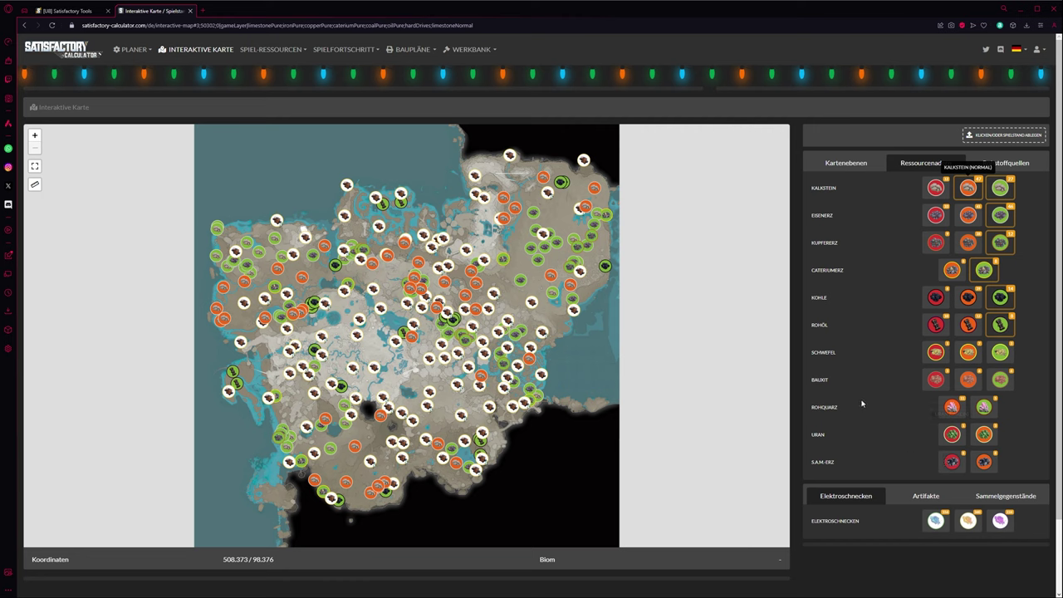
Hide the Festplatte drop-pod markers on the map and look through the Artifakte and Elektroschnecken categories
click(919, 499)
click(1012, 499)
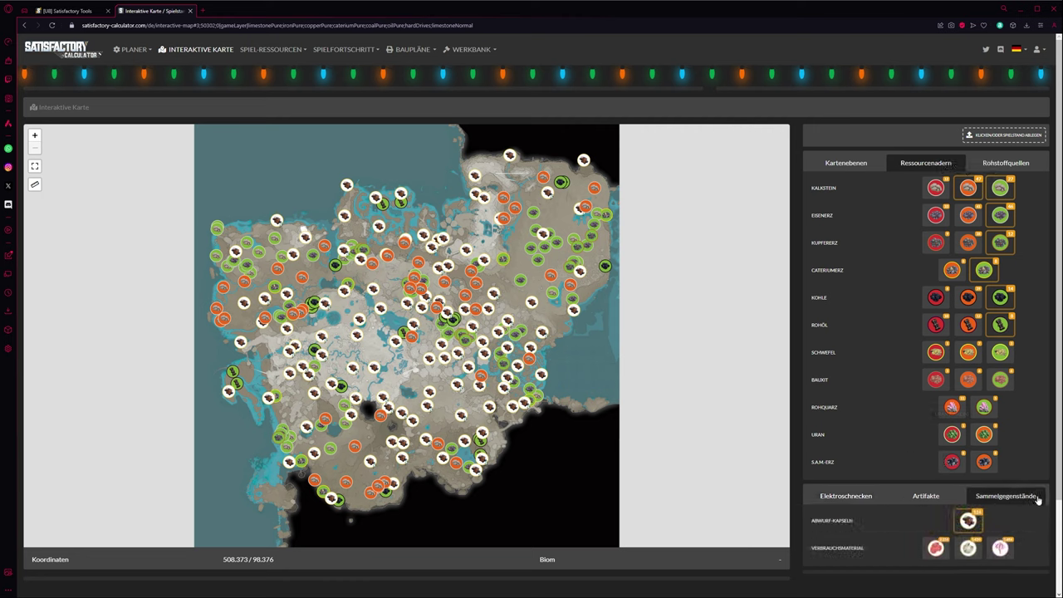
click(969, 520)
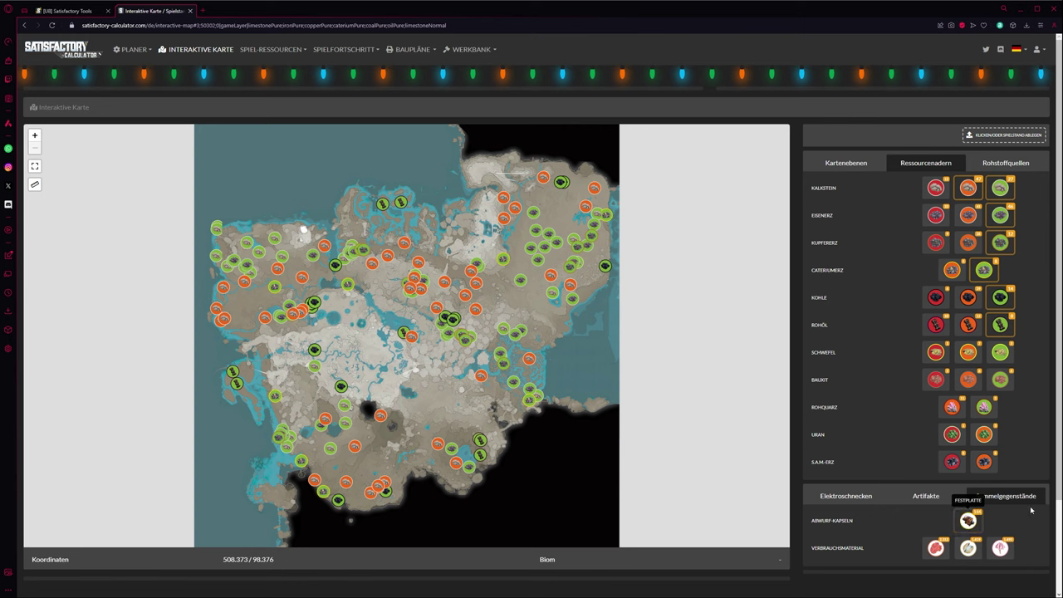
click(927, 497)
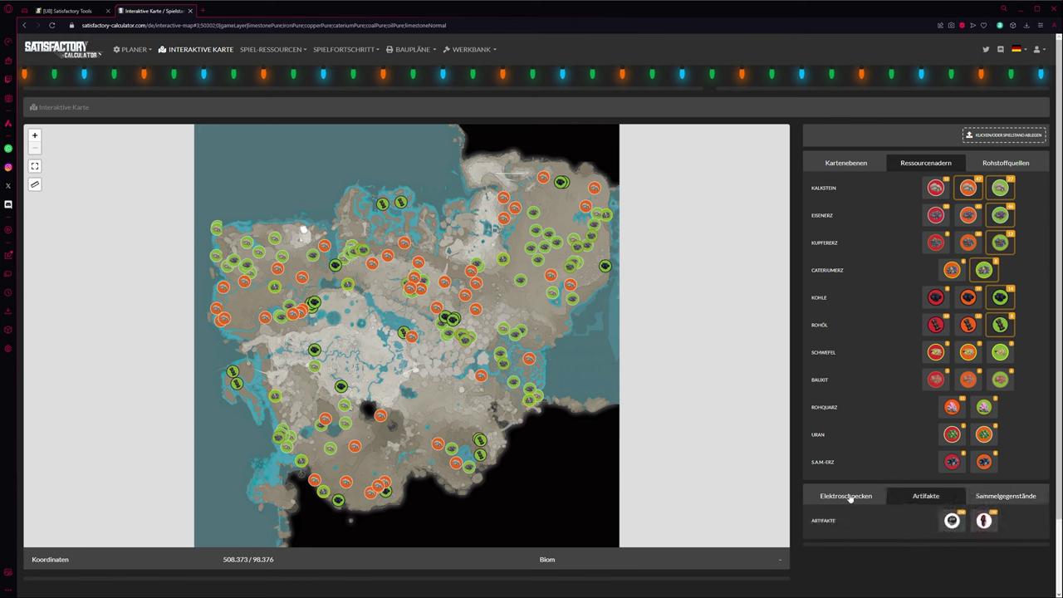
click(851, 498)
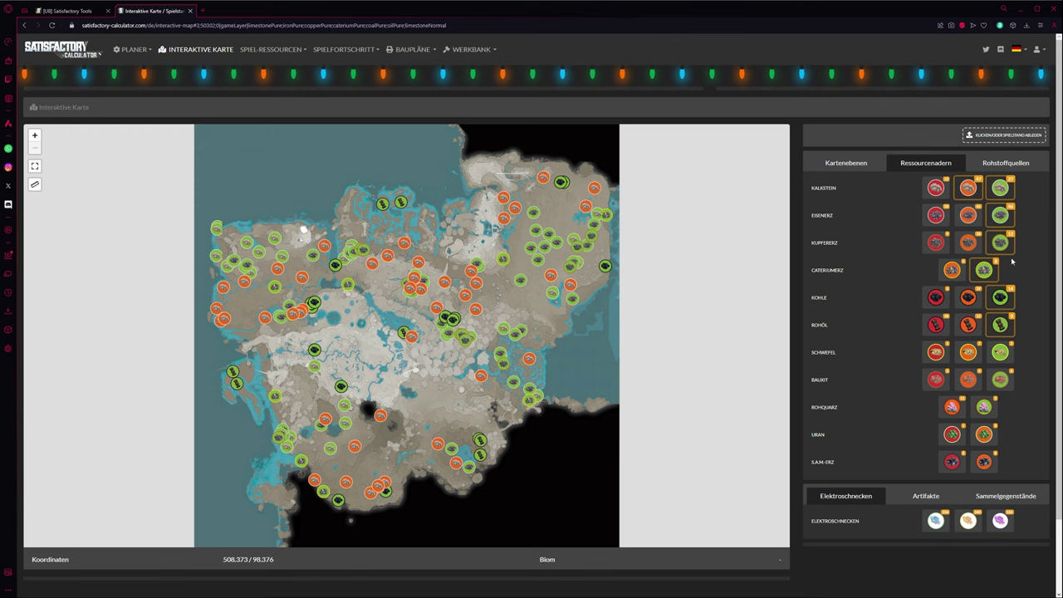
Show the normal-purity resource nodes for Eisenerz, Kupfererz and Cateriumerz on the map
click(970, 217)
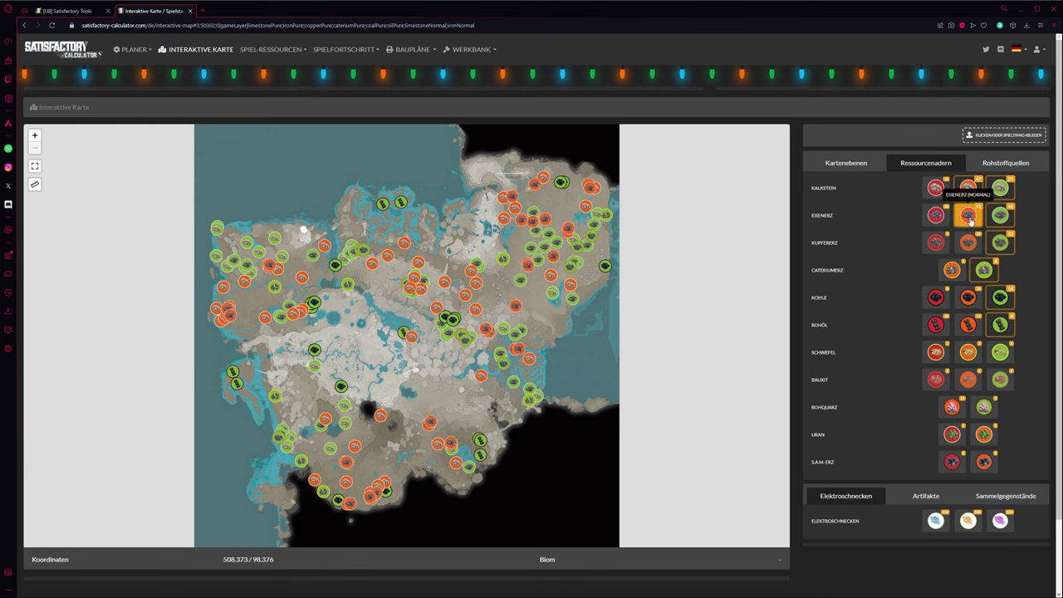
click(968, 248)
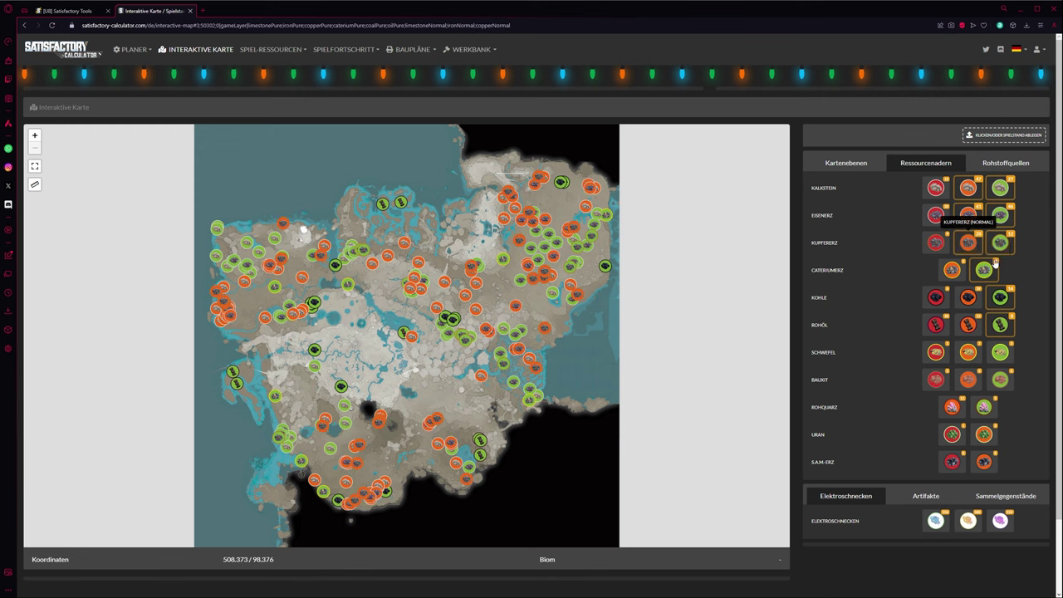
click(952, 270)
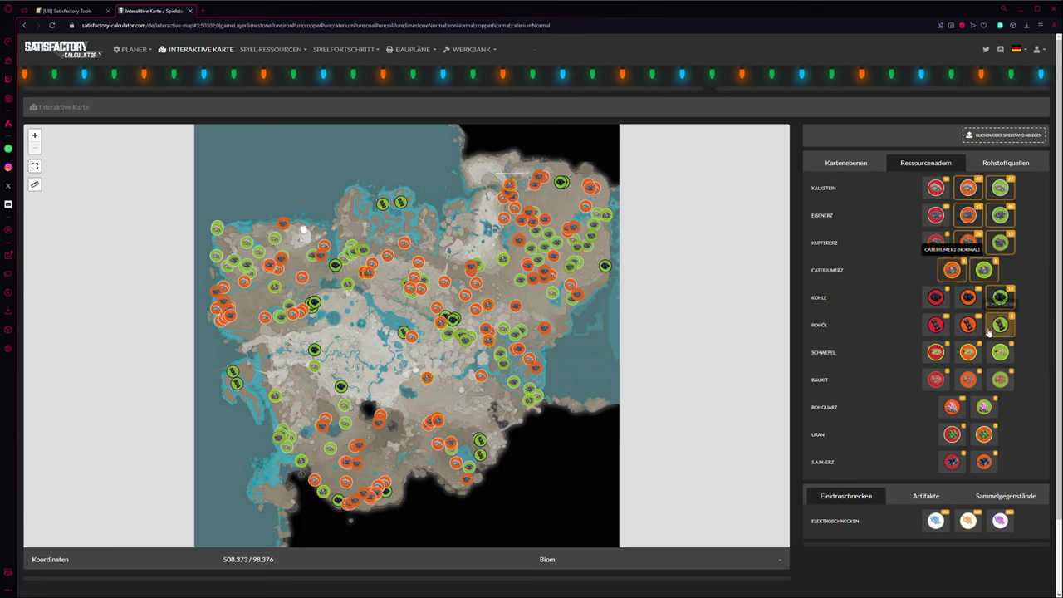
Hide the pure Kohle nodes and show the normal and impure Rohöl nodes
click(1000, 298)
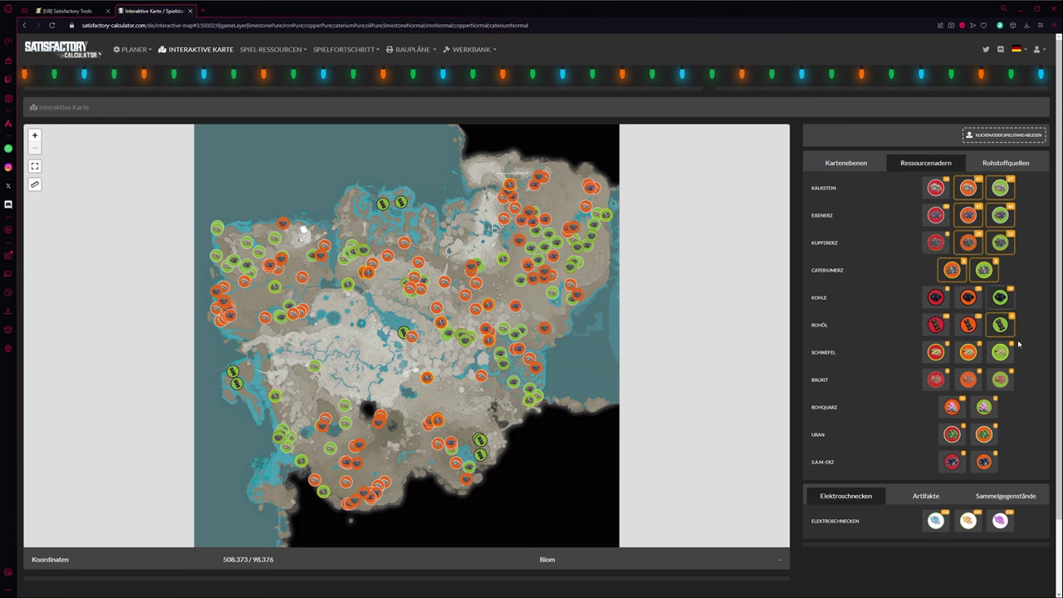
click(968, 325)
click(936, 324)
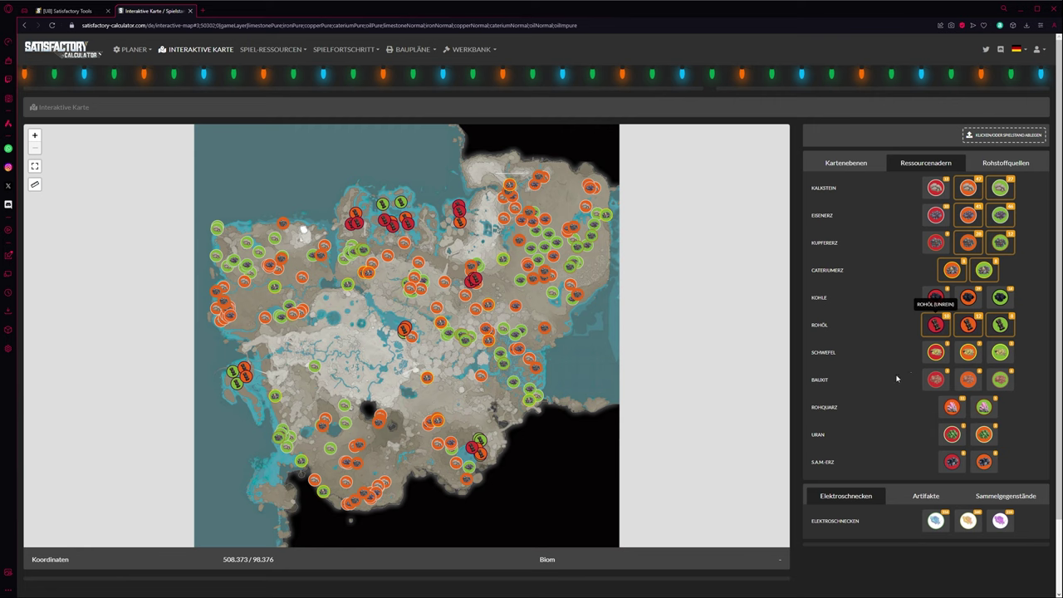
Show the Wasser and Rohöl resource wells on the map in impure, normal and pure quality
click(1005, 163)
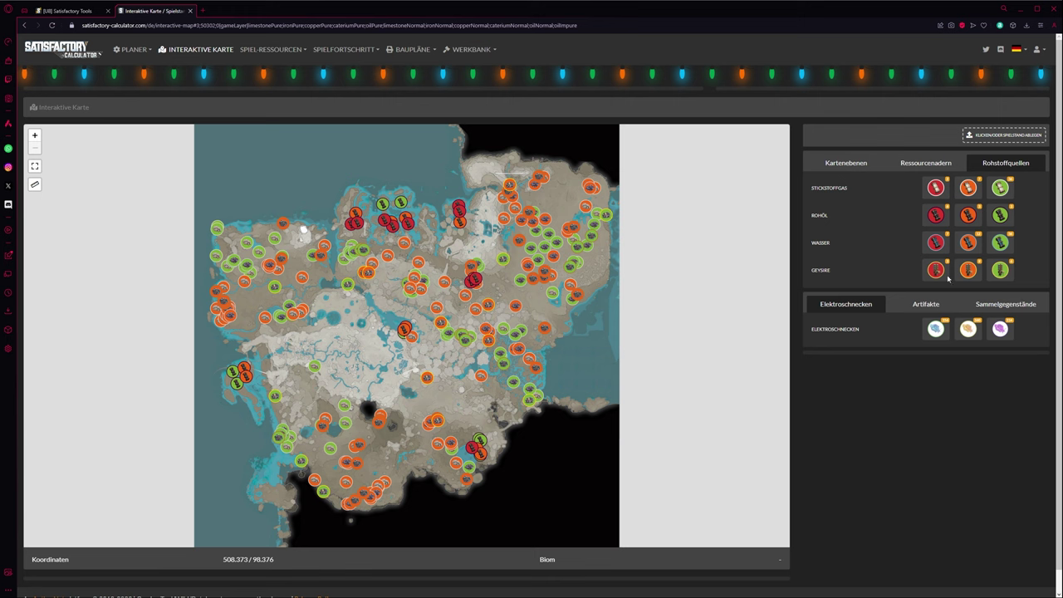
click(936, 243)
click(969, 243)
click(1001, 242)
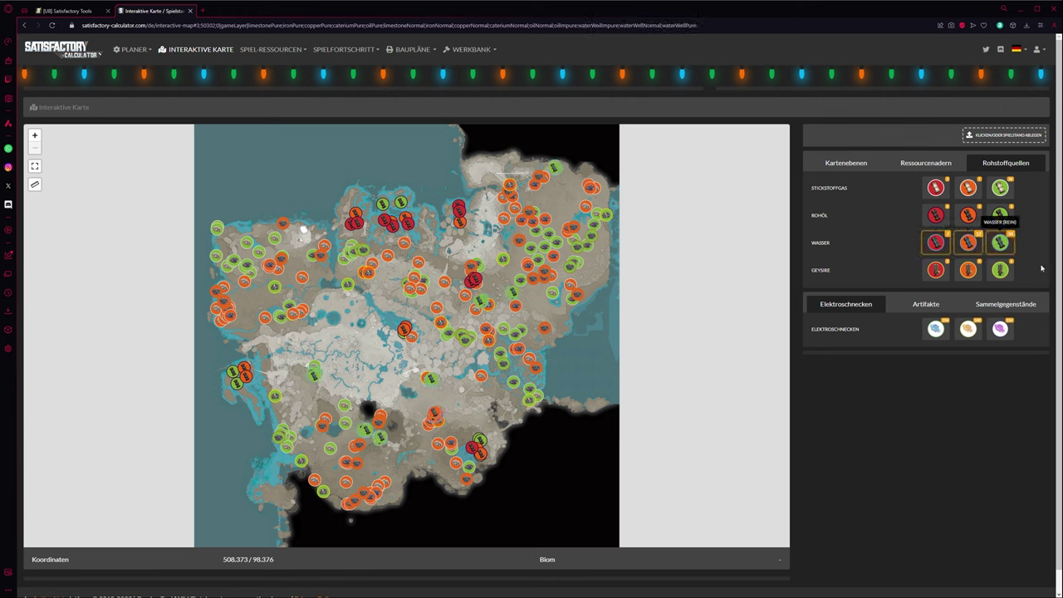
click(936, 216)
click(969, 215)
click(1000, 215)
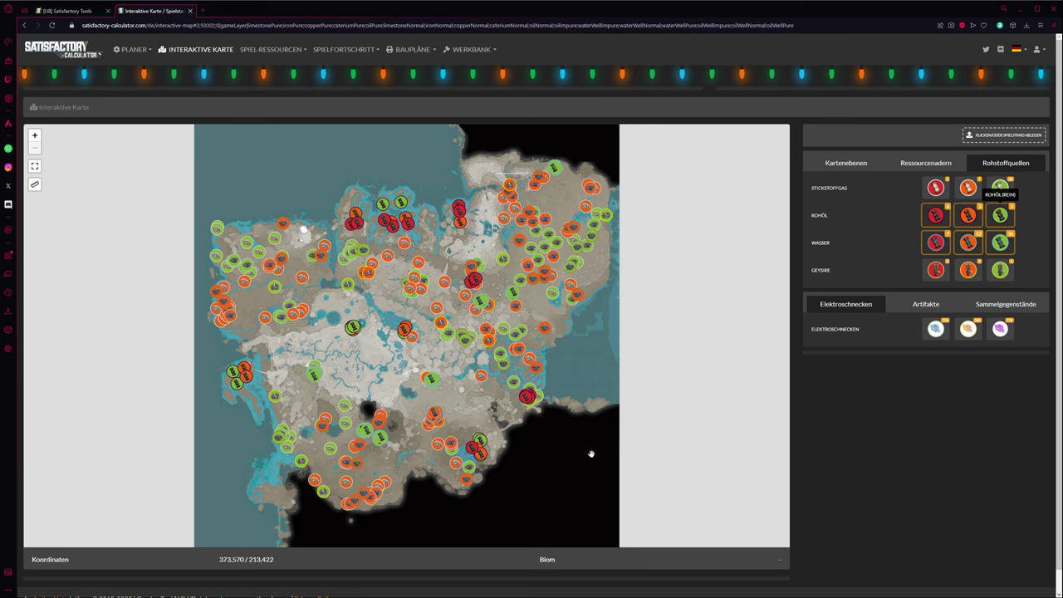
Examine the southern resource deposits and inspect the cluster around the normal Cateriumerz node in the Blue Crater up close
mouse_move(454, 459)
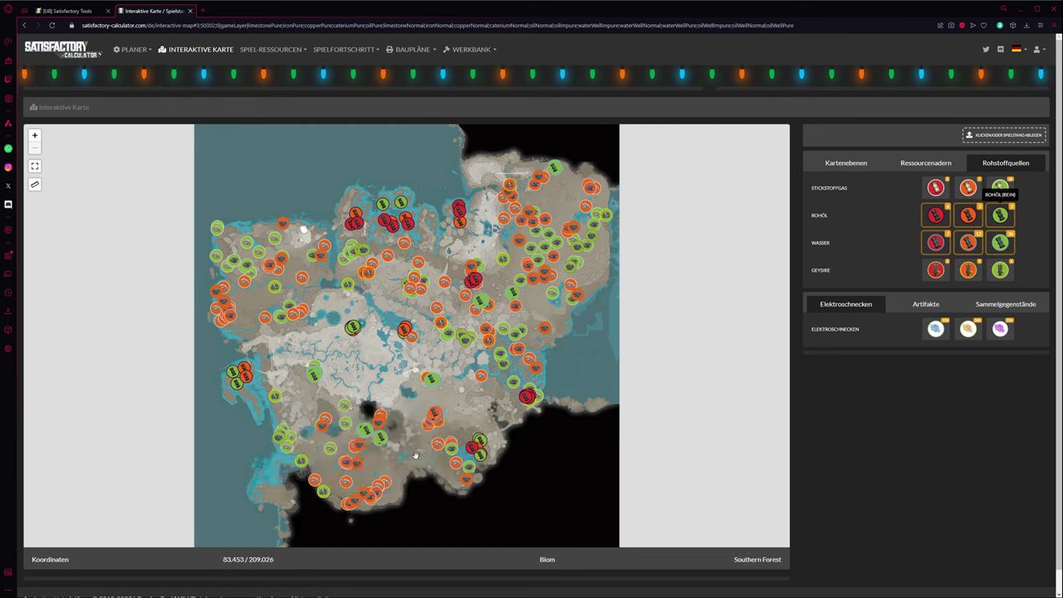
mouse_move(345, 482)
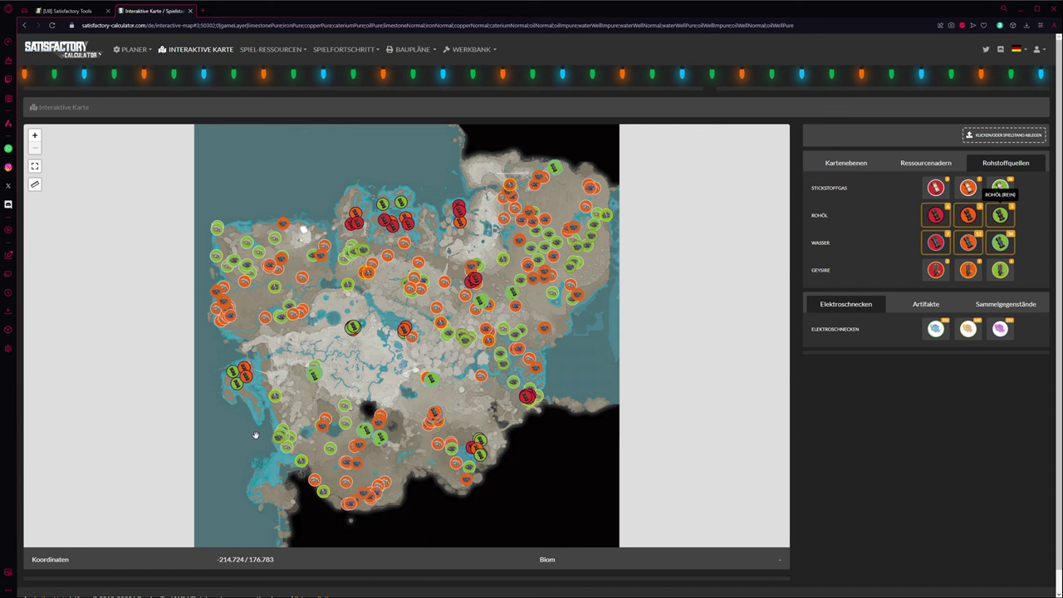
mouse_move(469, 484)
mouse_move(441, 426)
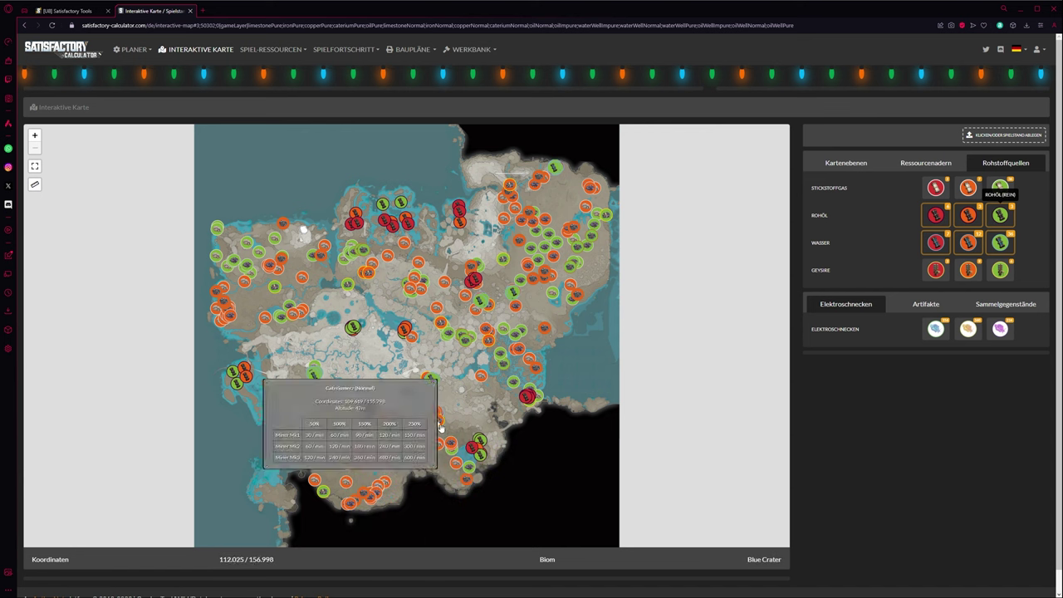
scroll(441, 426, up, 3)
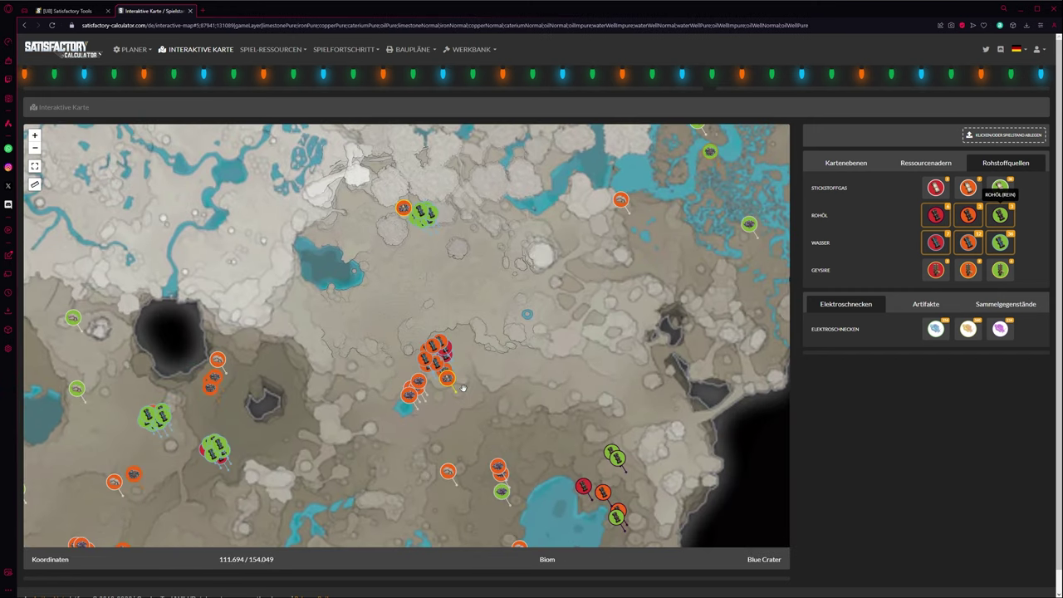
scroll(443, 391, up, 2)
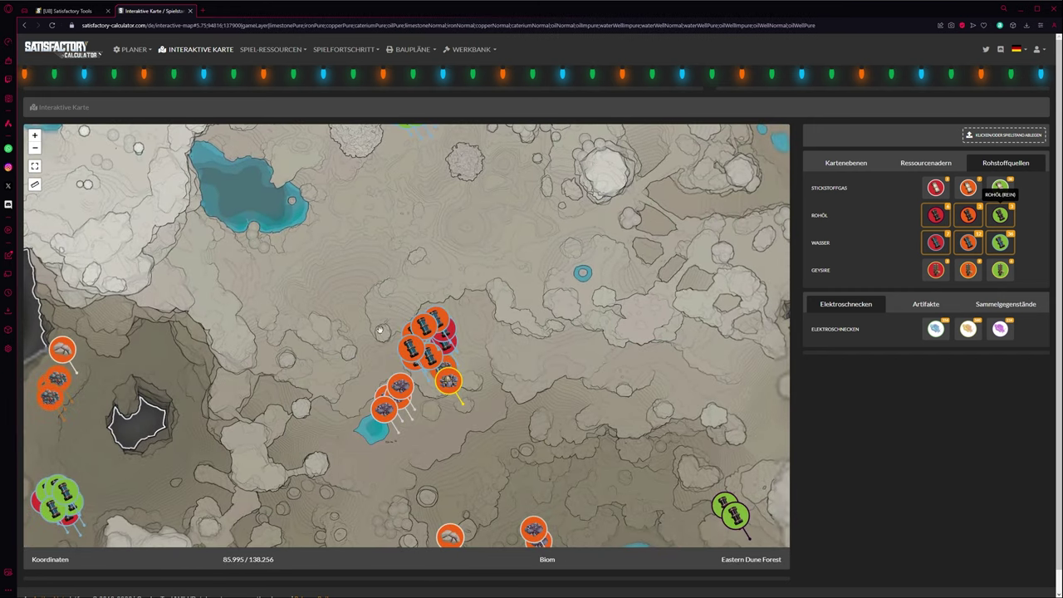
Check the extraction rates of the normal Wasser wells and the normal Eisenerz nodes beside the small Southern Forest lake
mouse_move(438, 322)
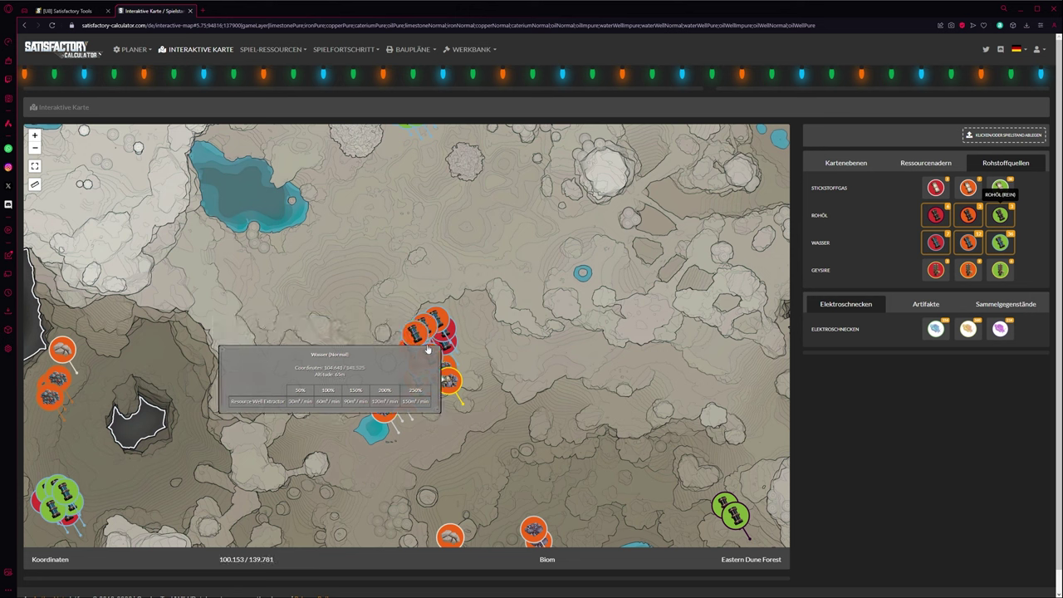
mouse_move(411, 387)
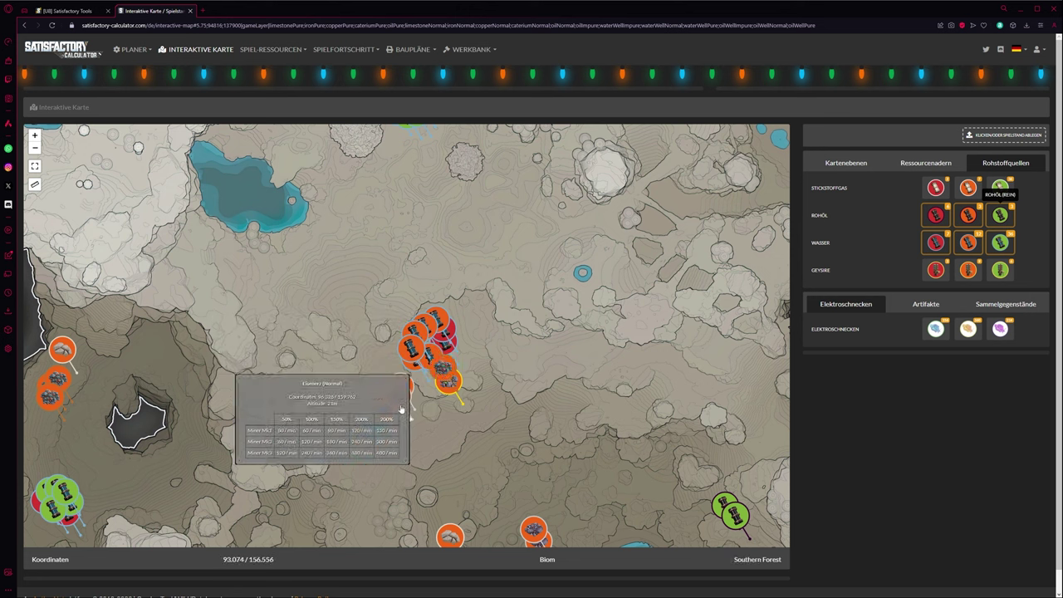
scroll(403, 411, up, 5)
scroll(482, 432, down, 1)
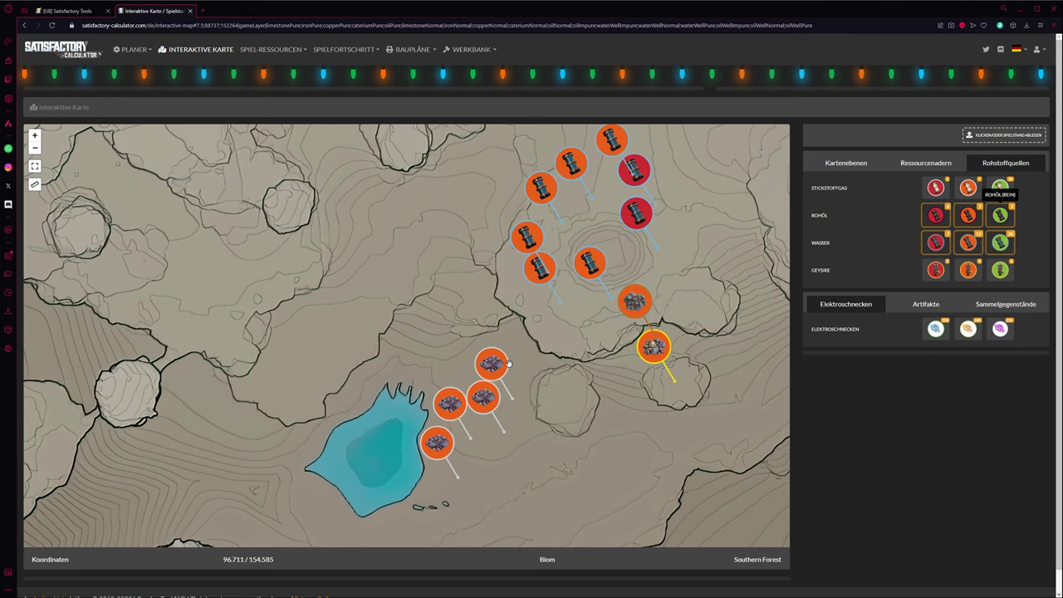
mouse_move(472, 409)
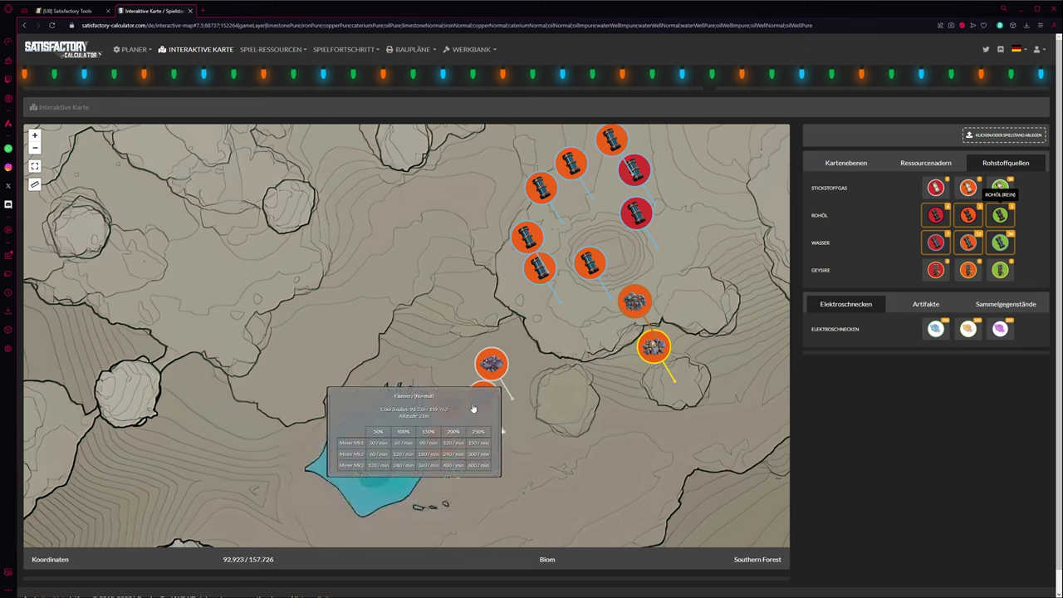
mouse_move(492, 381)
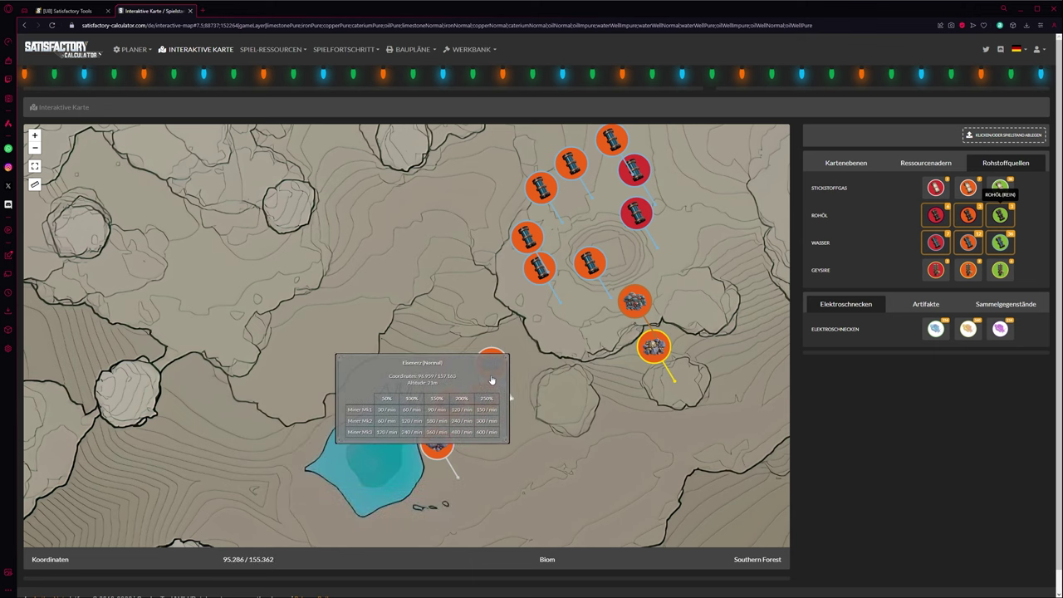
scroll(623, 374, down, 1)
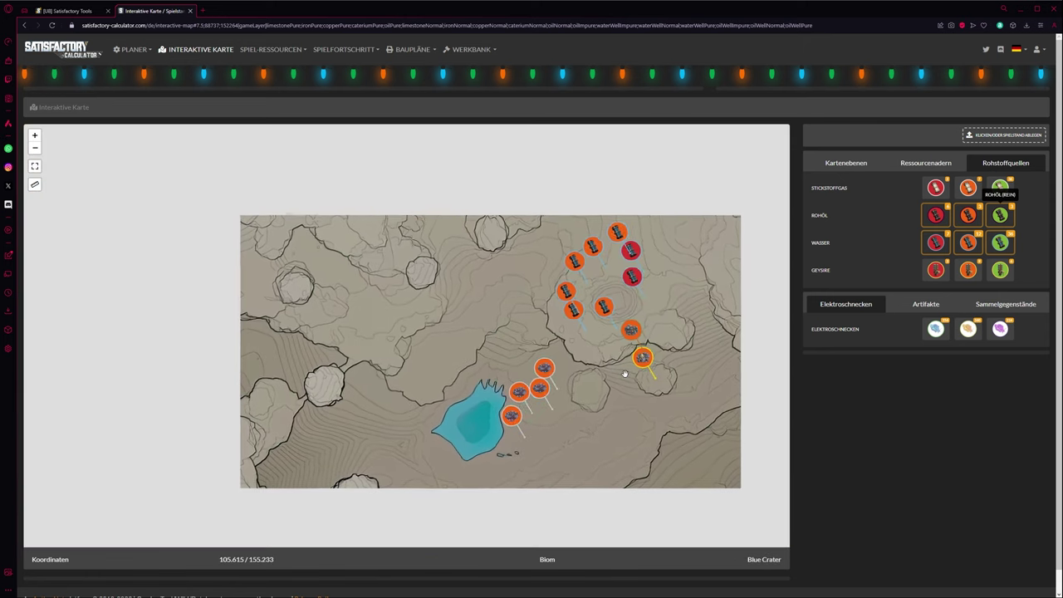
Check the extraction rate of each normal Wasser well in the cluster north of the normal Cateriumerz node
mouse_move(605, 217)
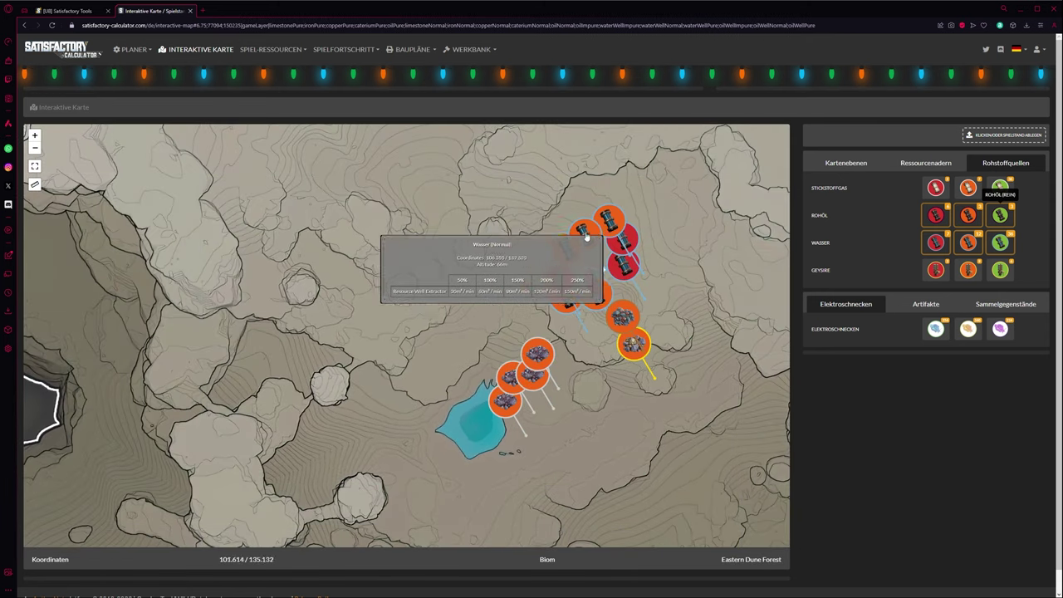
mouse_move(608, 305)
mouse_move(573, 304)
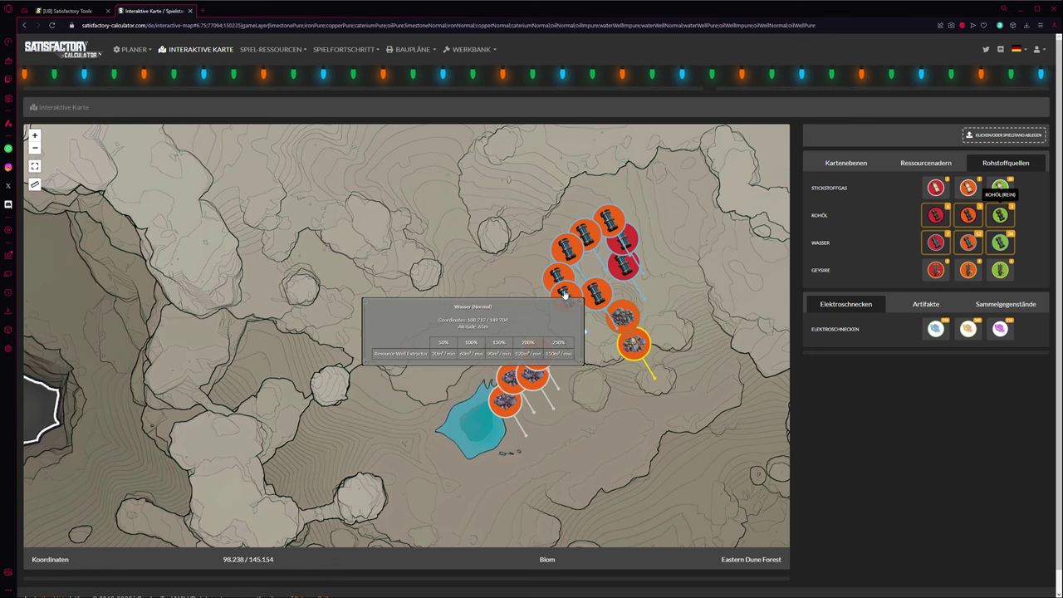
mouse_move(561, 277)
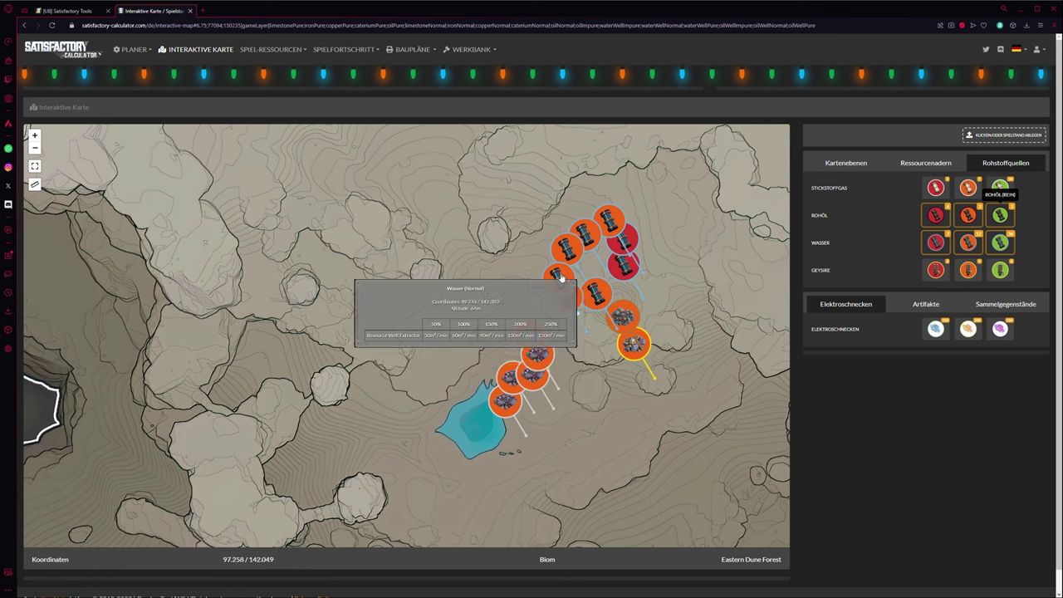
mouse_move(566, 252)
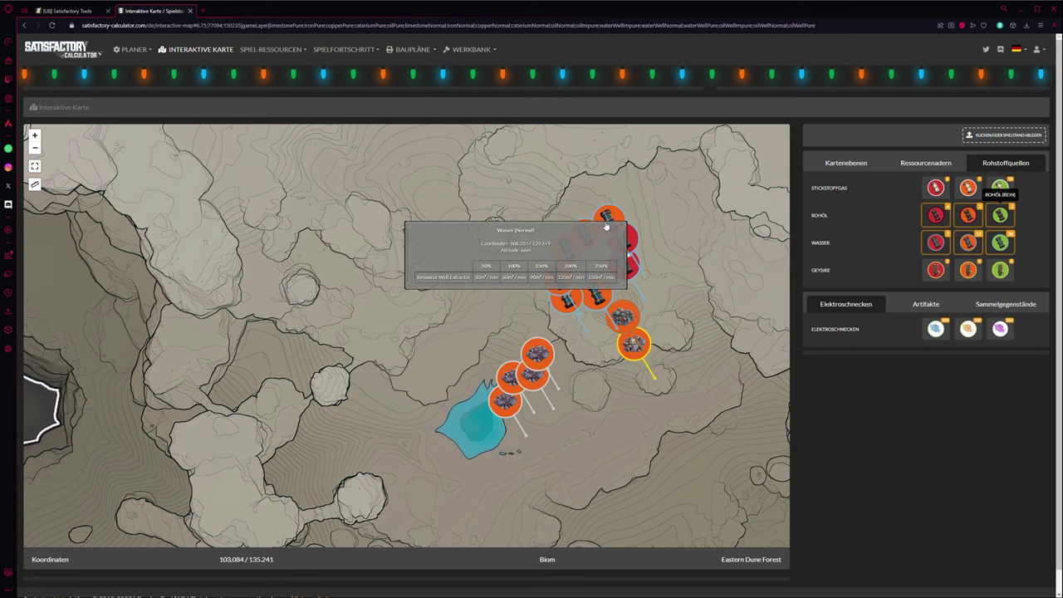
Inspect the Wasser well clusters in the Grass Fields and the ore nodes around them
scroll(681, 359, down, 3)
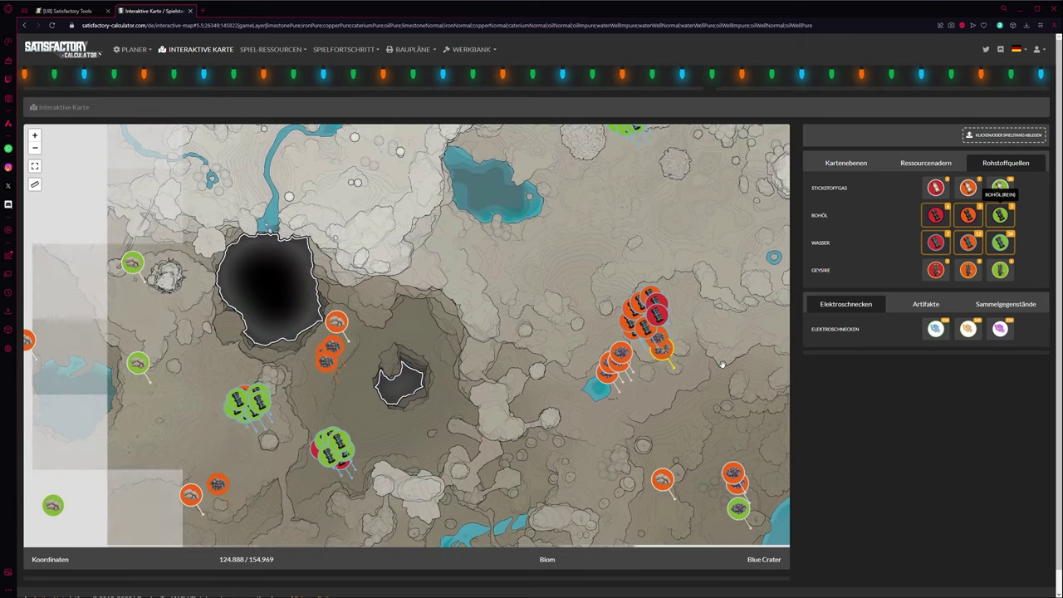
drag(722, 366, 624, 367)
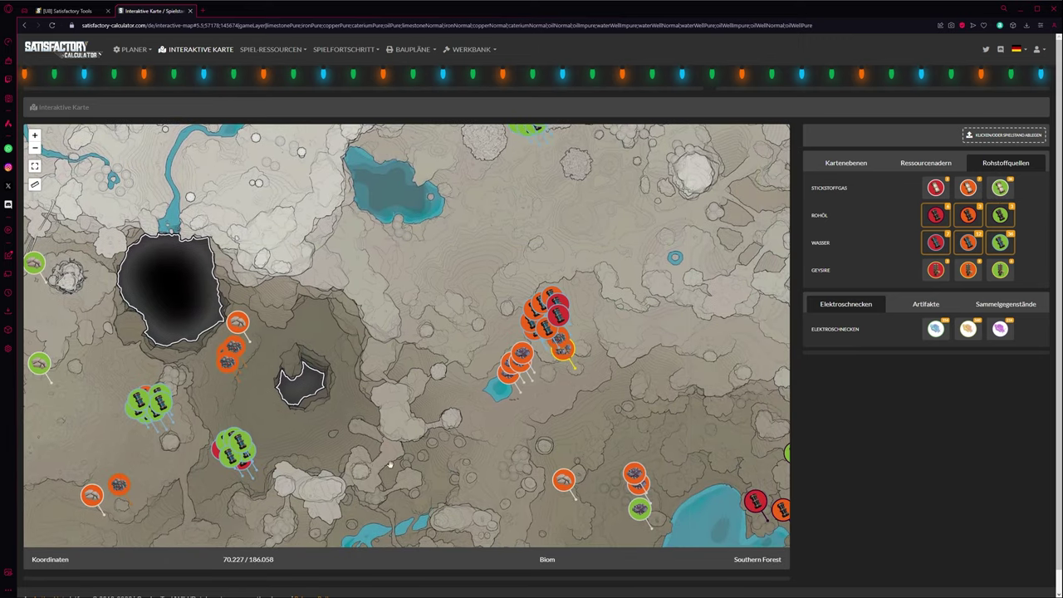
drag(614, 416, 740, 366)
scroll(332, 423, up, 2)
scroll(332, 399, up, 1)
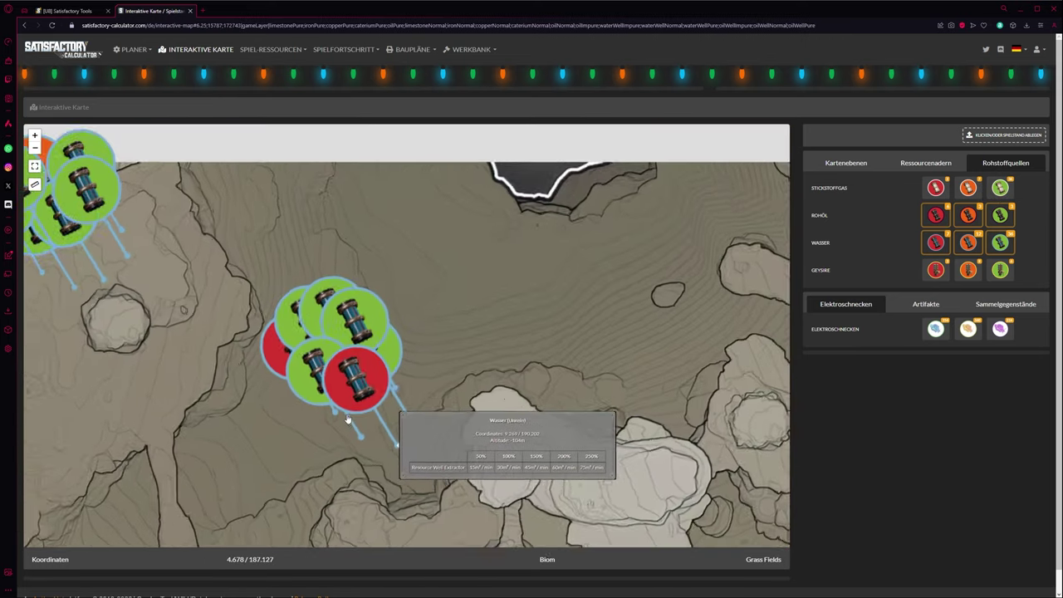
scroll(357, 424, down, 3)
scroll(378, 352, up, 2)
drag(378, 352, 551, 339)
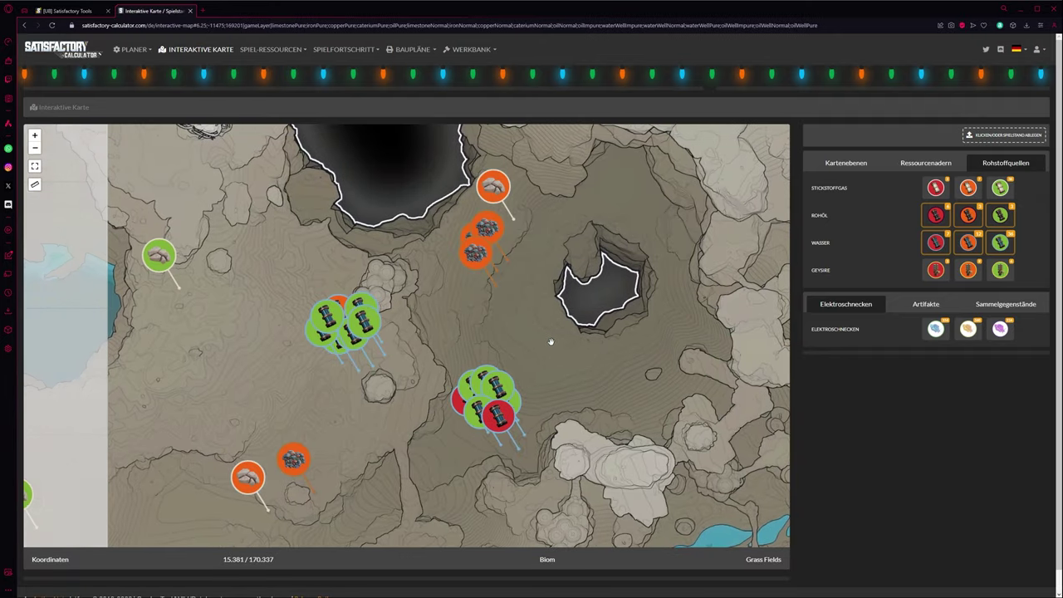
scroll(551, 340, down, 4)
Examine the Swamp's resource nodes and check the extraction rates of its impure Rohöl wells
drag(586, 450, 505, 412)
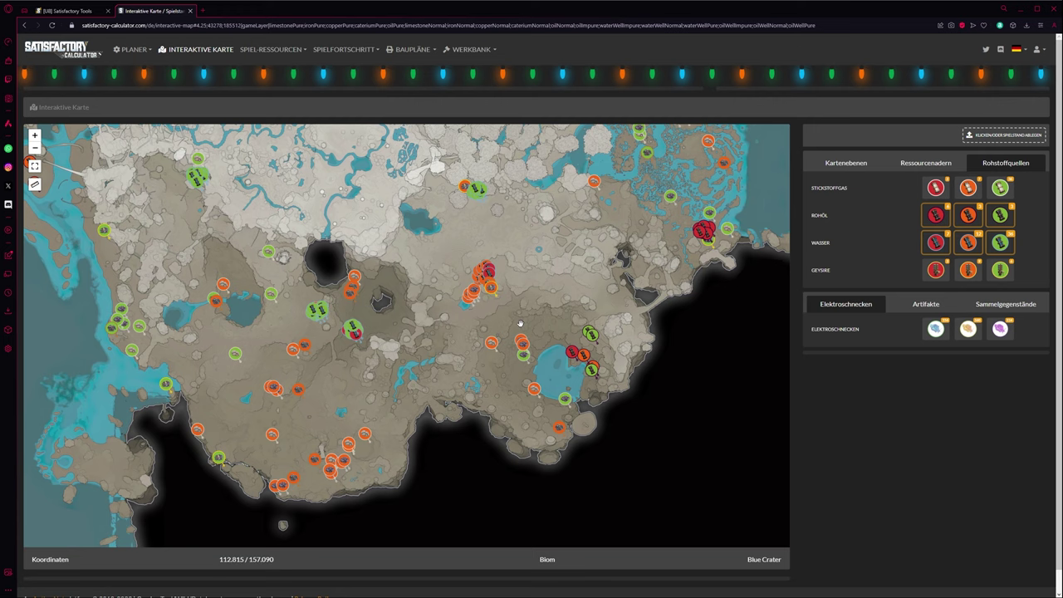
drag(641, 270, 543, 359)
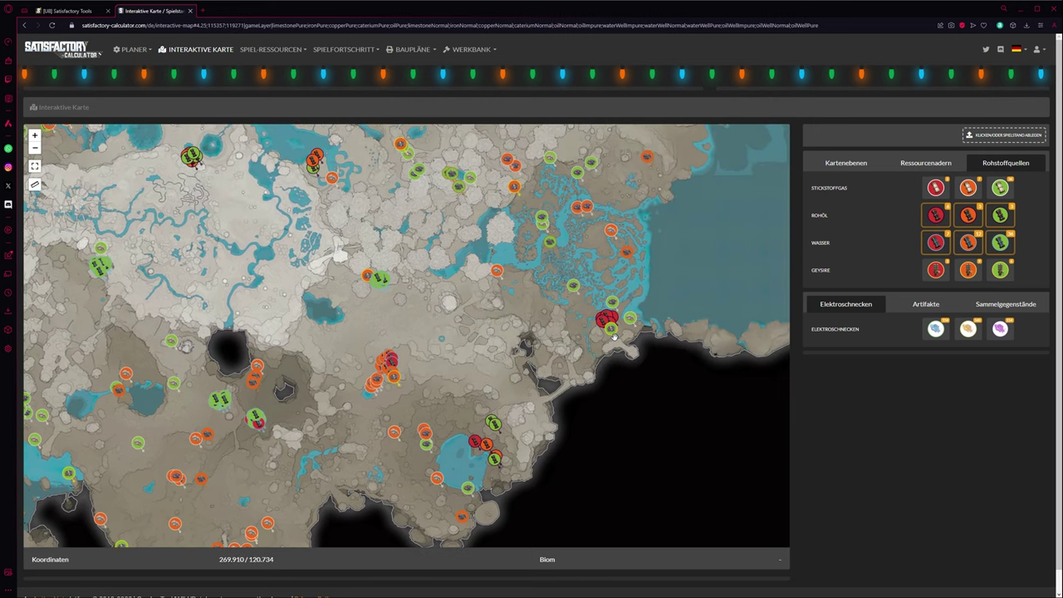
scroll(616, 330, up, 2)
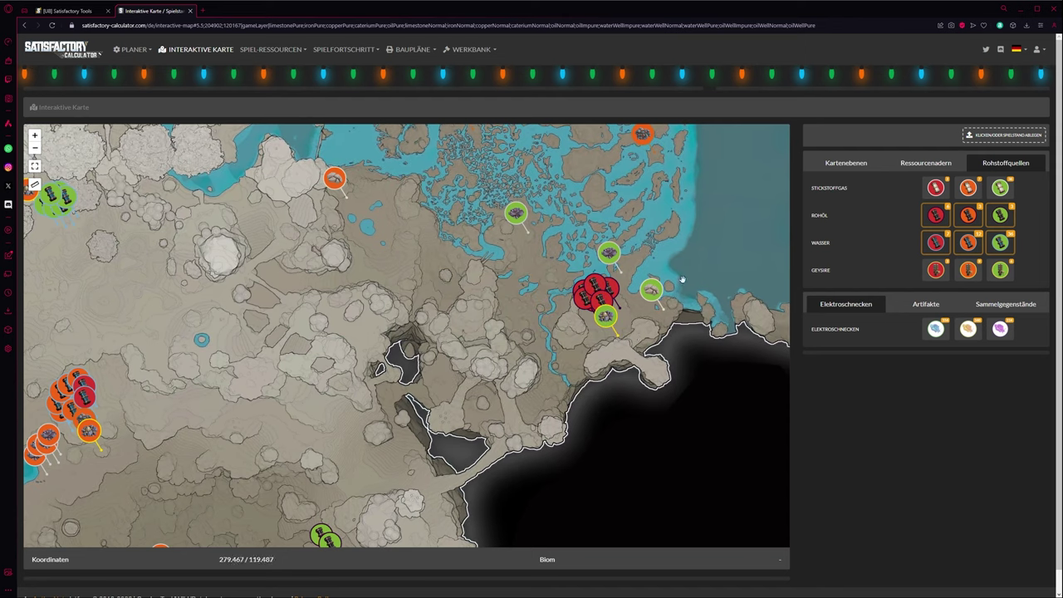
mouse_move(614, 264)
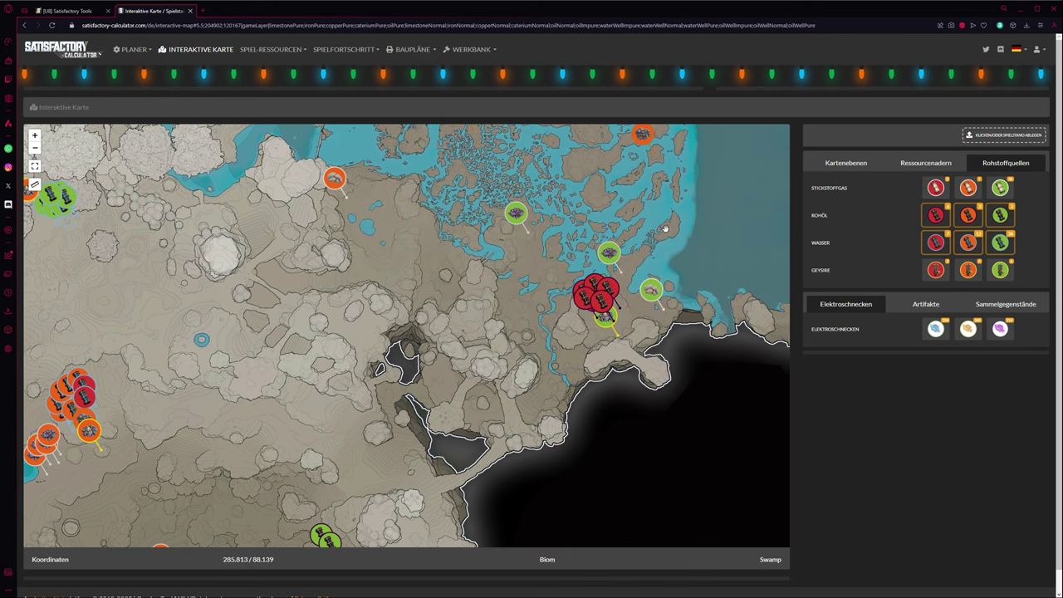
drag(652, 141, 624, 197)
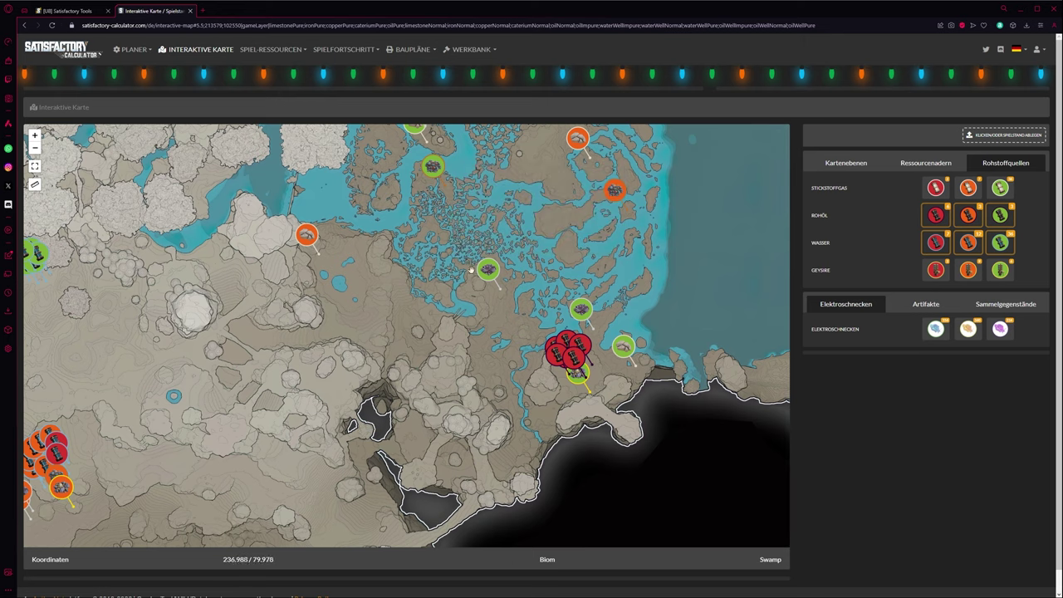
drag(619, 268, 592, 382)
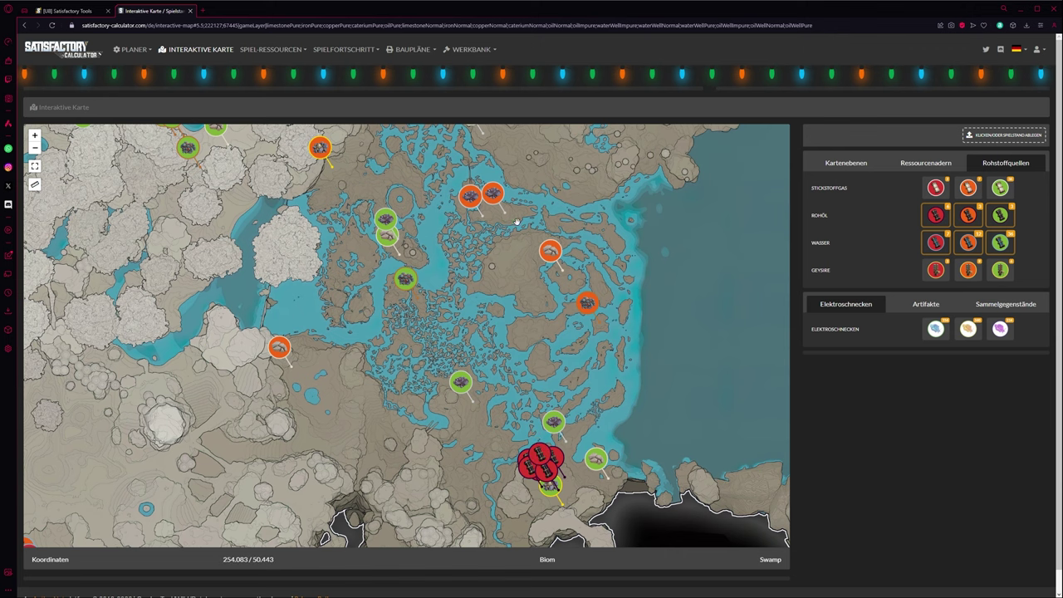
mouse_move(548, 463)
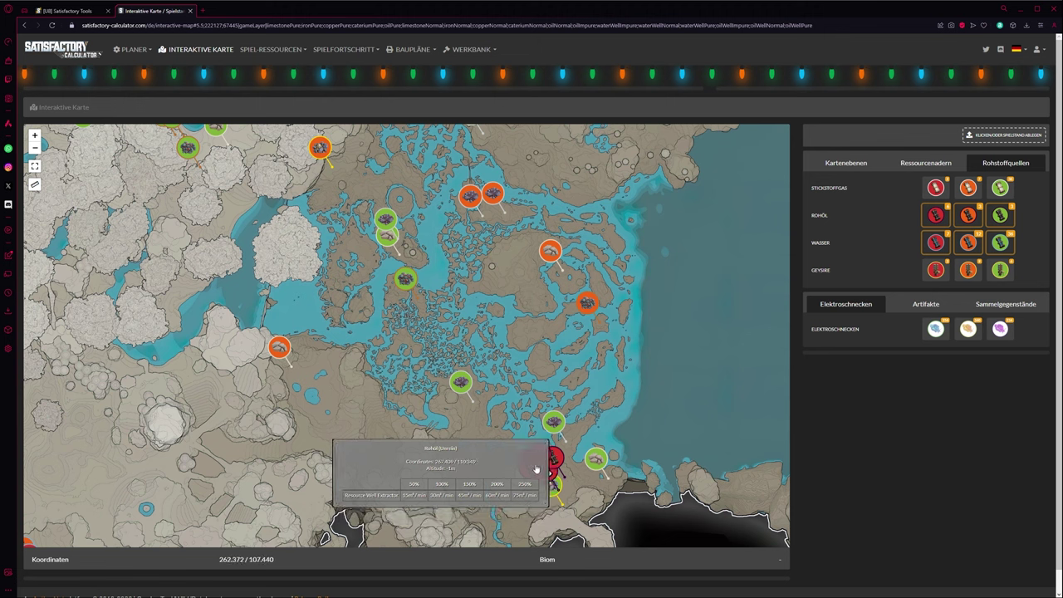
mouse_move(547, 500)
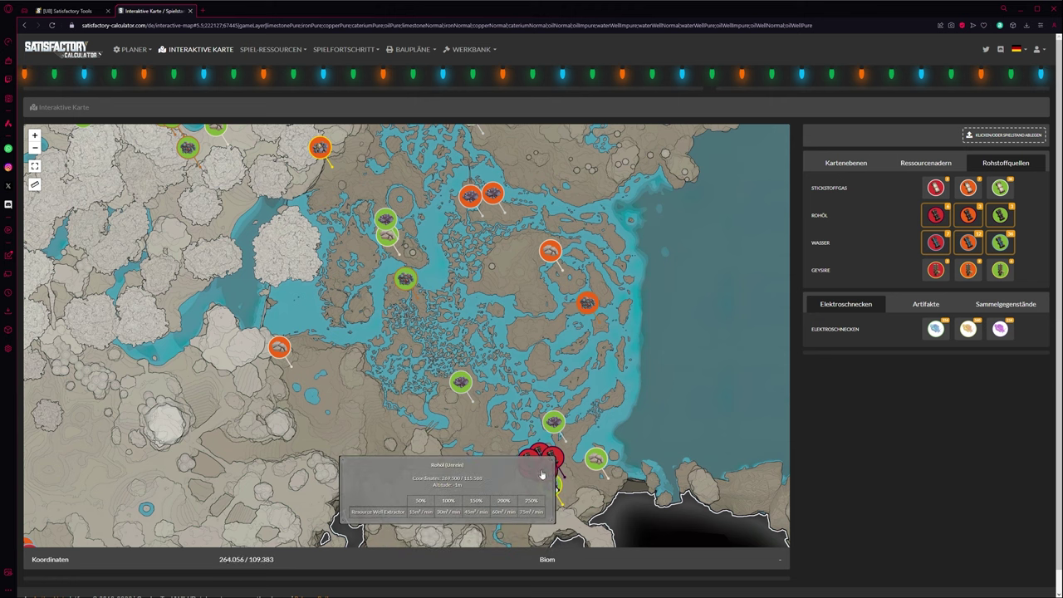
Survey the central and western map for Rohöl deposits near ore nodes, including the area around Crater Lake
scroll(540, 473, down, 3)
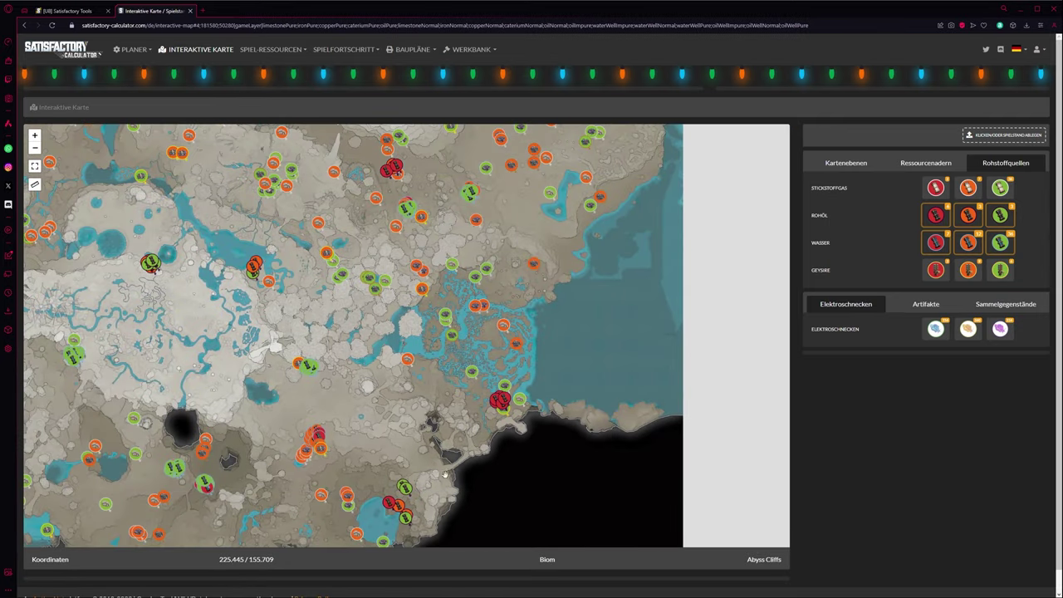
drag(363, 472, 495, 490)
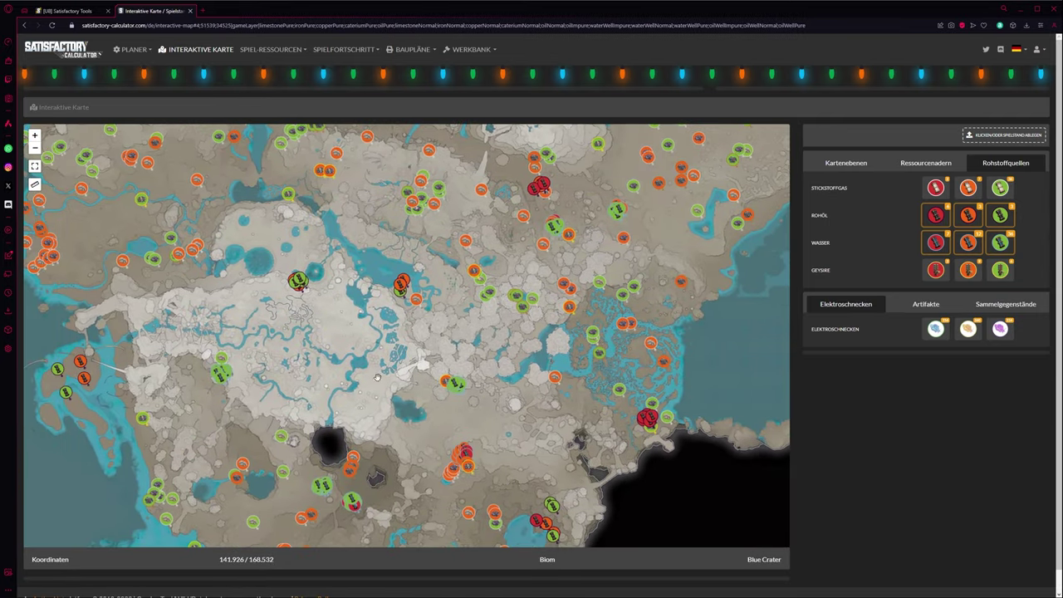
drag(290, 300, 363, 348)
scroll(364, 350, up, 3)
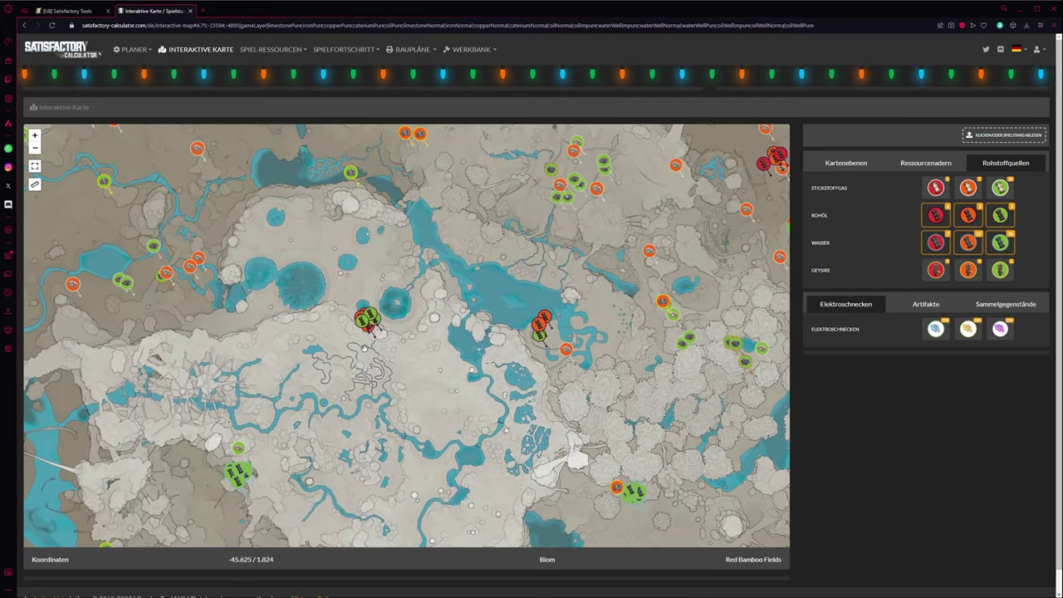
scroll(349, 352, down, 1)
scroll(322, 355, down, 1)
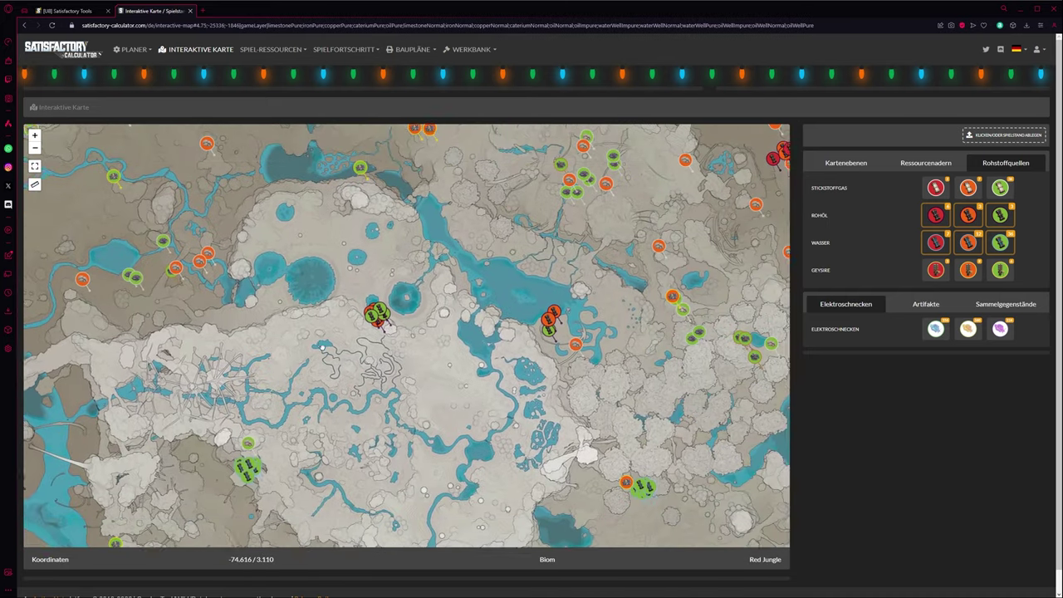
drag(298, 289, 464, 366)
scroll(432, 353, up, 1)
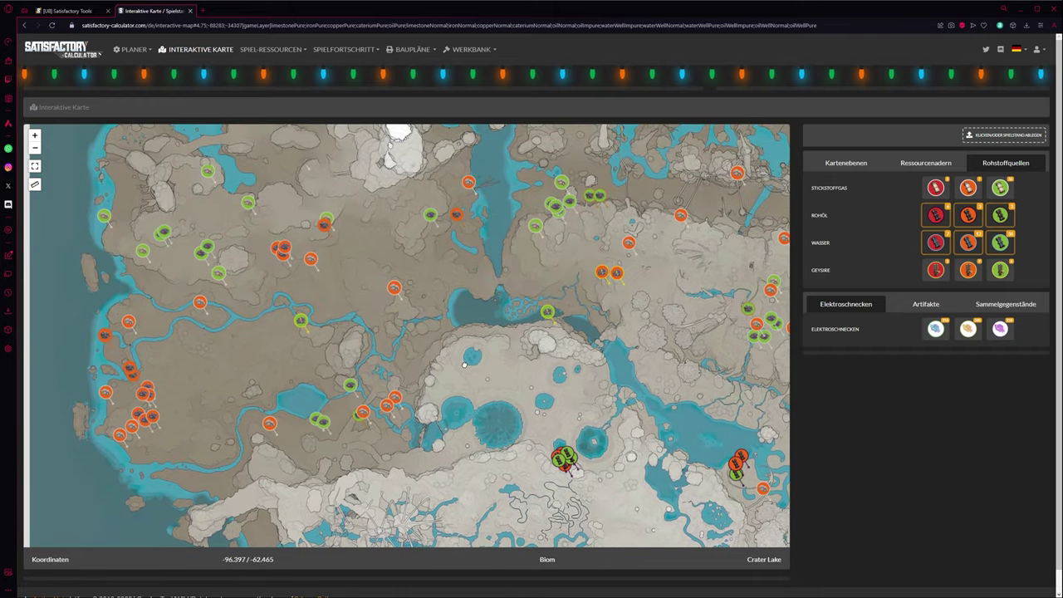
drag(465, 365, 424, 355)
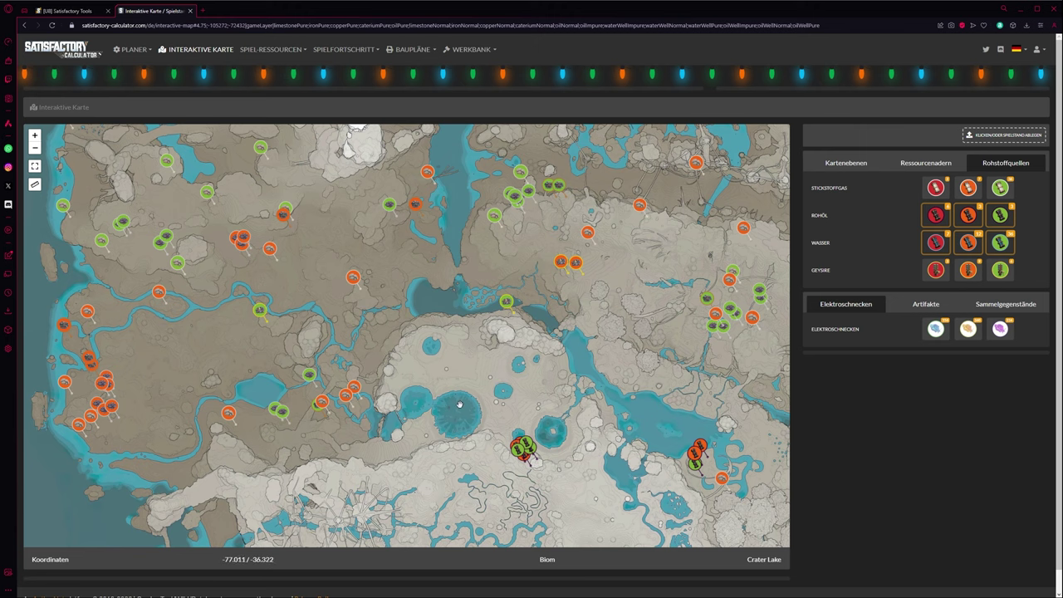
Survey the Rohöl nodes along the northern coast and the resource clusters around Maze Canyon and the Dune Desert
drag(565, 377, 615, 499)
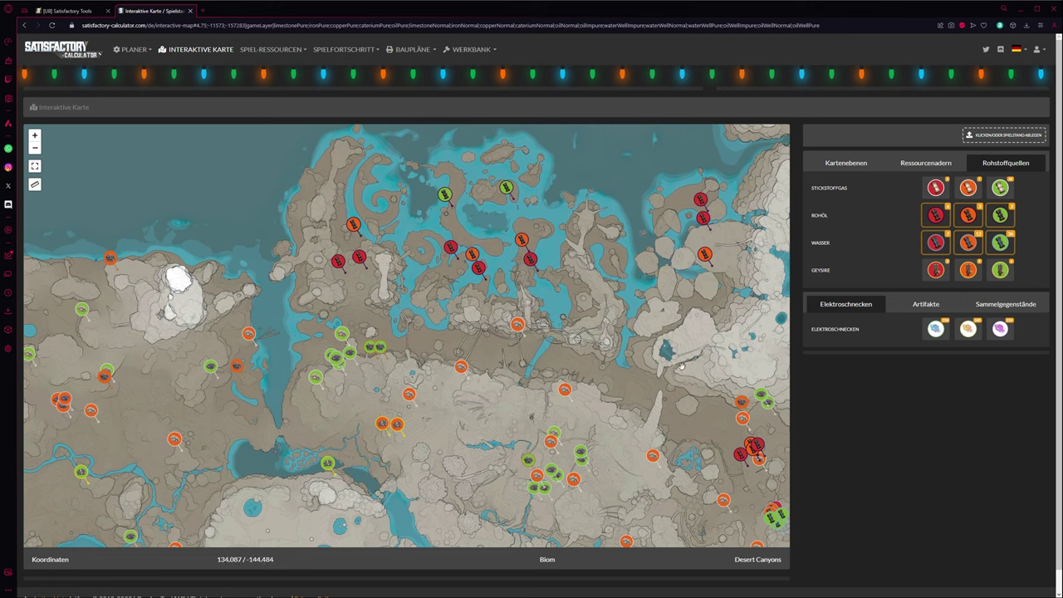
drag(688, 402, 540, 337)
drag(555, 460, 532, 372)
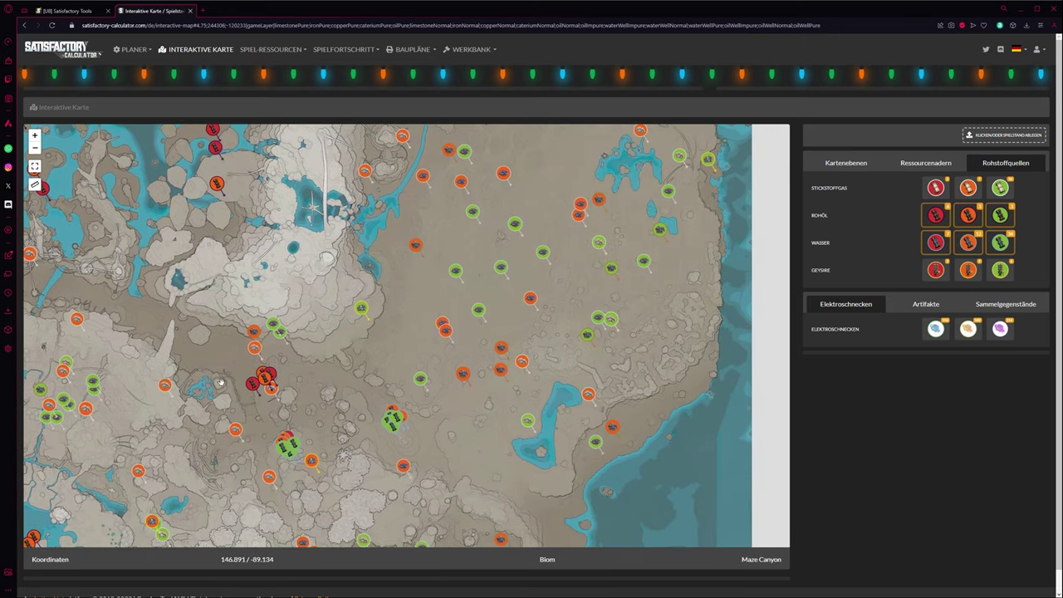
Check the Crude Oil demand in Satisfactory Tools and compare it with the Rohöl deposits in Maze Canyon on the interactive map
mouse_move(264, 376)
click(67, 11)
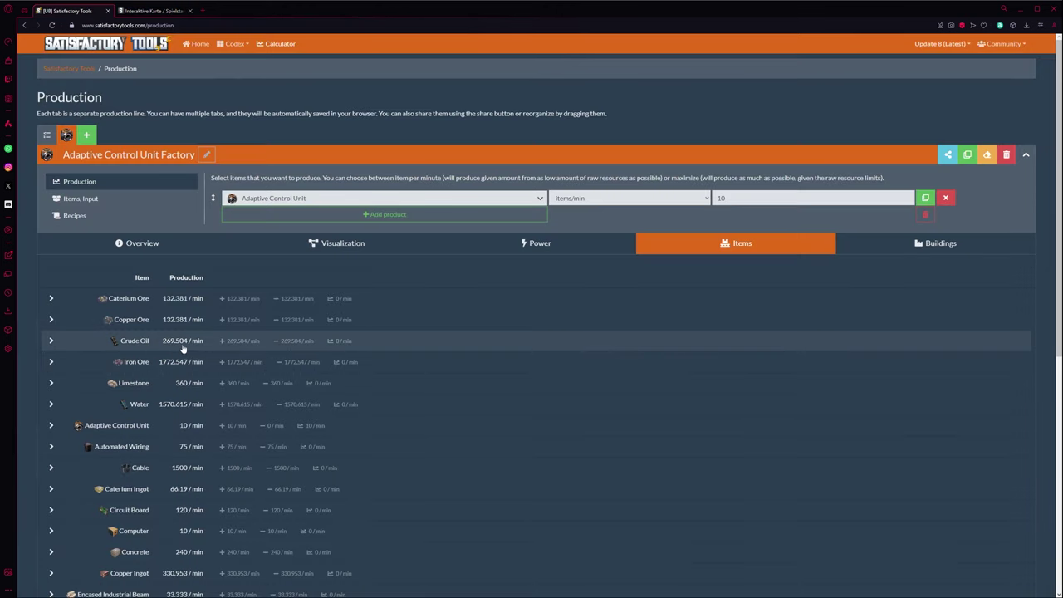
click(160, 11)
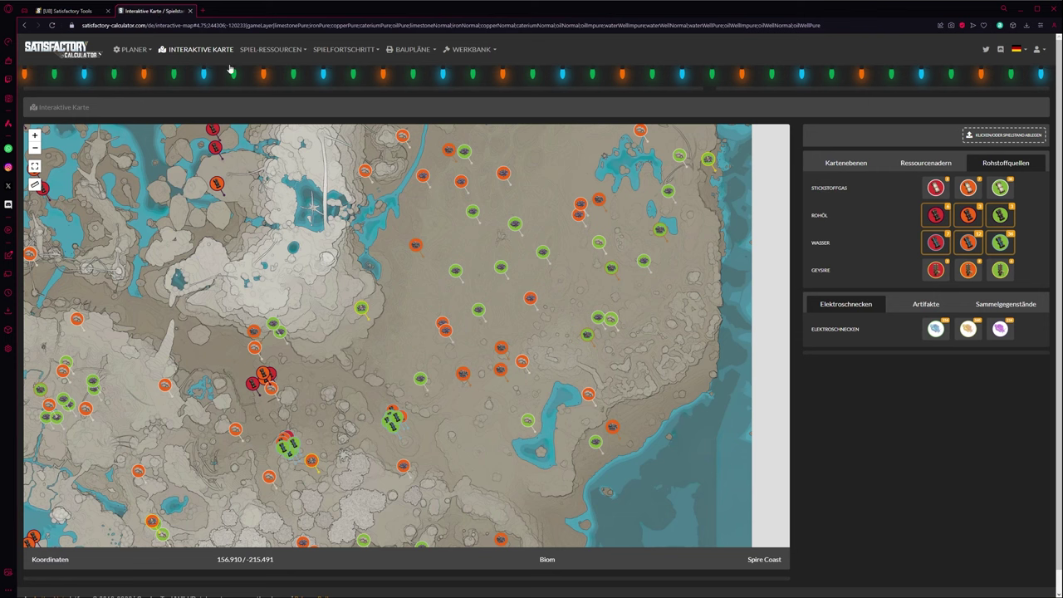
mouse_move(270, 397)
mouse_move(265, 378)
Check the Water demand in Satisfactory Tools and compare it with the pure Wasser wells in the Dune Desert on the interactive map
click(80, 13)
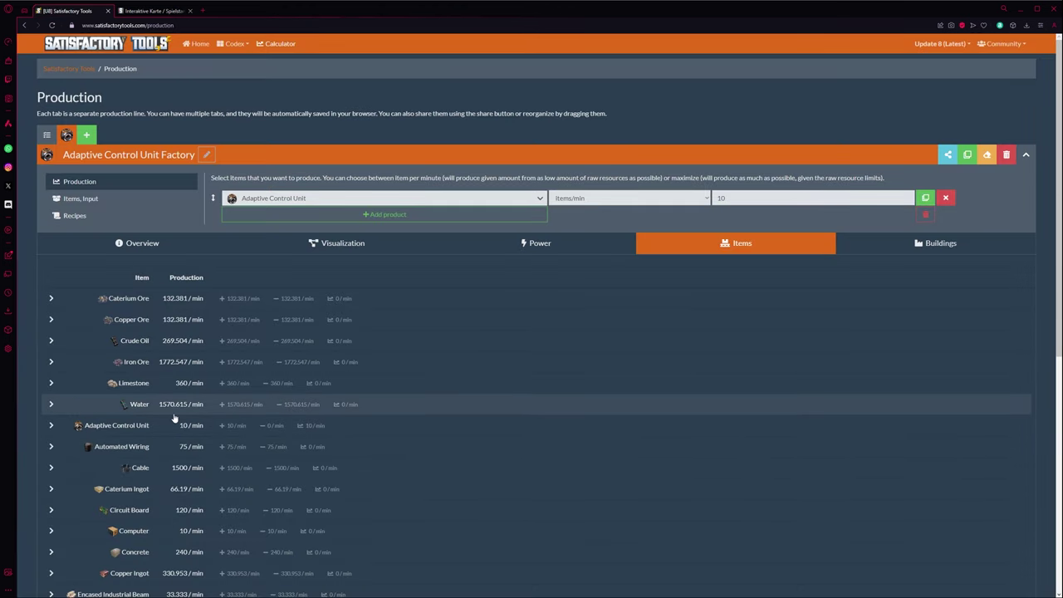
click(152, 11)
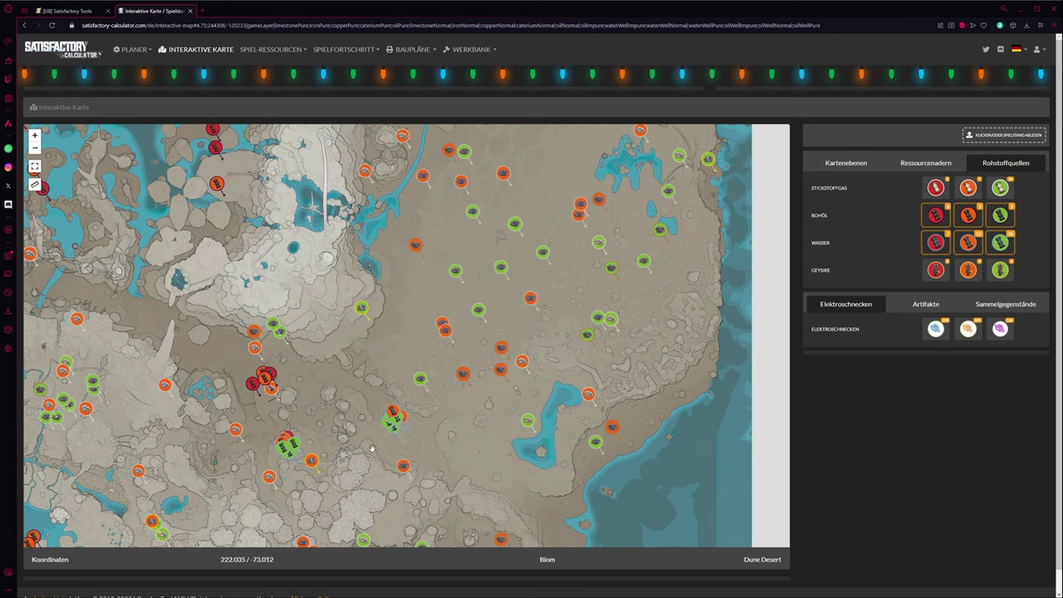
mouse_move(391, 413)
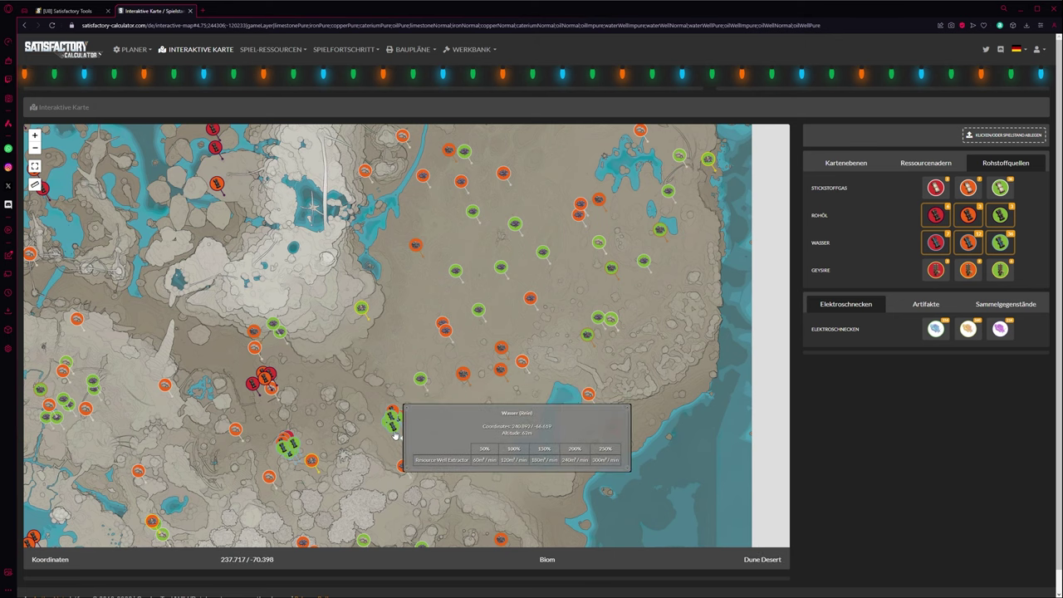
Examine the Wasser wells and surrounding ore nodes between the Dune Desert lake and the Desert Canyons on the interactive map
scroll(395, 433, up, 3)
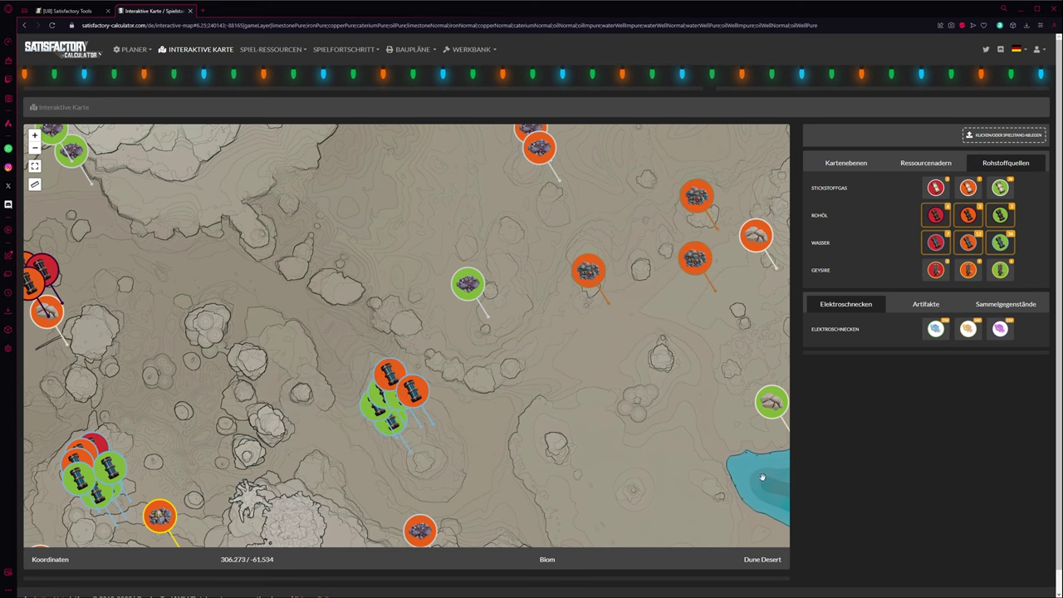
drag(762, 478, 535, 372)
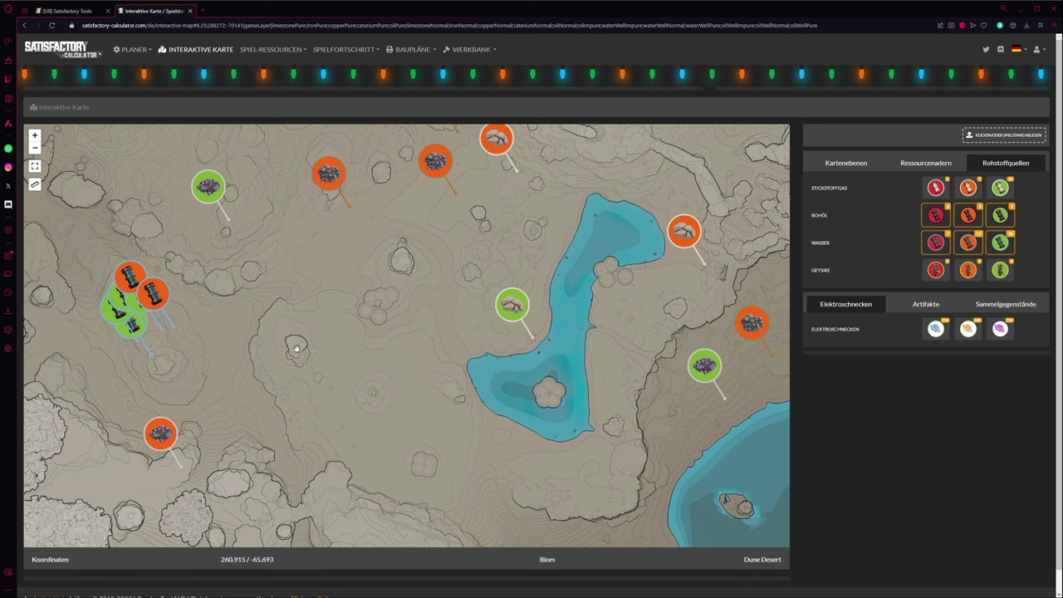
drag(370, 382, 504, 426)
scroll(504, 426, down, 2)
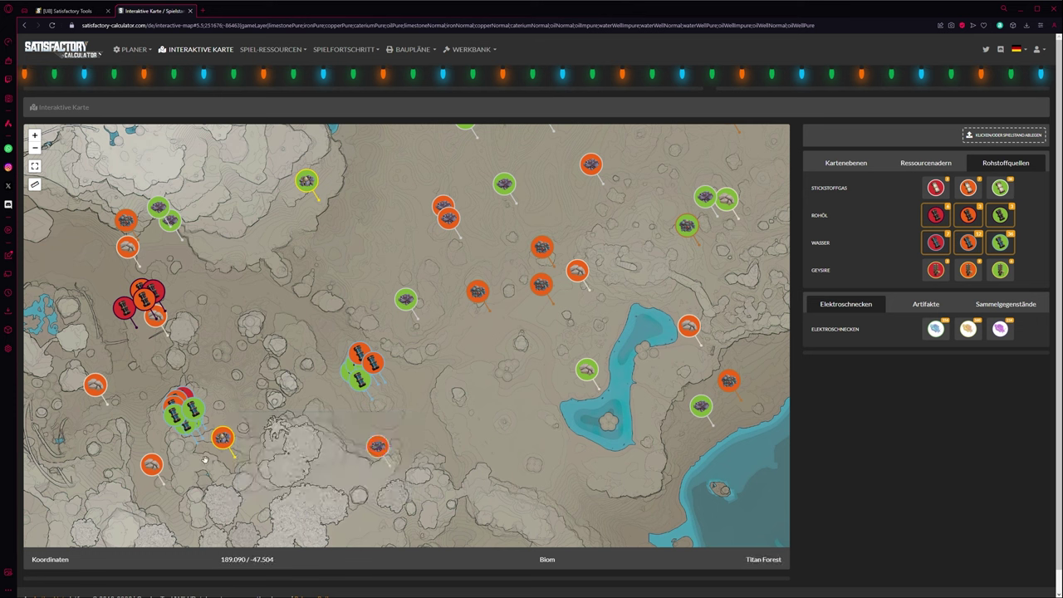
mouse_move(185, 414)
key(Left)
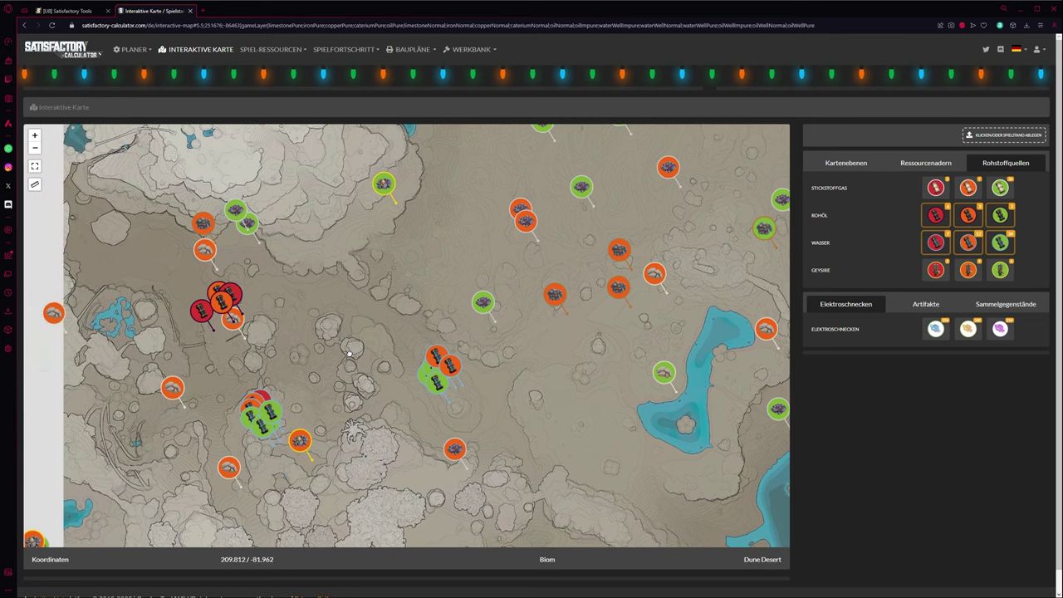
Inspect the ore nodes around the Wasser and Rohöl wells, including the normal Eisenerz node at the Titan Forest edge
mouse_move(247, 229)
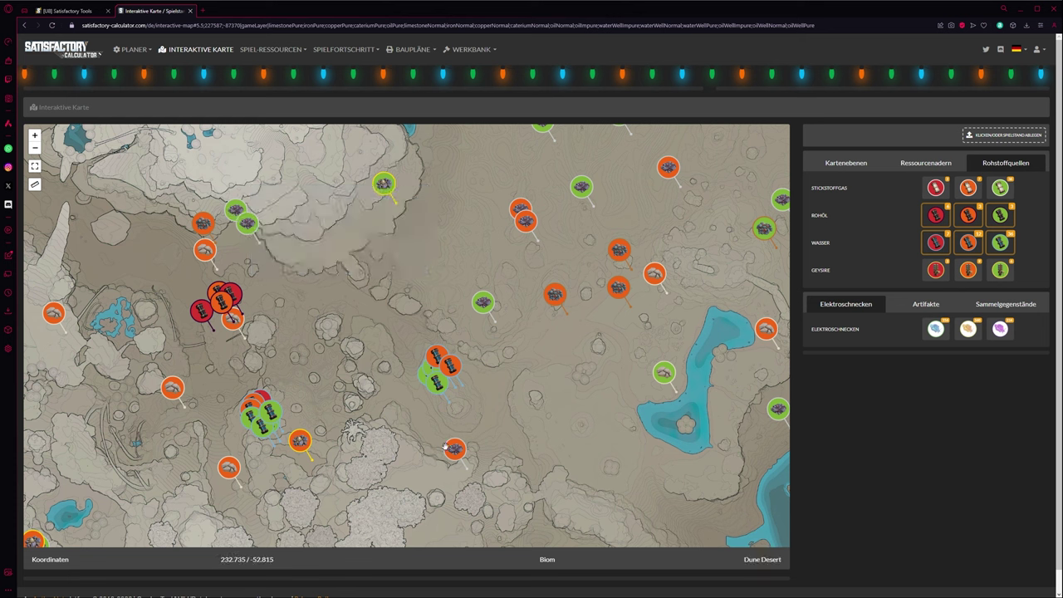
mouse_move(461, 452)
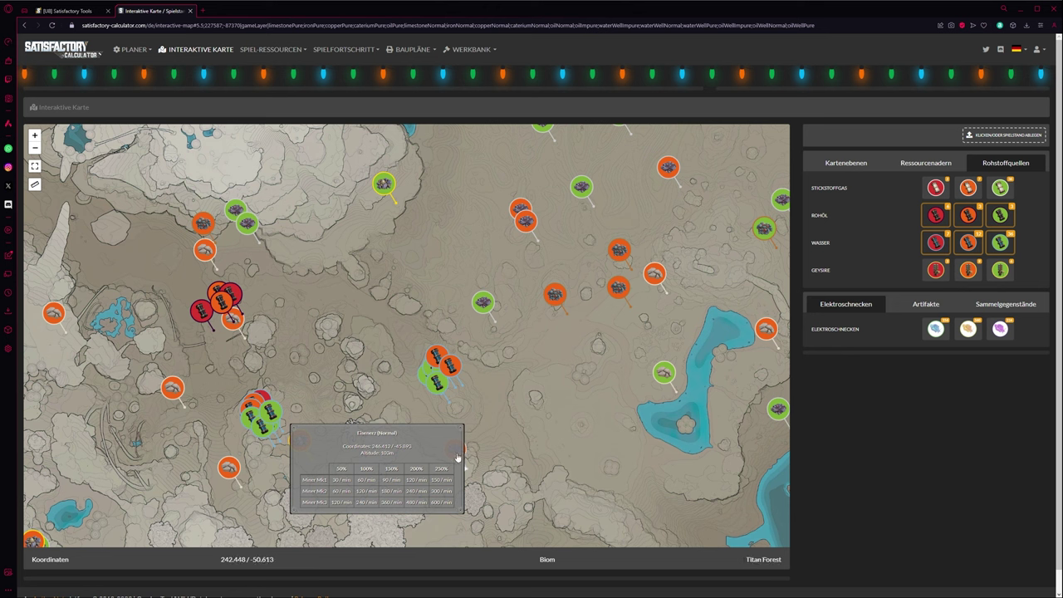
mouse_move(205, 224)
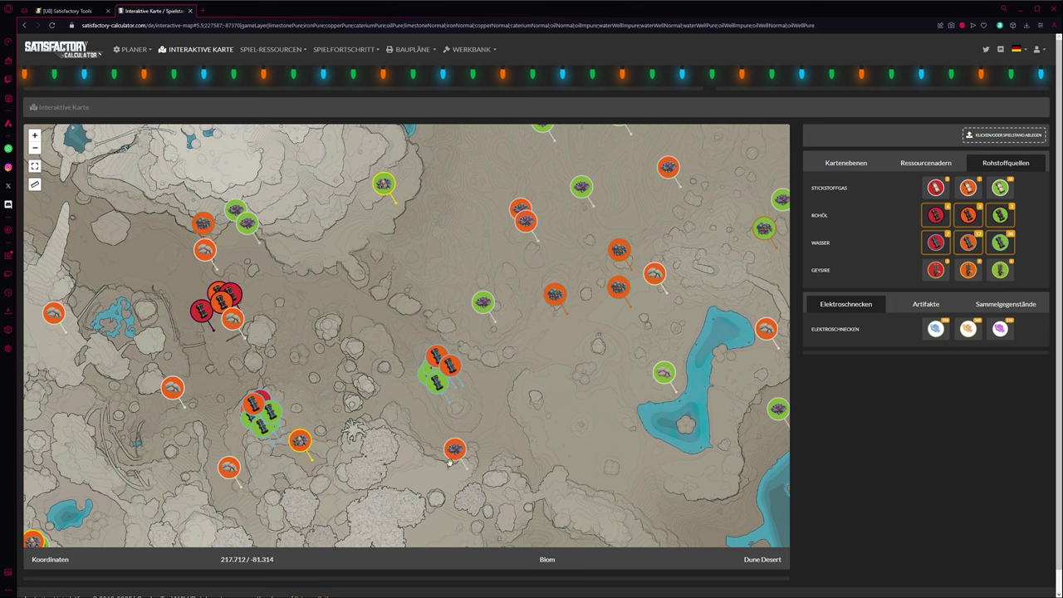
mouse_move(447, 365)
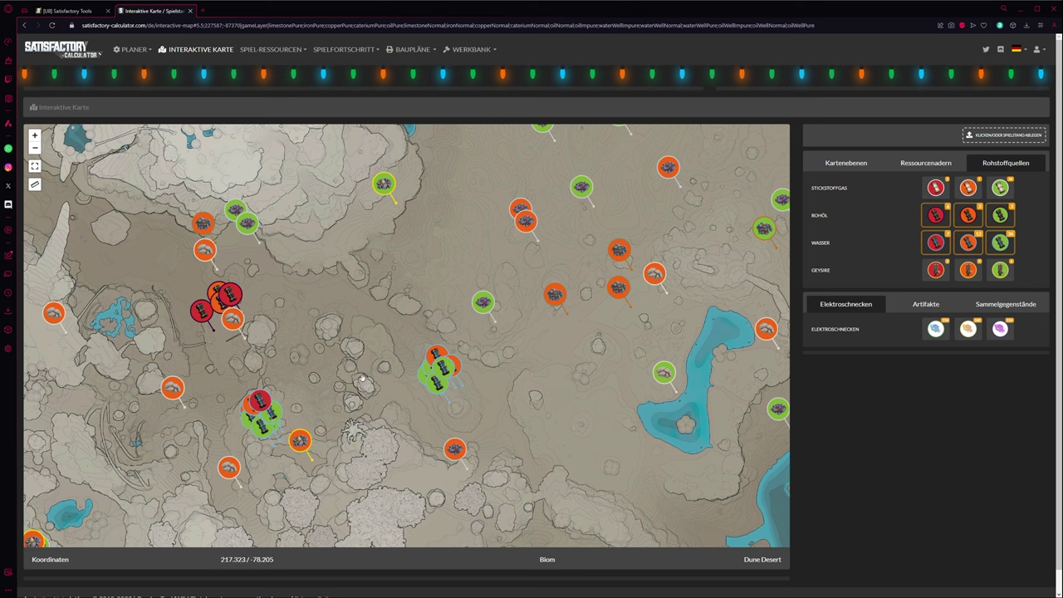
Compare the Caterium Ore and Copper Ore demand in Satisfactory Tools with the nodes near the Desert Canyons wells, including the normal Caterium node
mouse_move(306, 452)
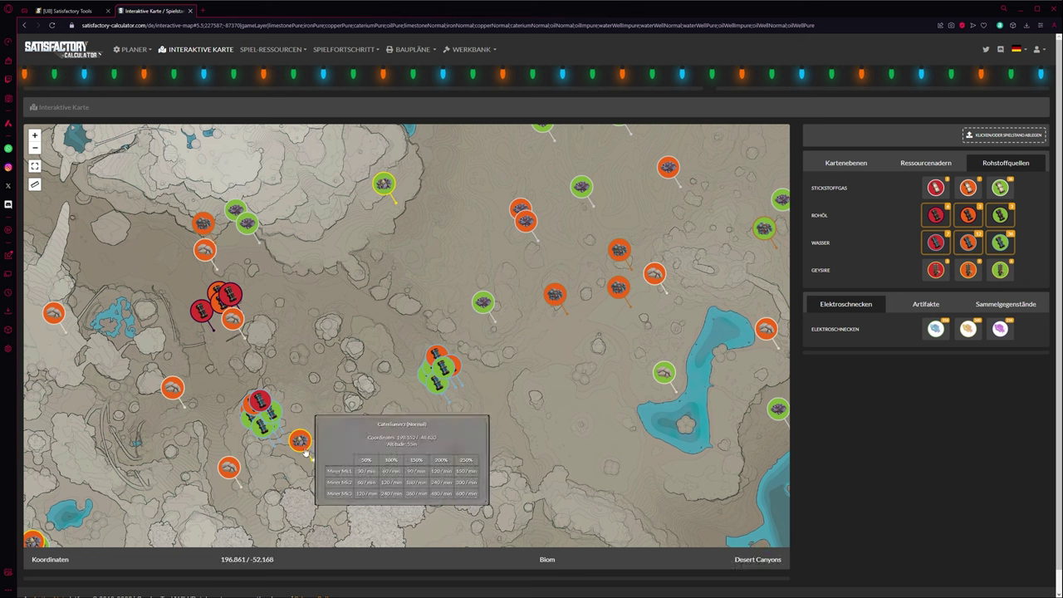
click(60, 10)
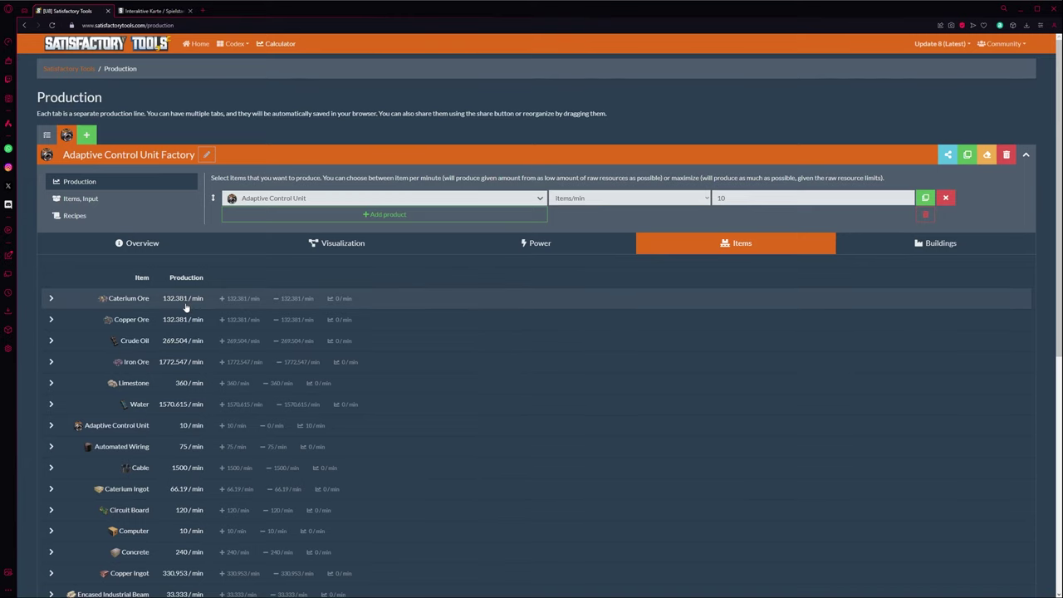
click(154, 10)
mouse_move(300, 446)
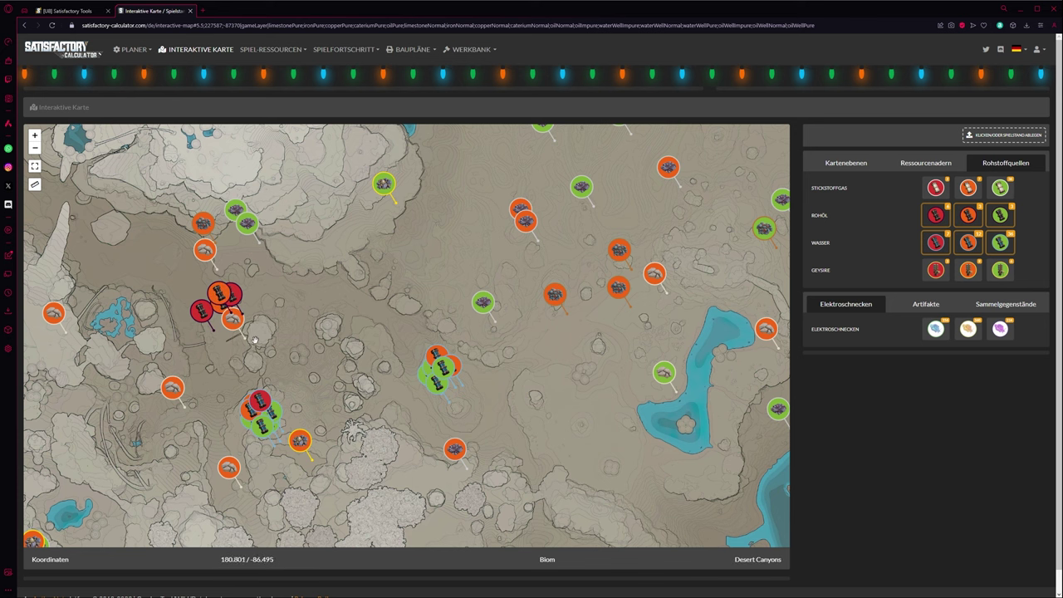
key(ctrl+Tab)
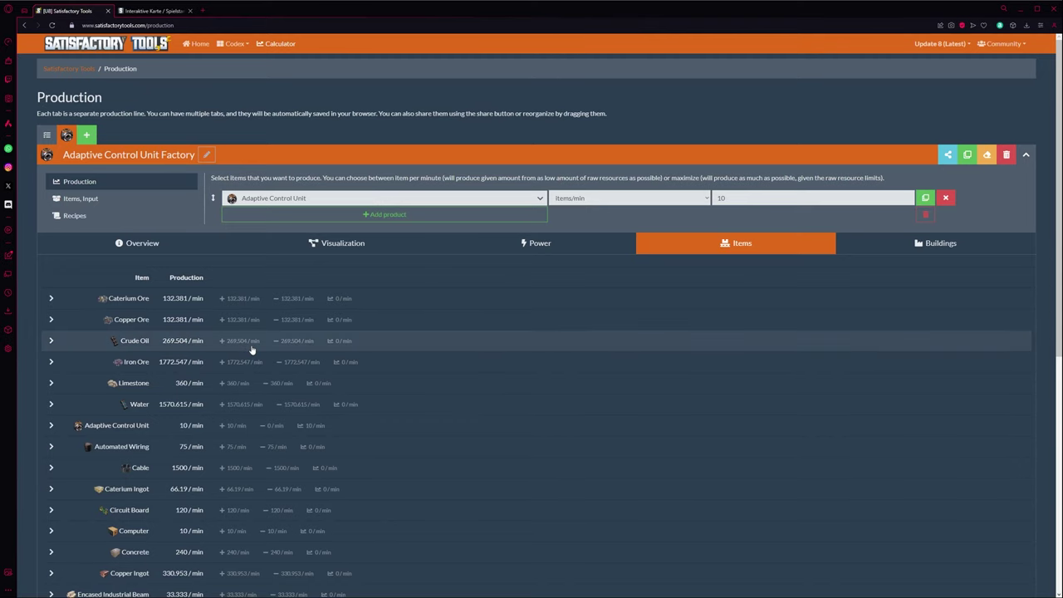
scroll(252, 350, down, 2)
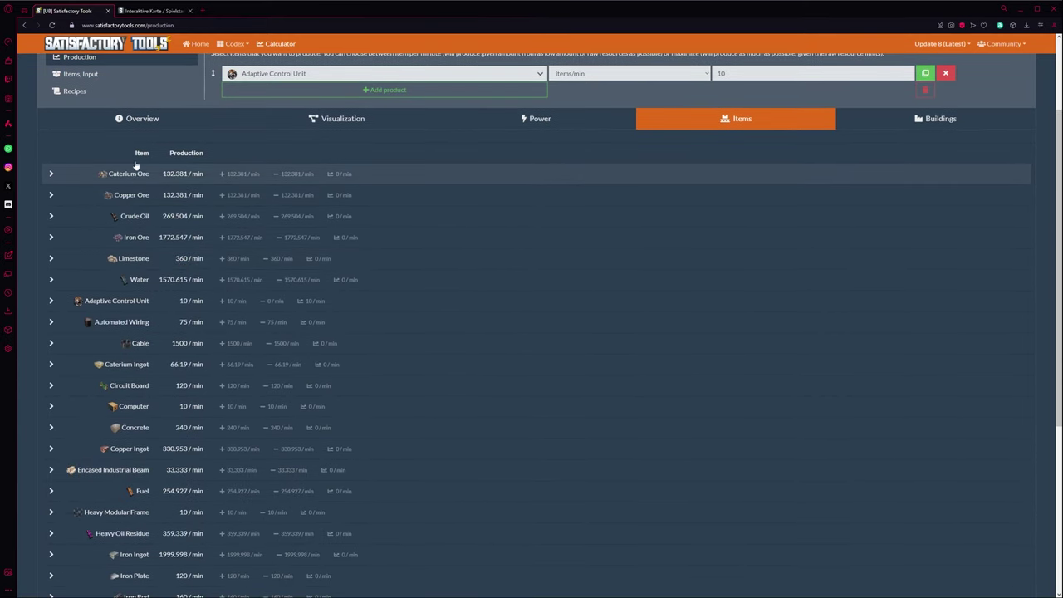
click(154, 12)
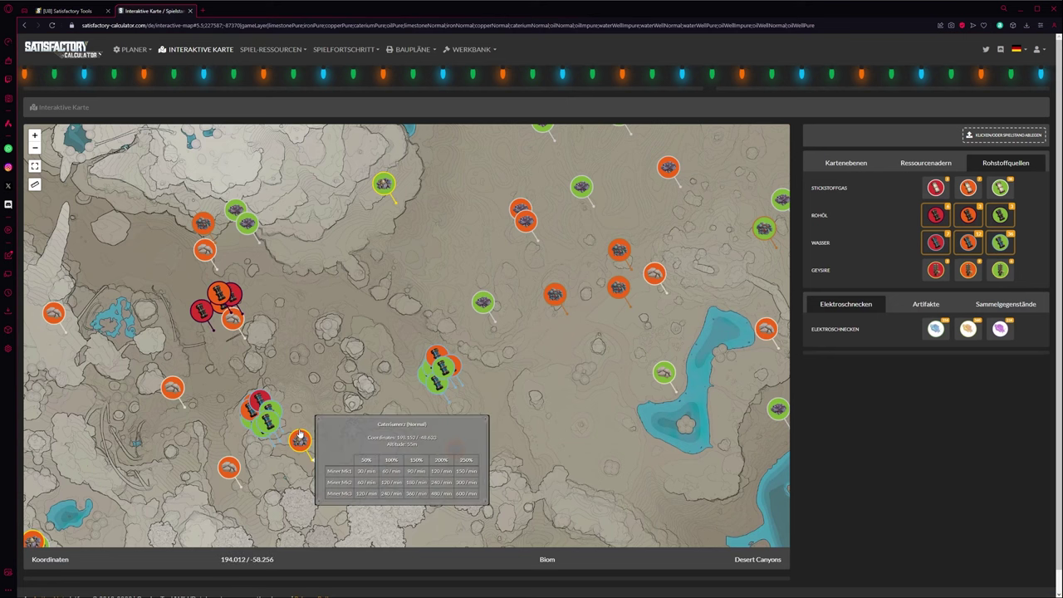
key(ctrl+Tab)
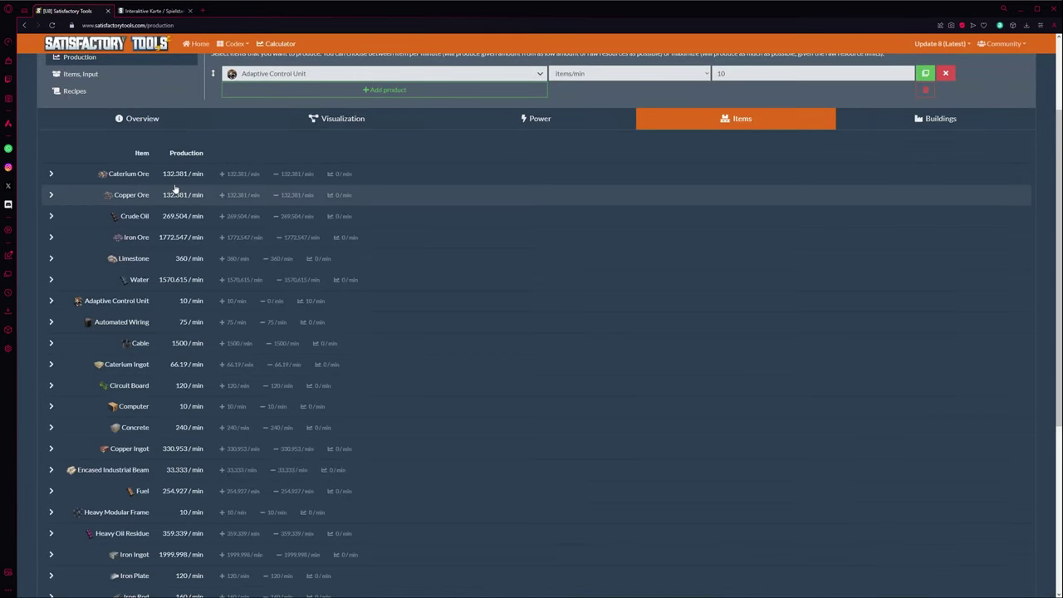
key(ctrl+Tab)
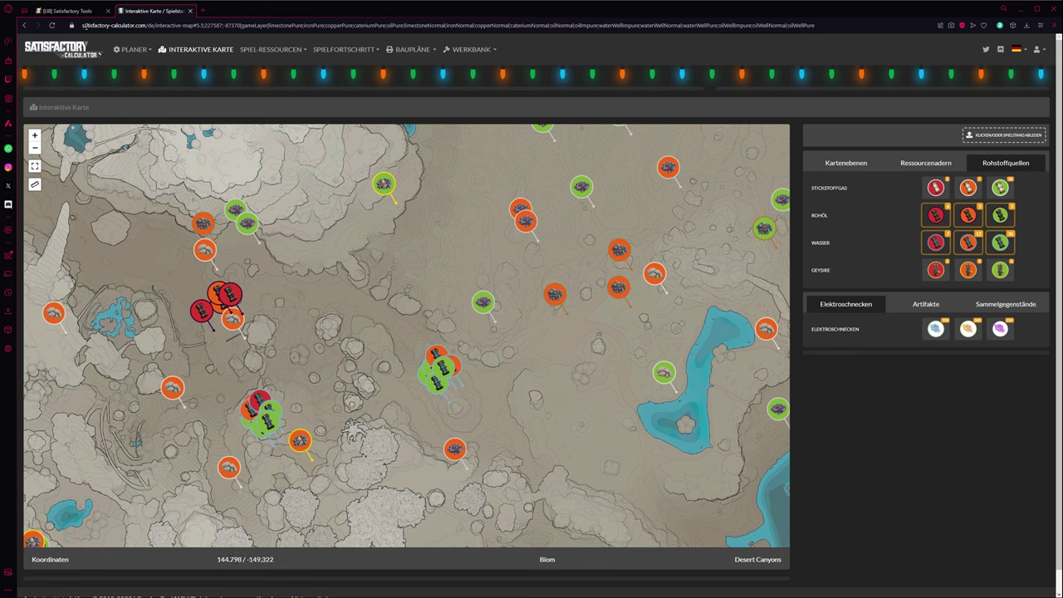
Check the Crude Oil demand in Satisfactory Tools against the Rohöl wells in the Desert Canyons on the interactive map
click(74, 11)
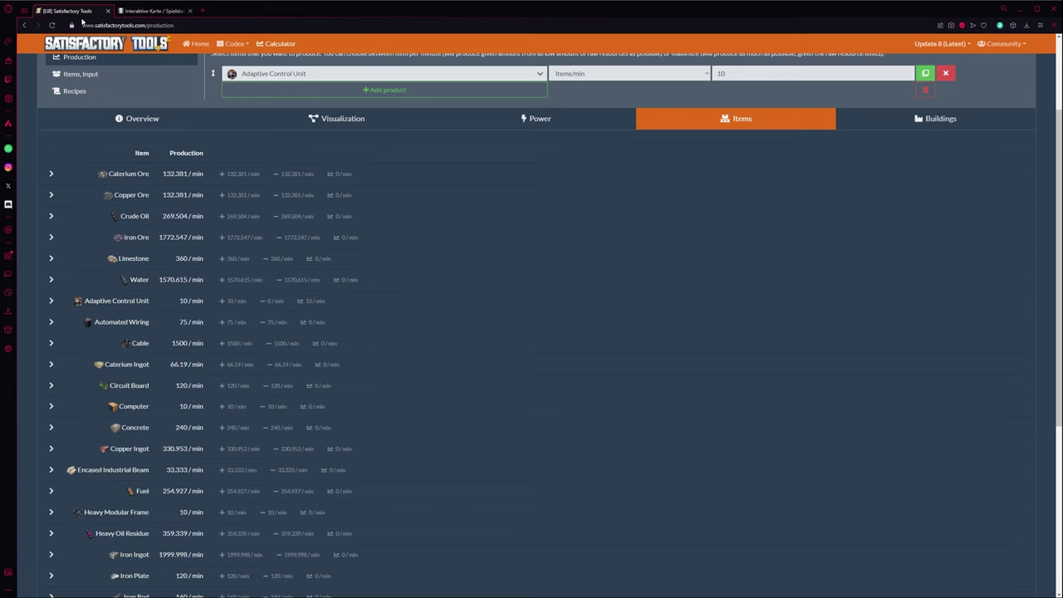
click(172, 10)
mouse_move(220, 291)
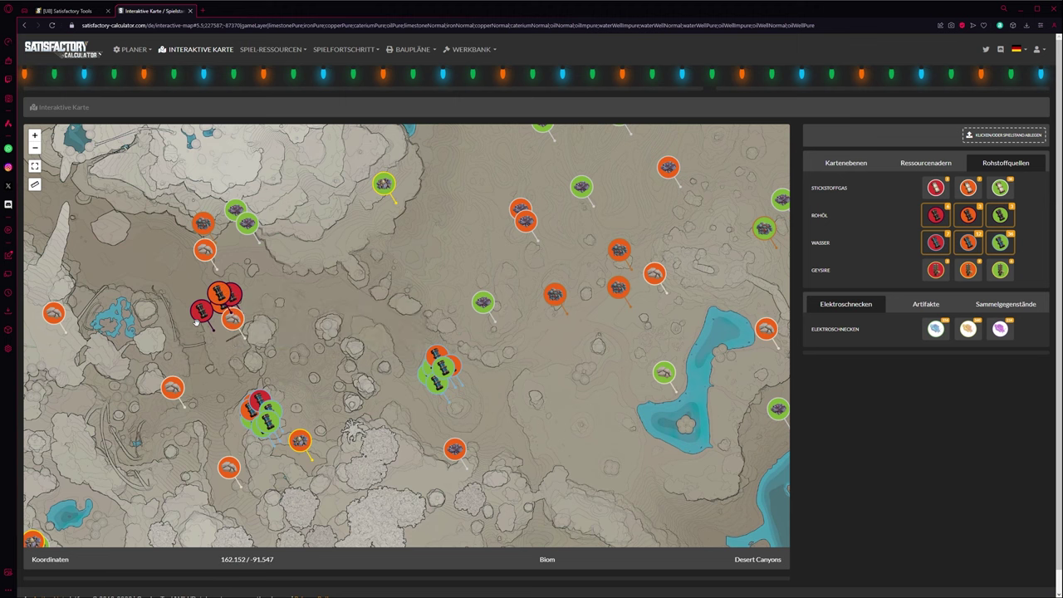
key(ctrl+Tab)
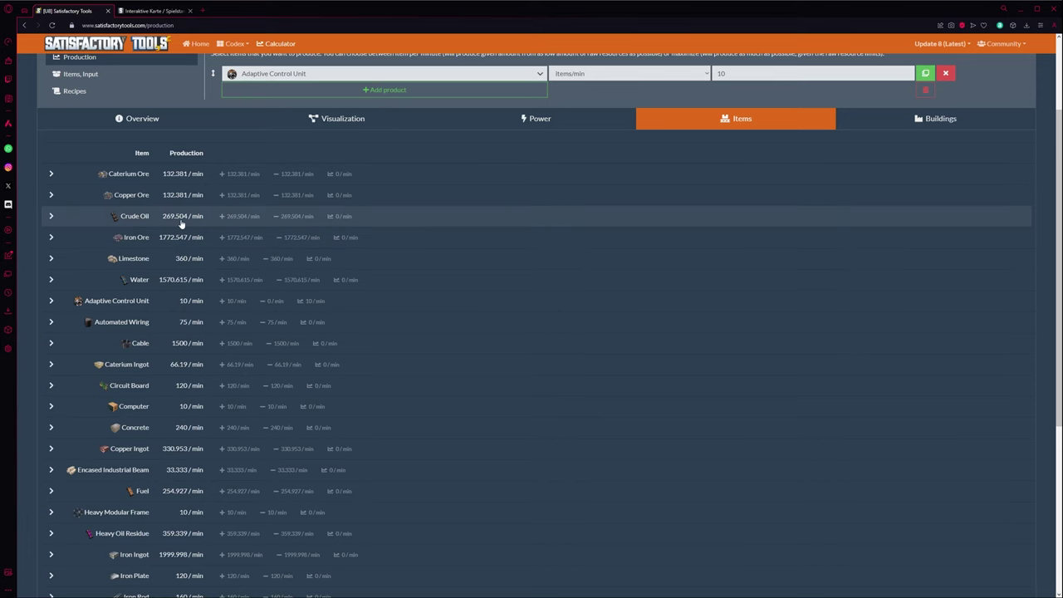
click(166, 11)
mouse_move(223, 306)
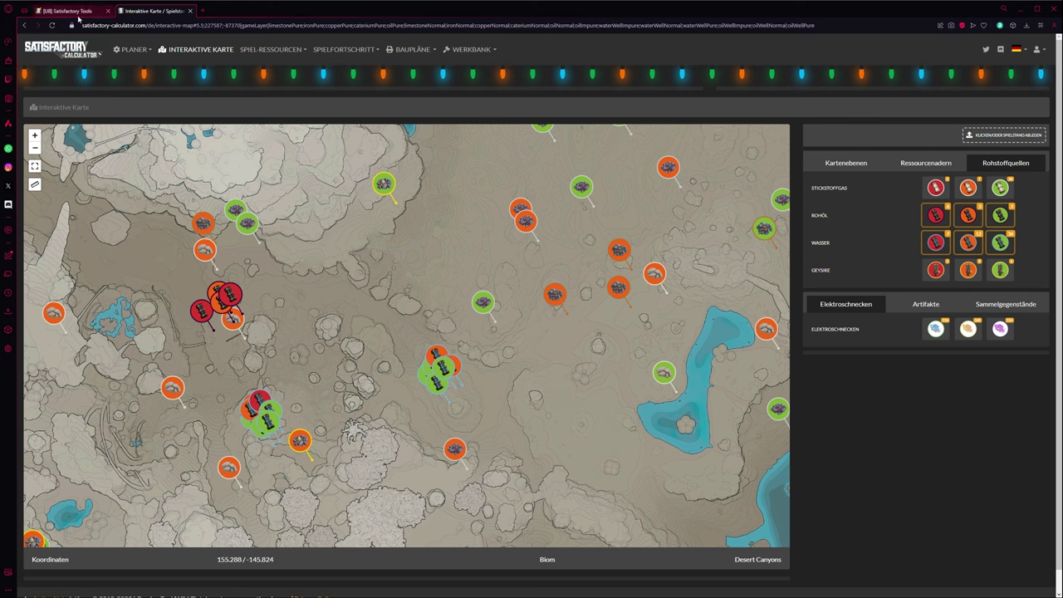
Compare the Iron Ore demand in Satisfactory Tools with the pure and normal Eisenerz nodes near the Dune Desert wells
click(66, 11)
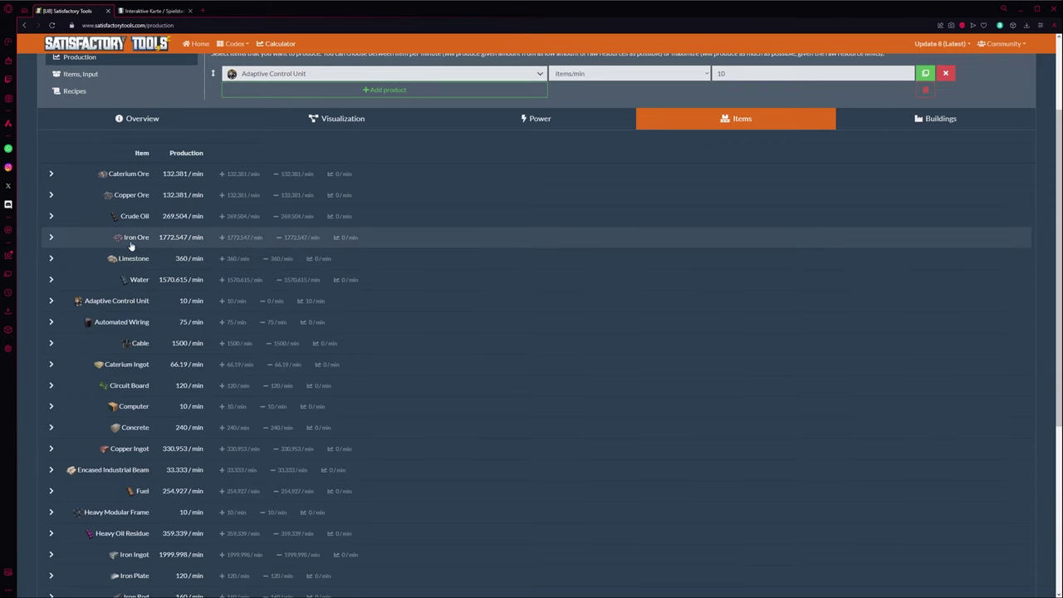
click(154, 11)
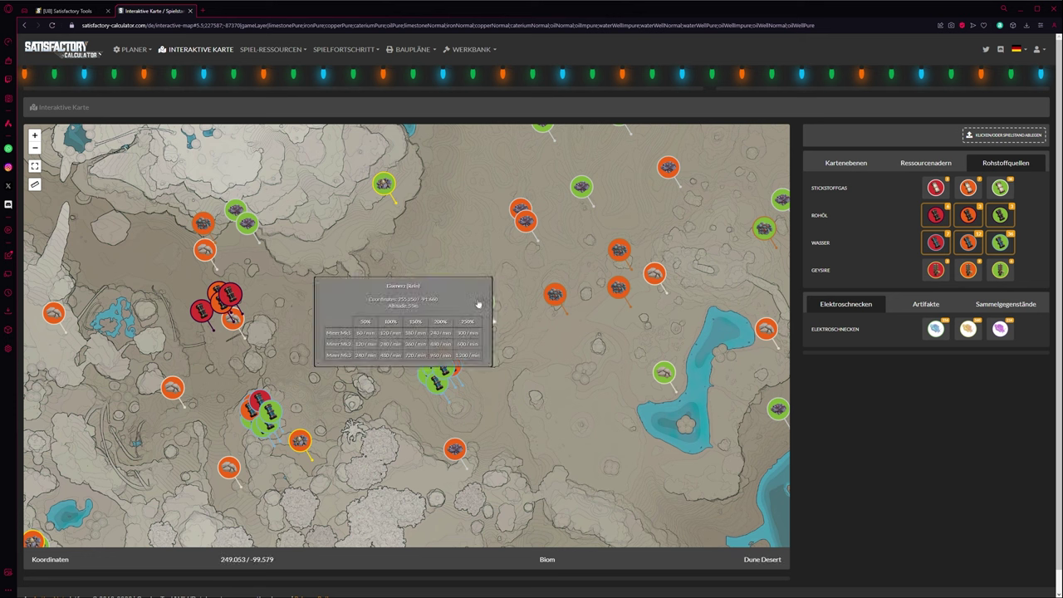
mouse_move(451, 452)
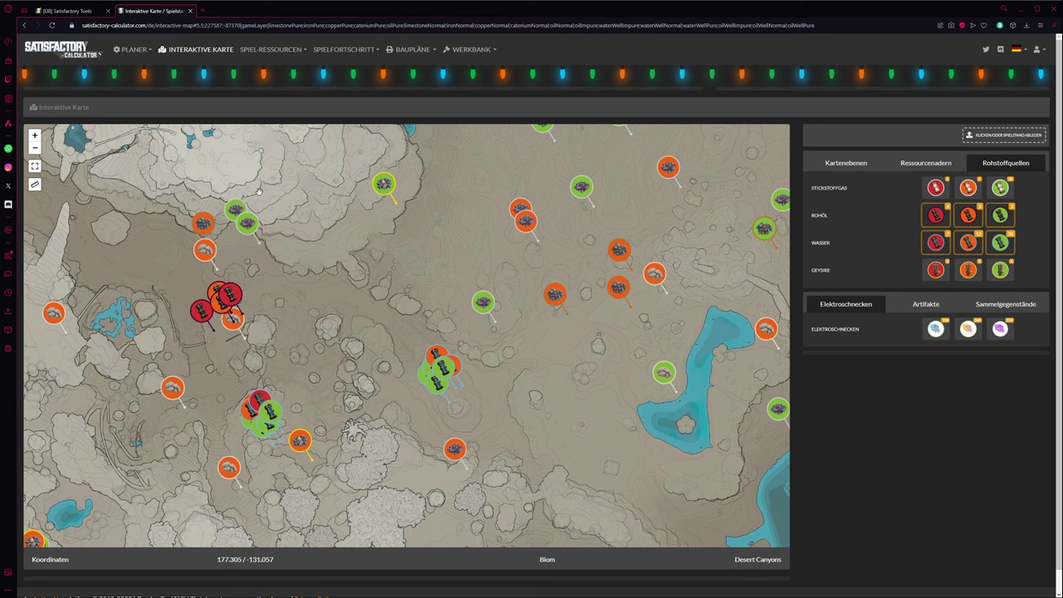
Compare the Limestone demand in Satisfactory Tools with the two normal Kalkstein nodes beside the Desert Canyons Rohöl wells
click(68, 11)
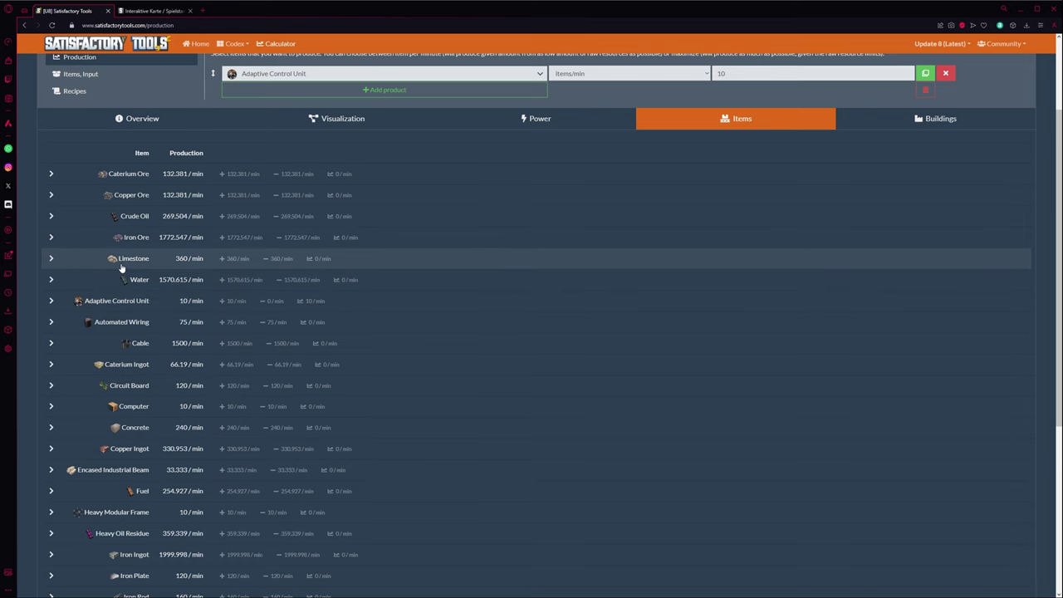
click(154, 11)
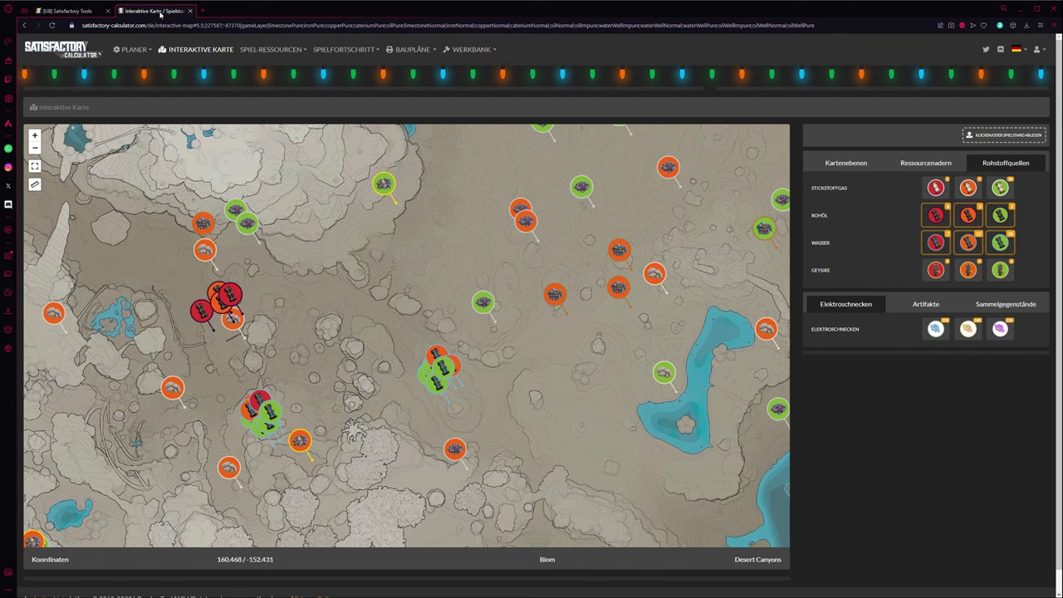
mouse_move(233, 324)
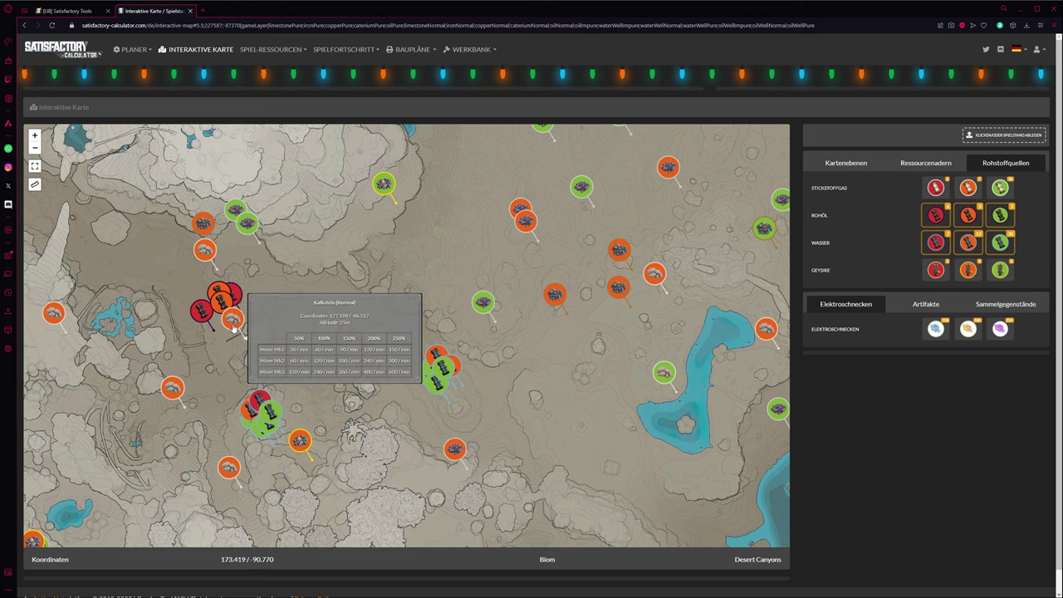
mouse_move(213, 260)
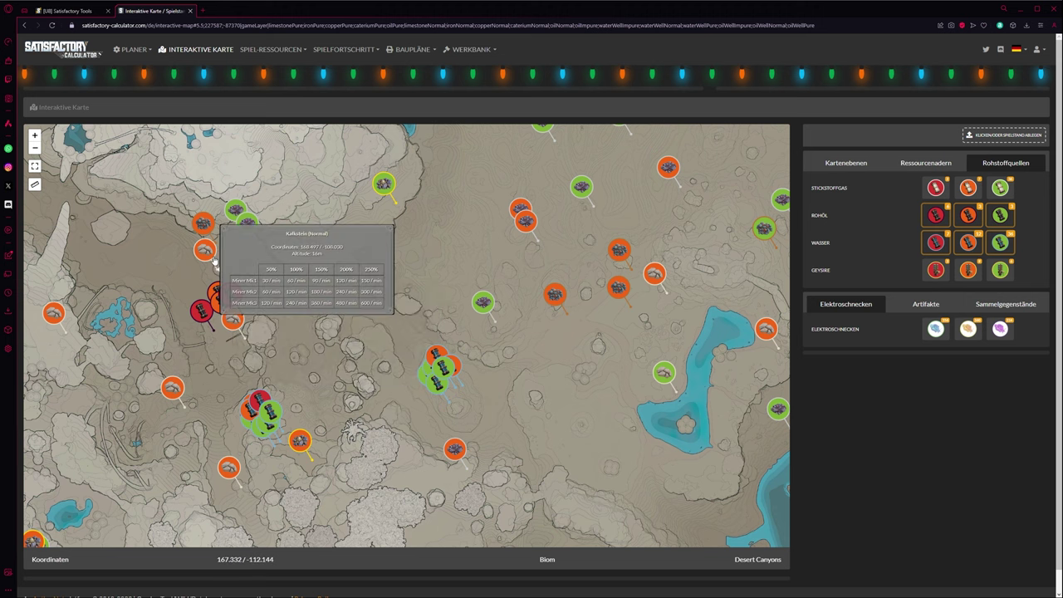
click(67, 11)
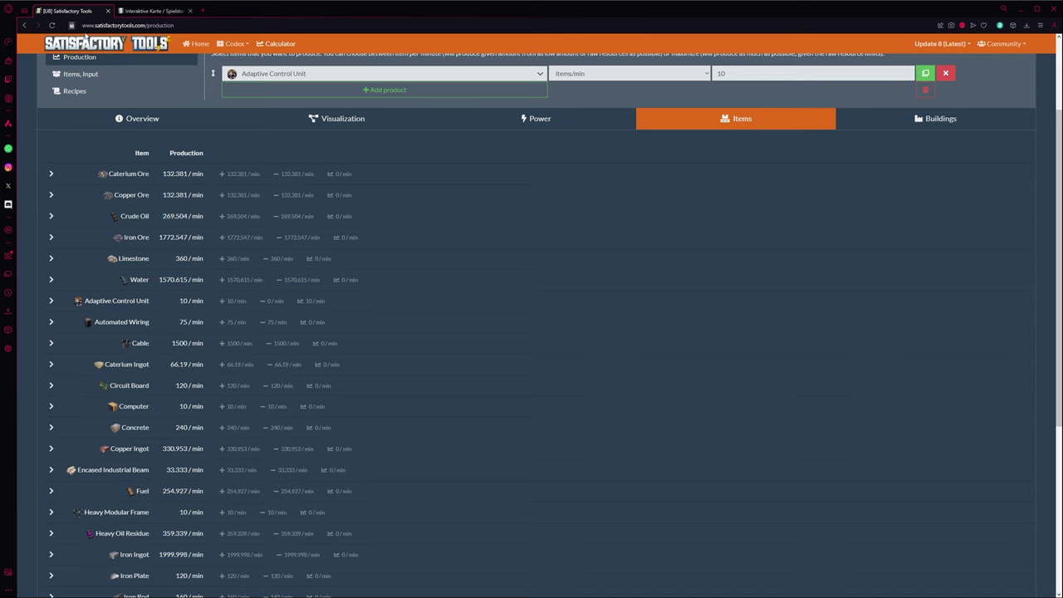
click(151, 11)
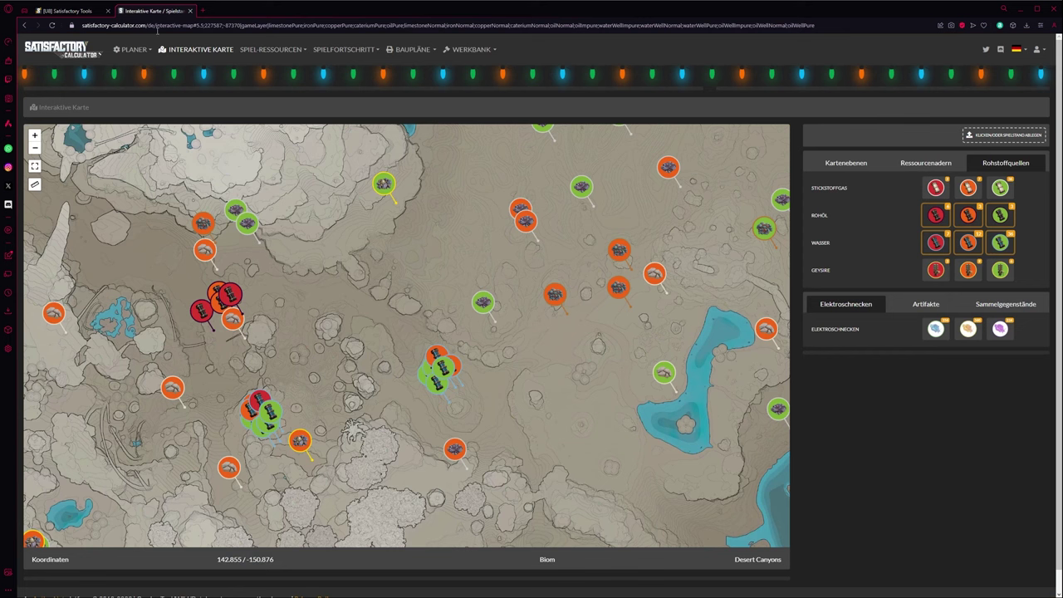
mouse_move(232, 322)
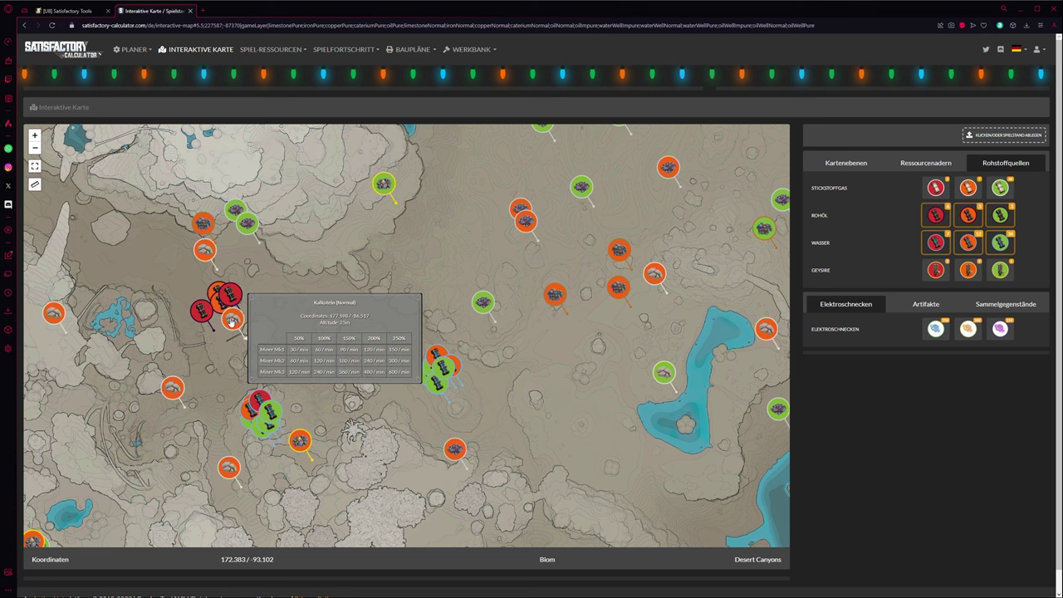
mouse_move(204, 251)
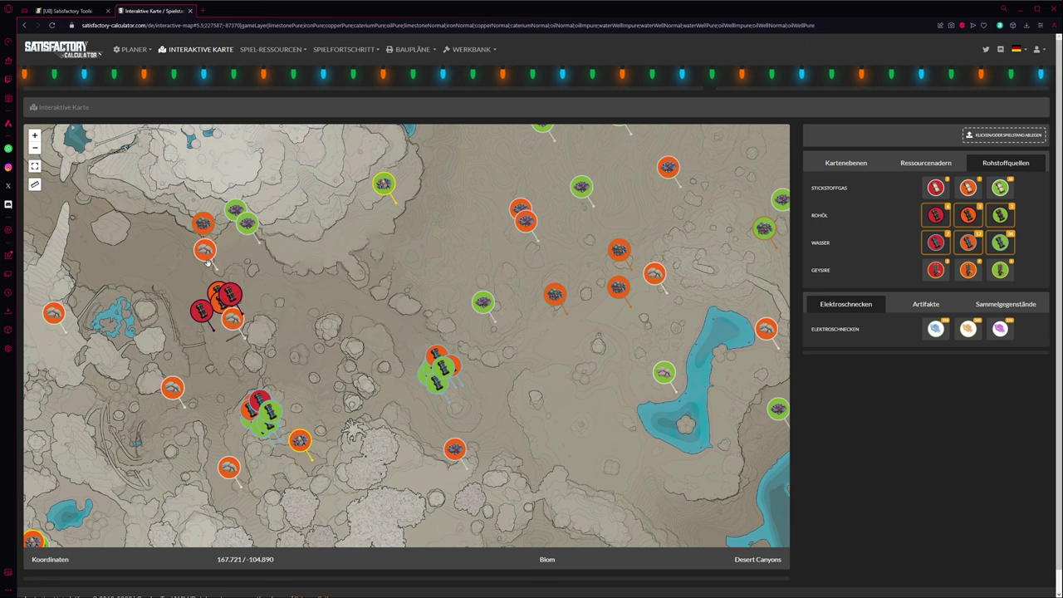
mouse_move(238, 297)
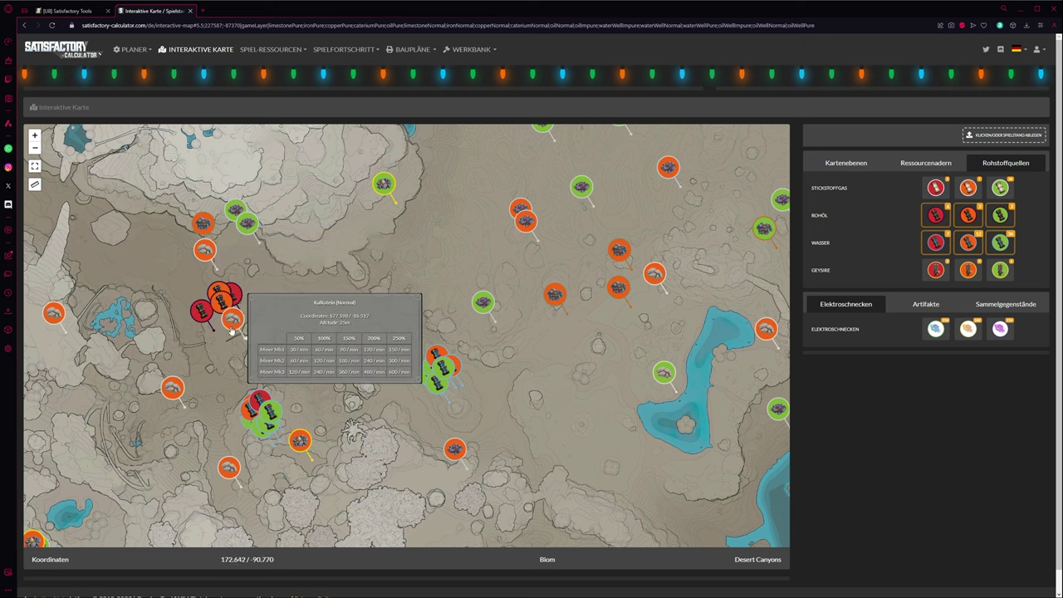
Review the raw material demands in Satisfactory Tools once more against the chosen map area and return to the item list
click(67, 11)
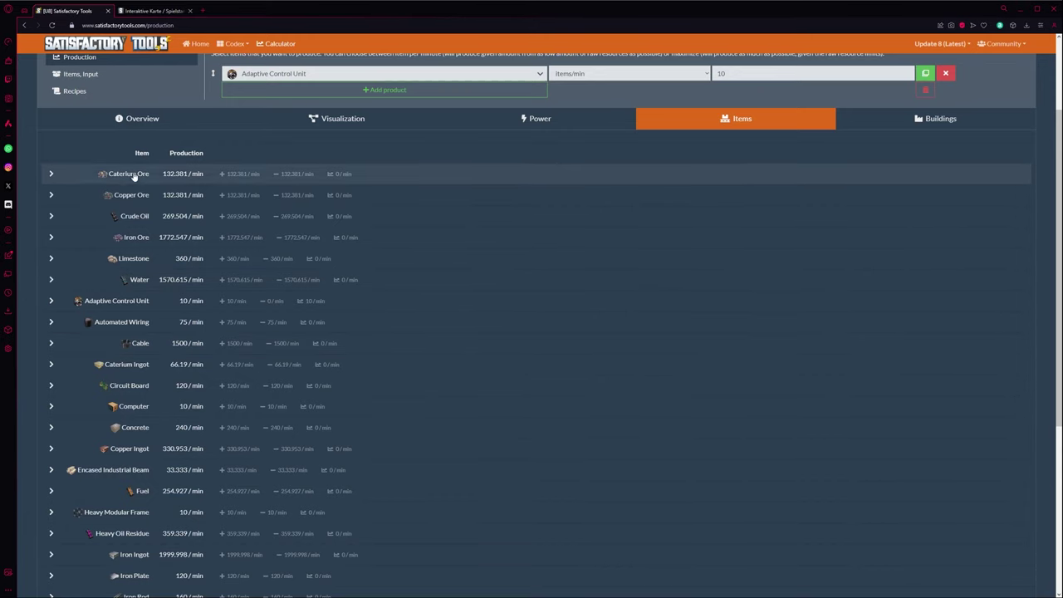
click(154, 11)
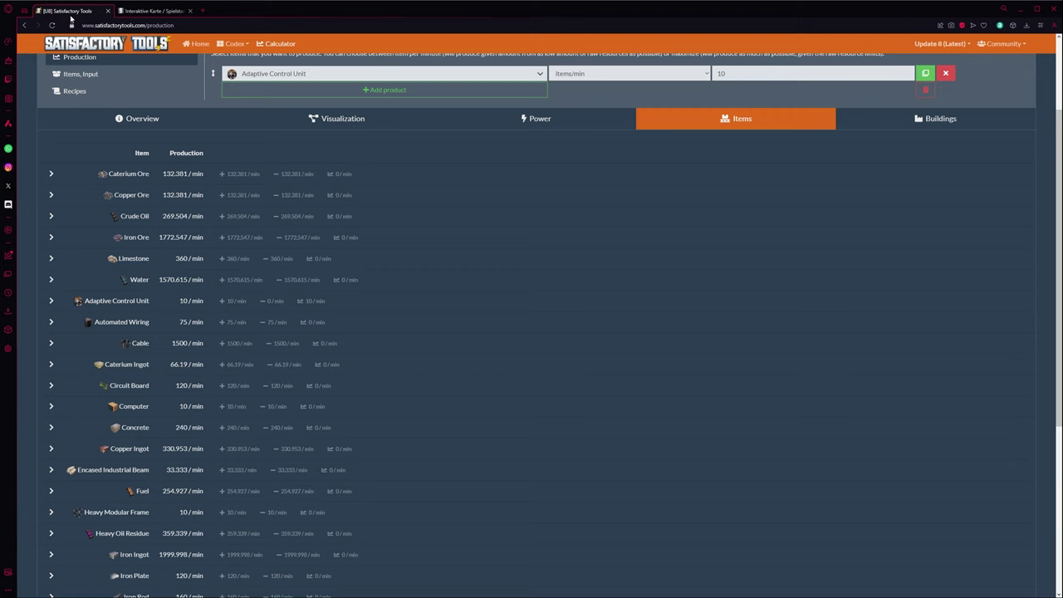
click(67, 11)
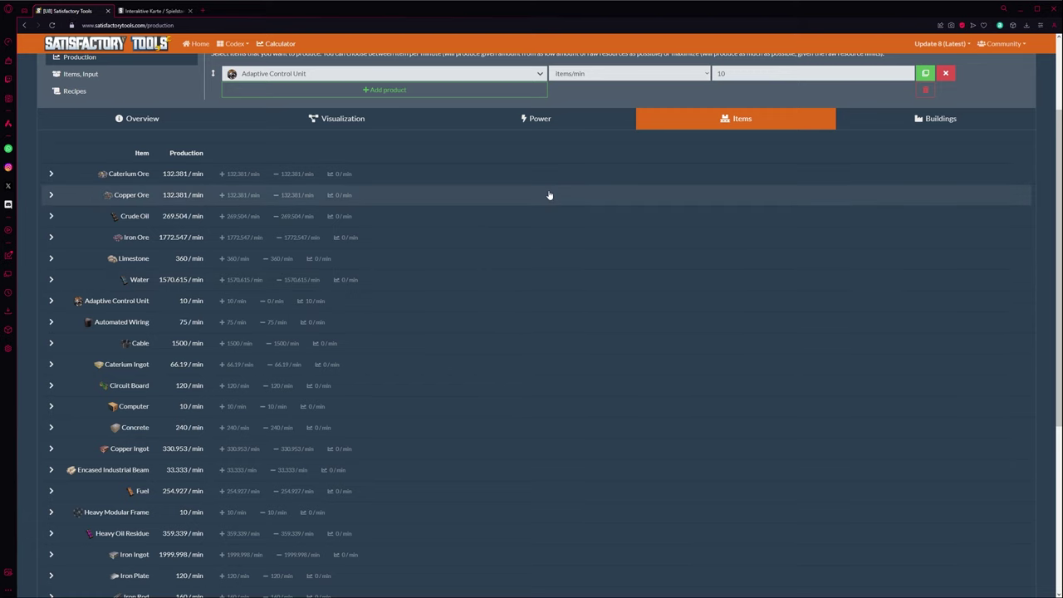
Show the buildings required for the Adaptive Control Unit Factory and copy the cost rows from Assembler to Refinery
click(947, 120)
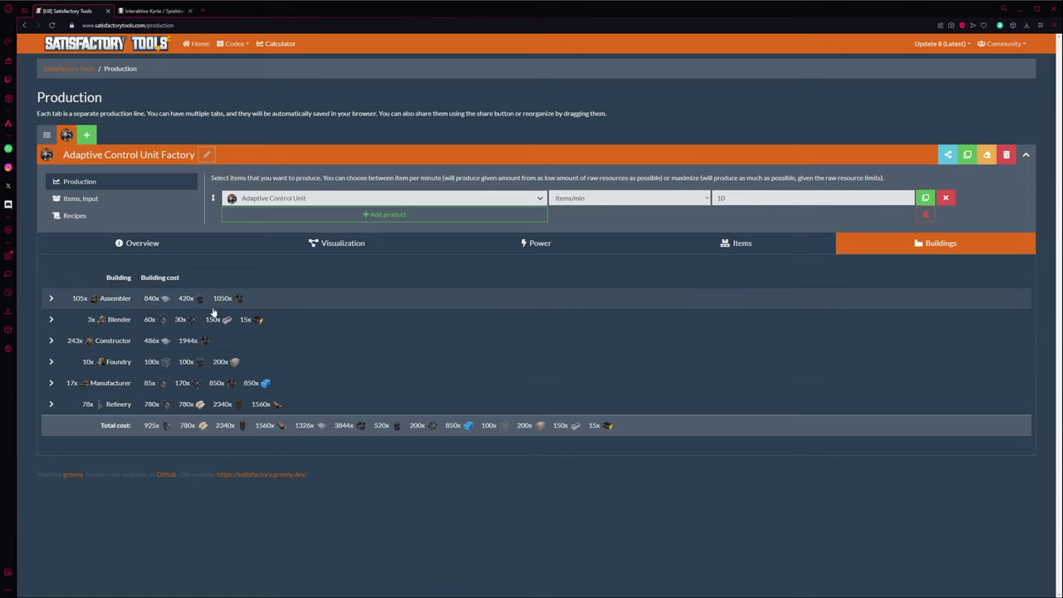
drag(67, 300, 323, 404)
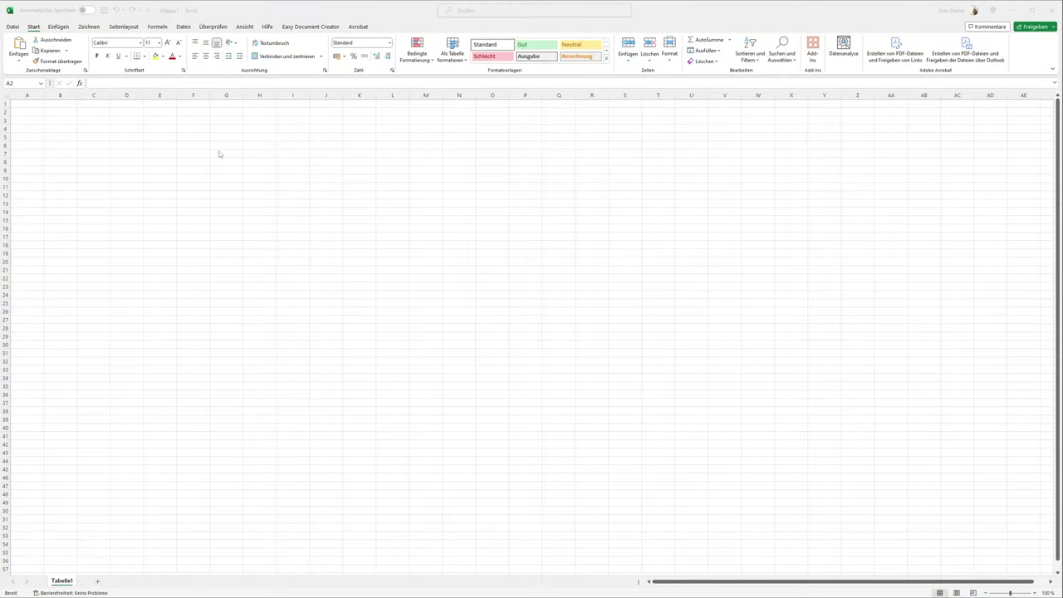
Switch to Excel, try pasting the copied building rows at A1 of the empty worksheet, and undo the paste
mouse_move(34, 103)
mouse_down()
mouse_move(64, 133)
mouse_move(35, 121)
mouse_up()
key(ctrl+z)
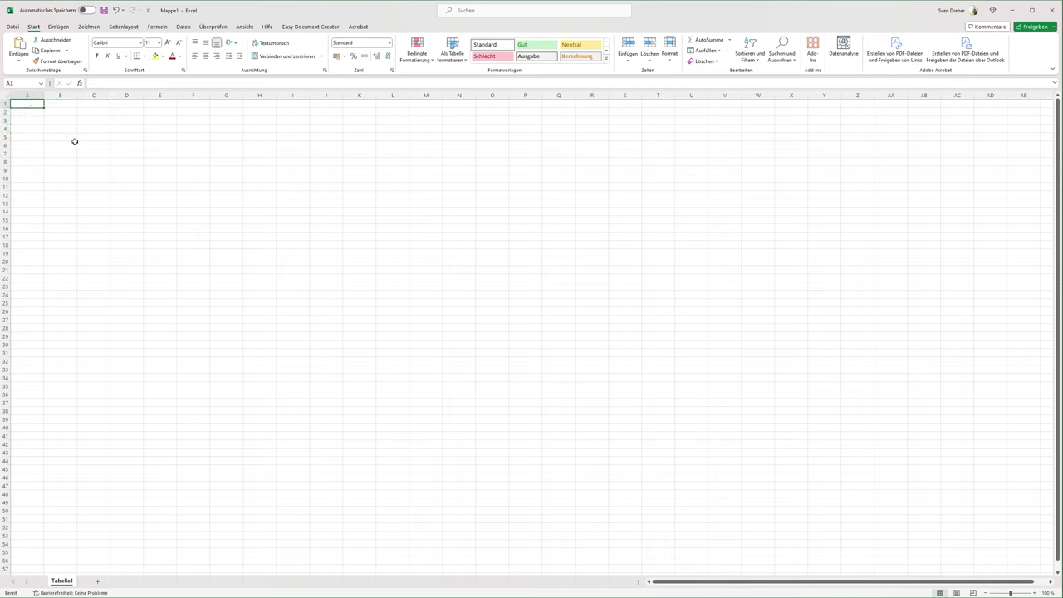
key(ctrl+v)
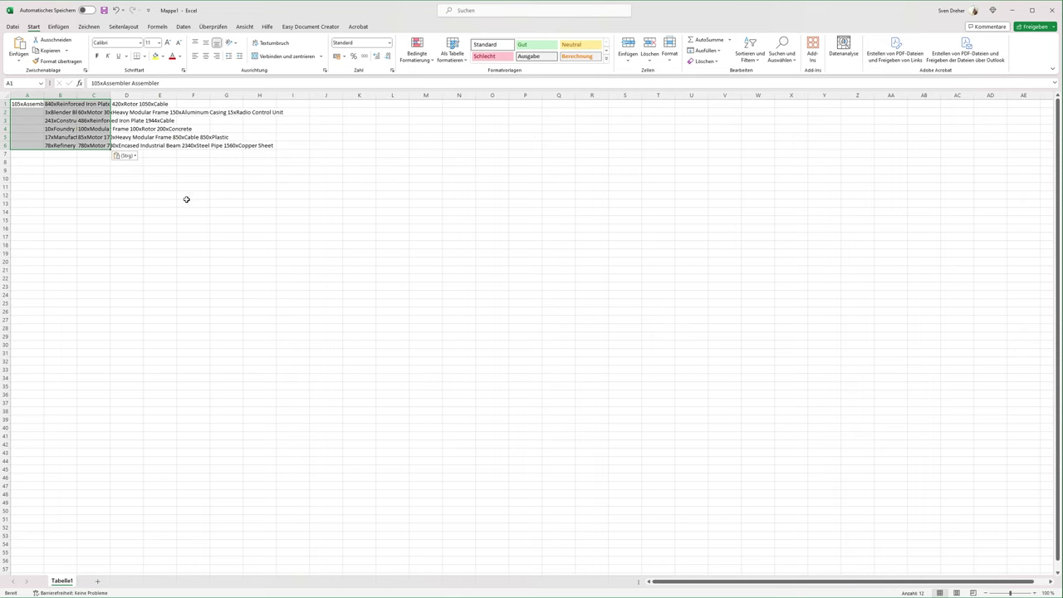
click(80, 202)
click(29, 105)
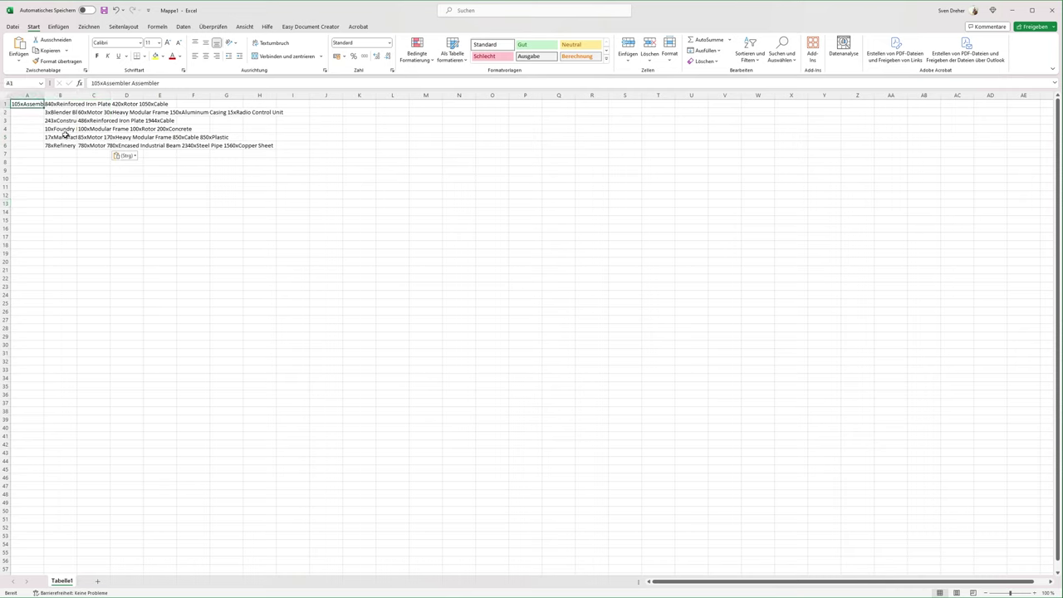
double_click(148, 84)
key(ctrl+c)
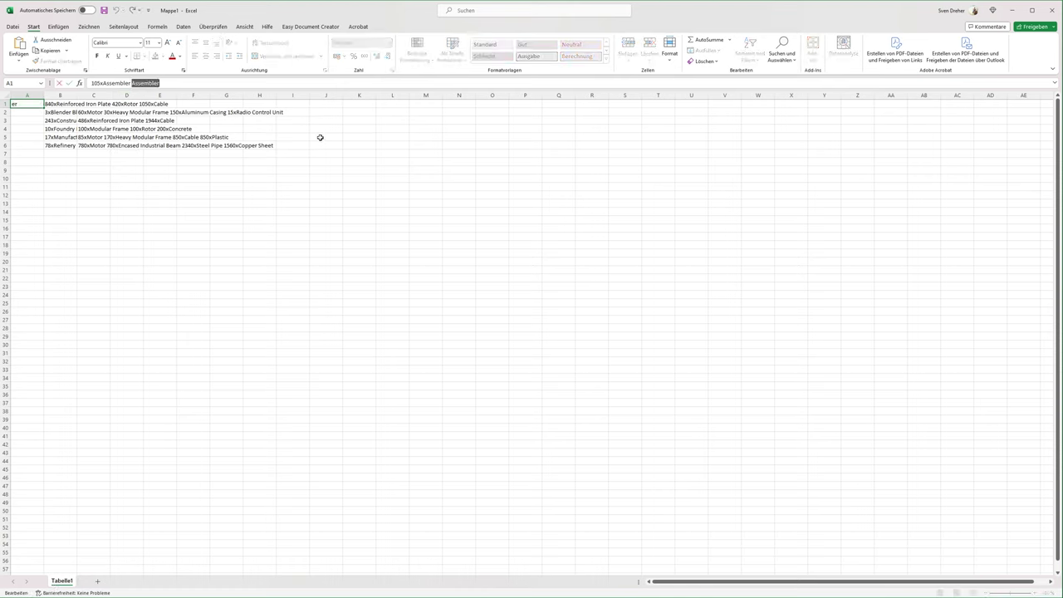
key(Escape)
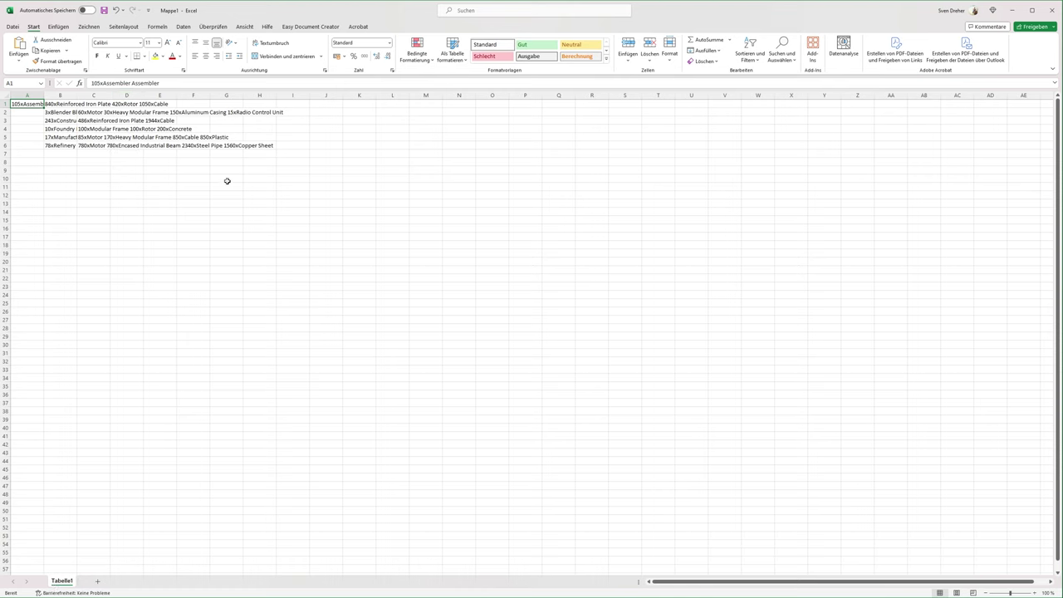
key(ctrl+z)
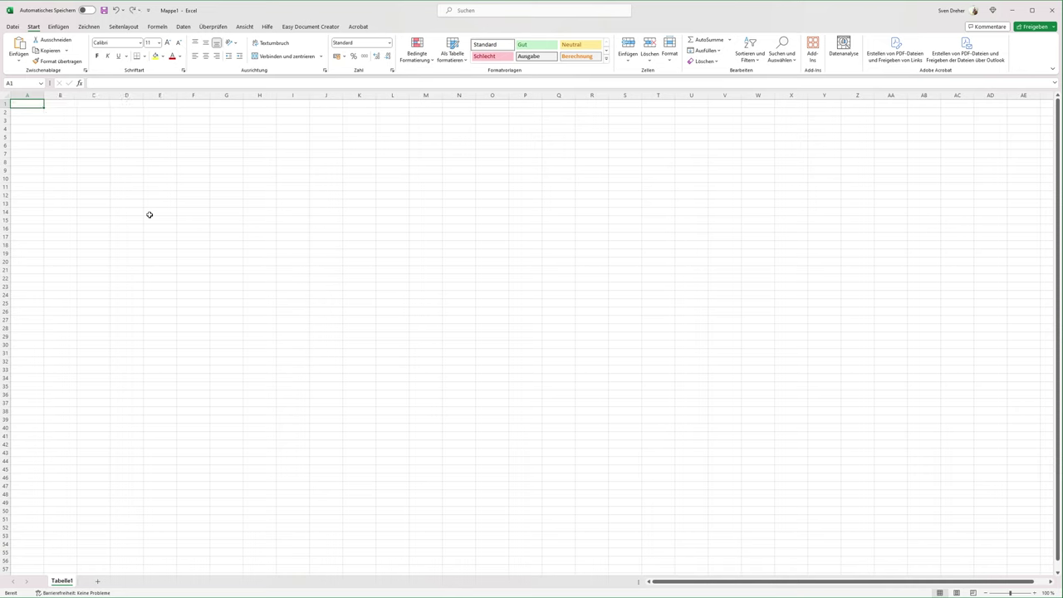
key(ctrl+z)
key(ctrl+z)
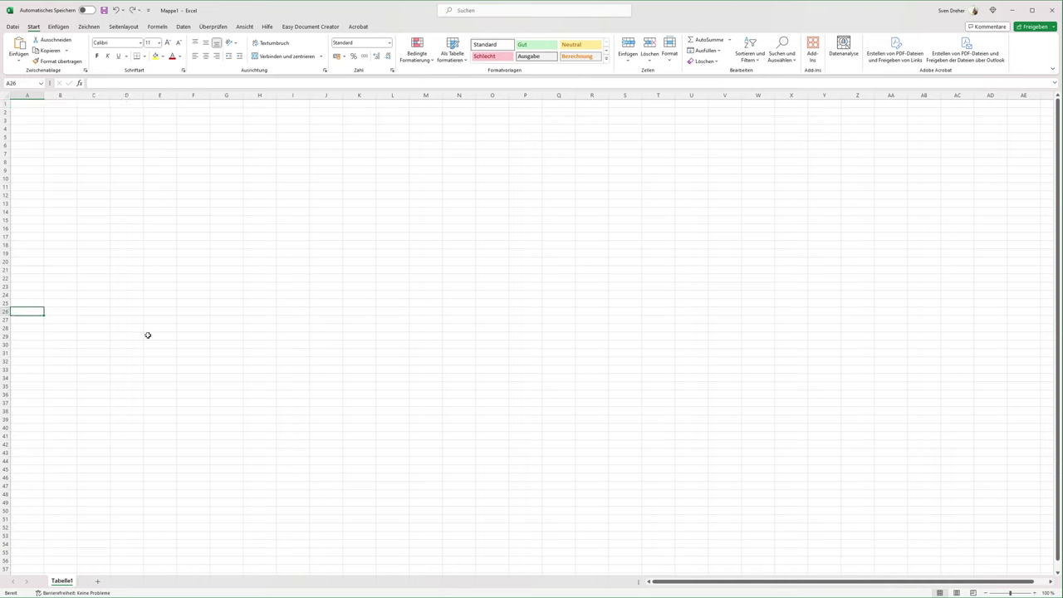
Paste the copied building rows from the clipboard history into the worksheet at A26
key(ctrl+v)
key(ctrl+z)
key(super+v)
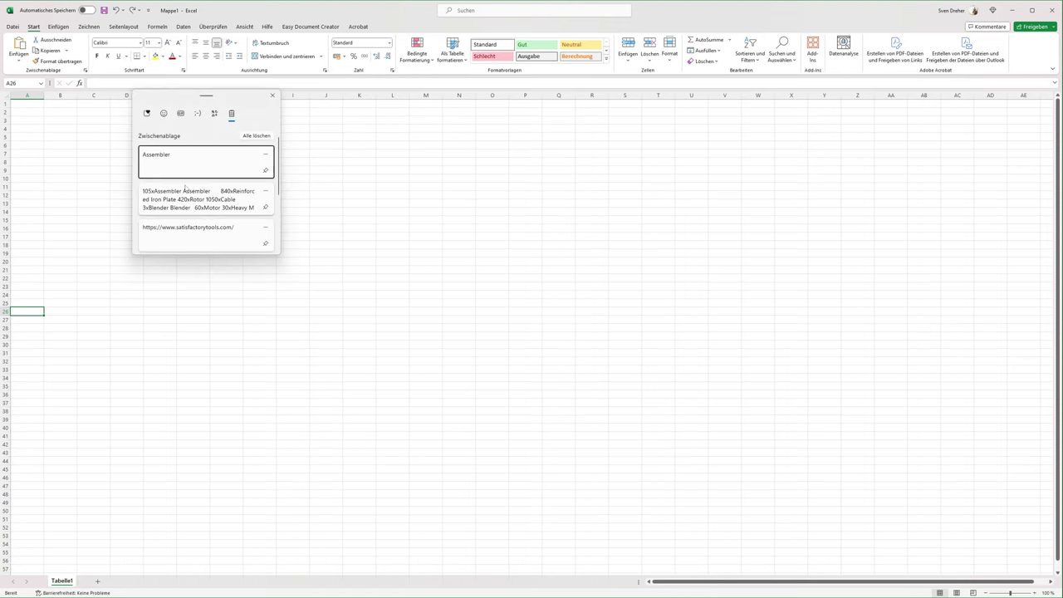
click(201, 198)
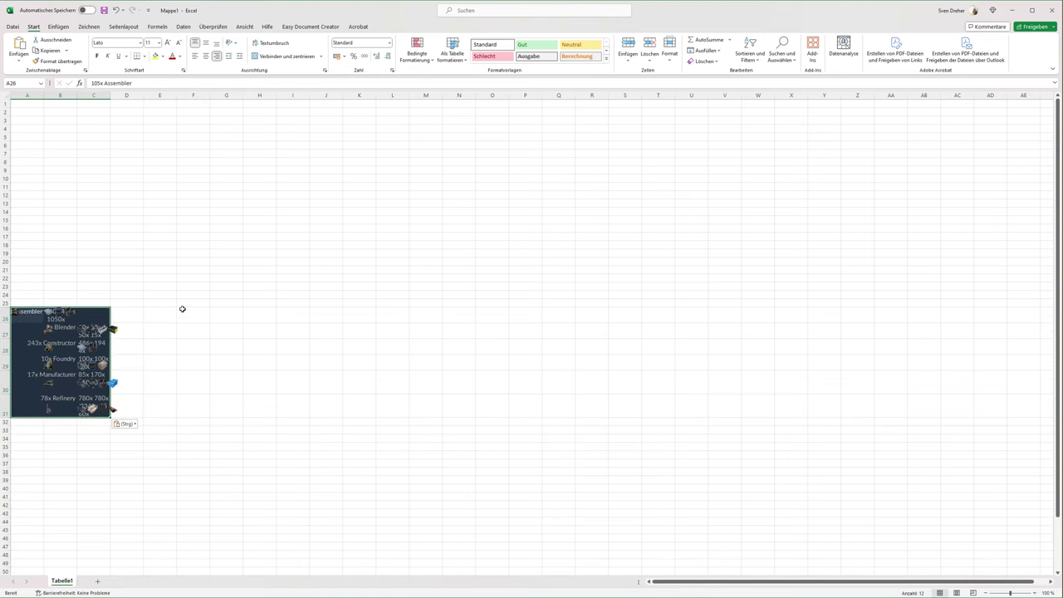
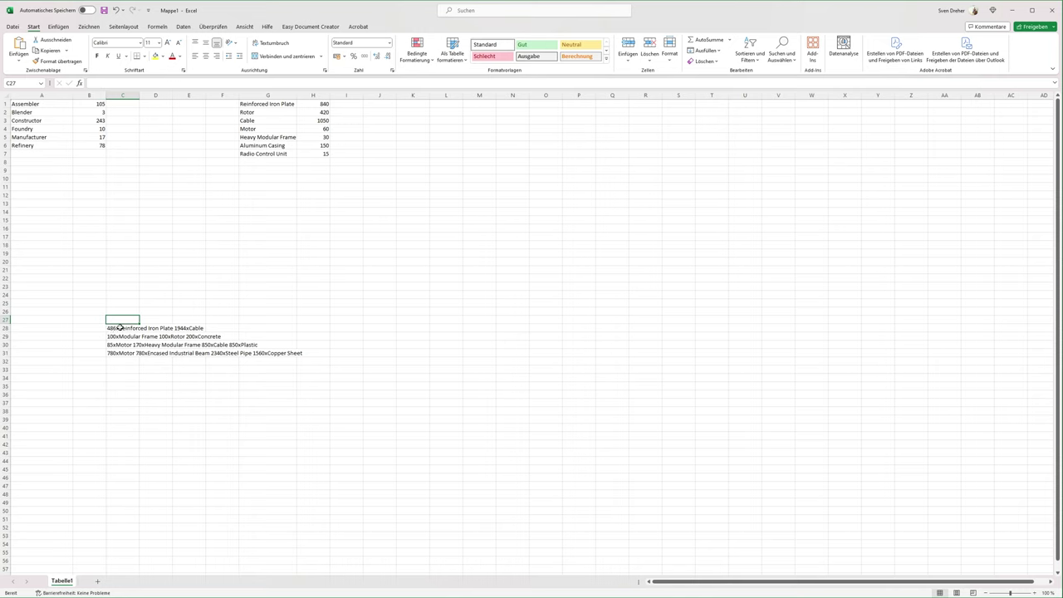
Open the Windows calculator over the worksheet and add the Reinforced Iron Plate amounts 840 and 486
click(109, 329)
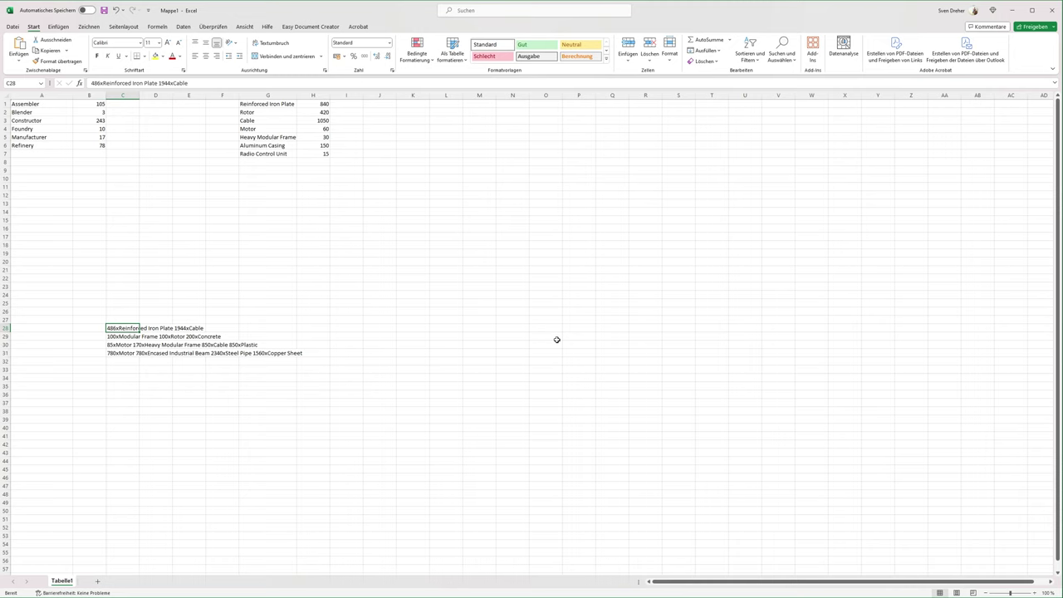
key(super)
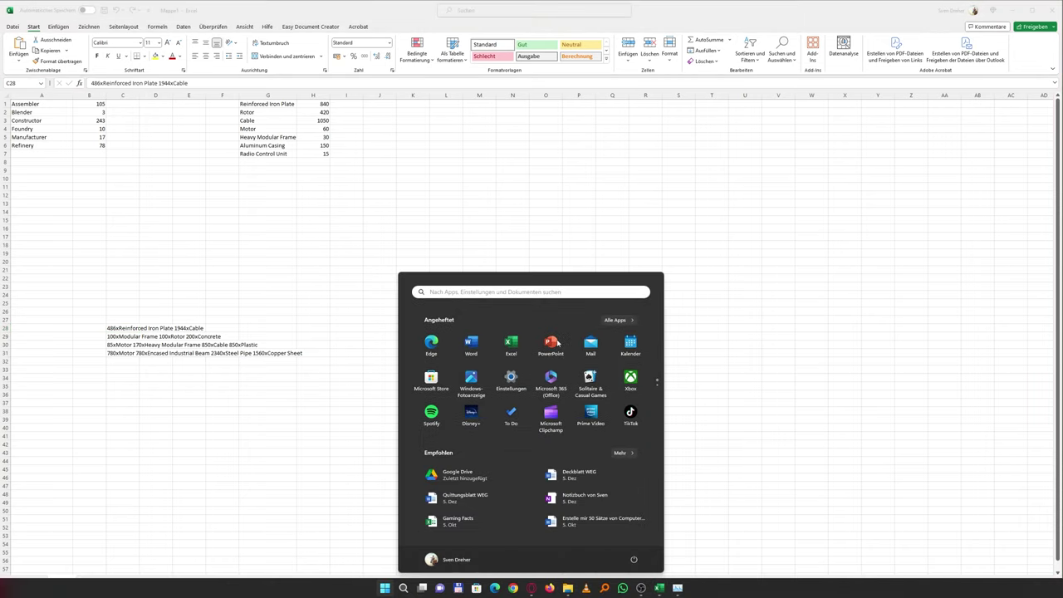
text(calc)
key(Return)
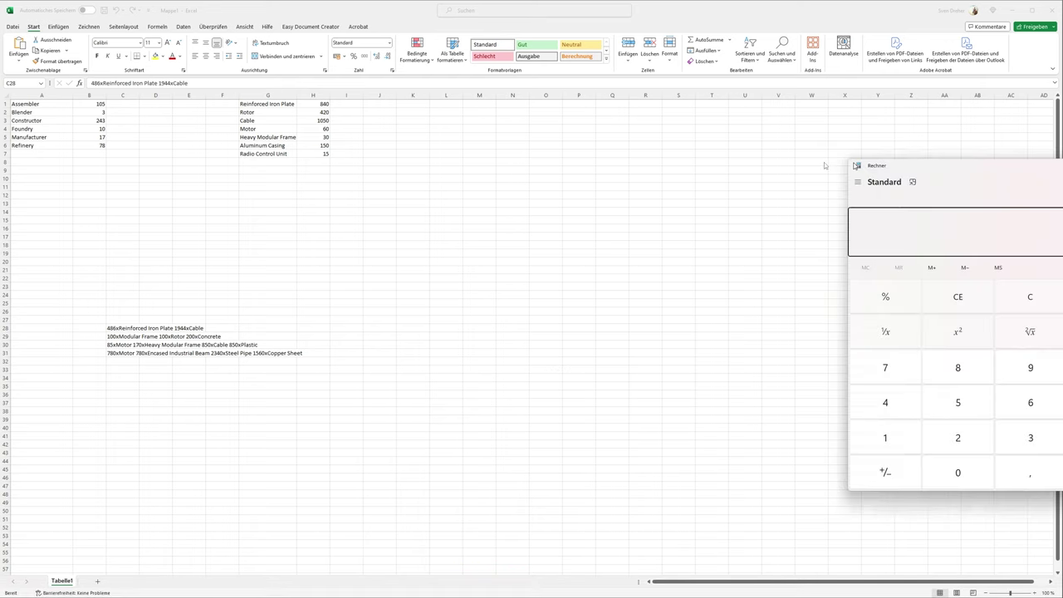
drag(1053, 161, 629, 142)
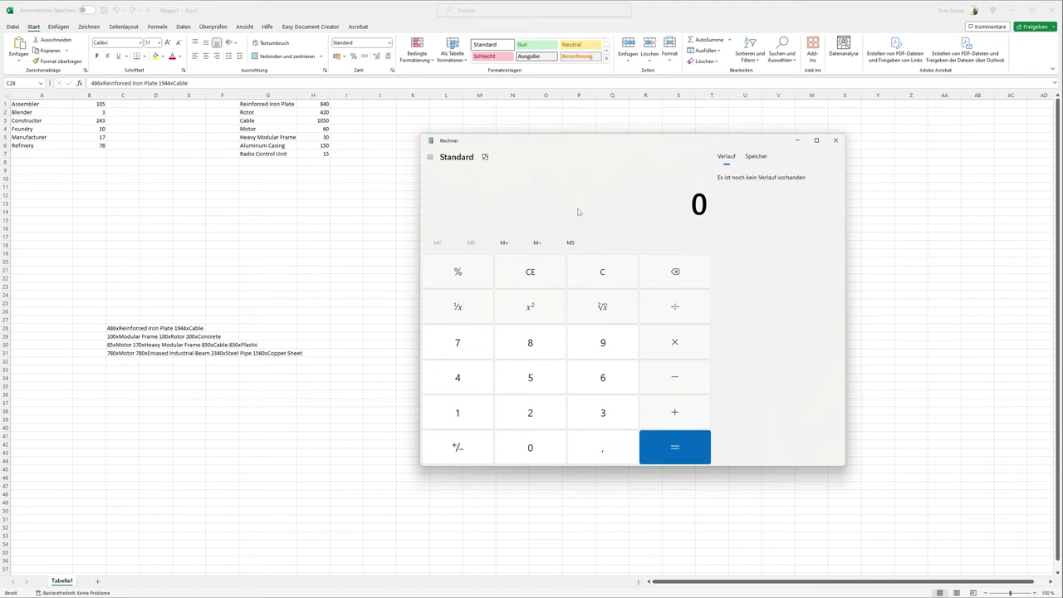
text(840+)
text(486)
key(Return)
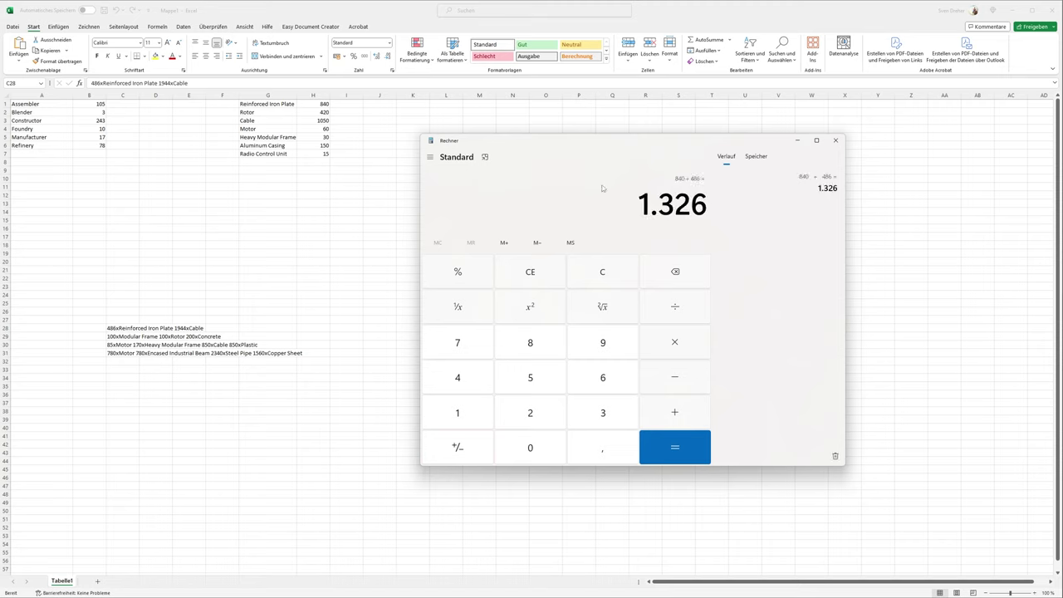
Switch back to Excel and set the Reinforced Iron Plate total in H1 to 1326
key(alt+Tab)
click(318, 106)
text(1326)
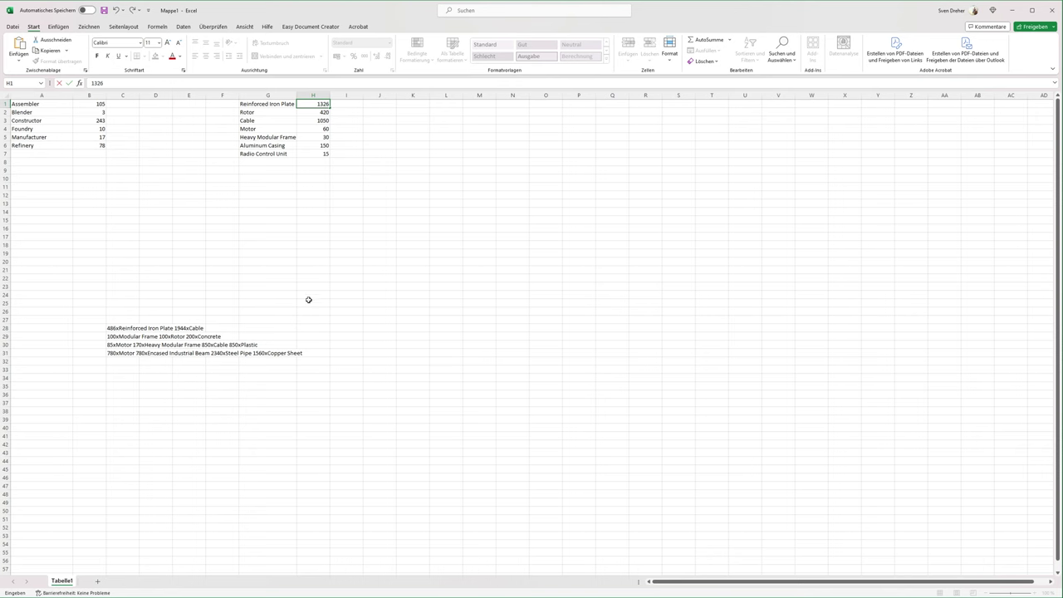
click(313, 110)
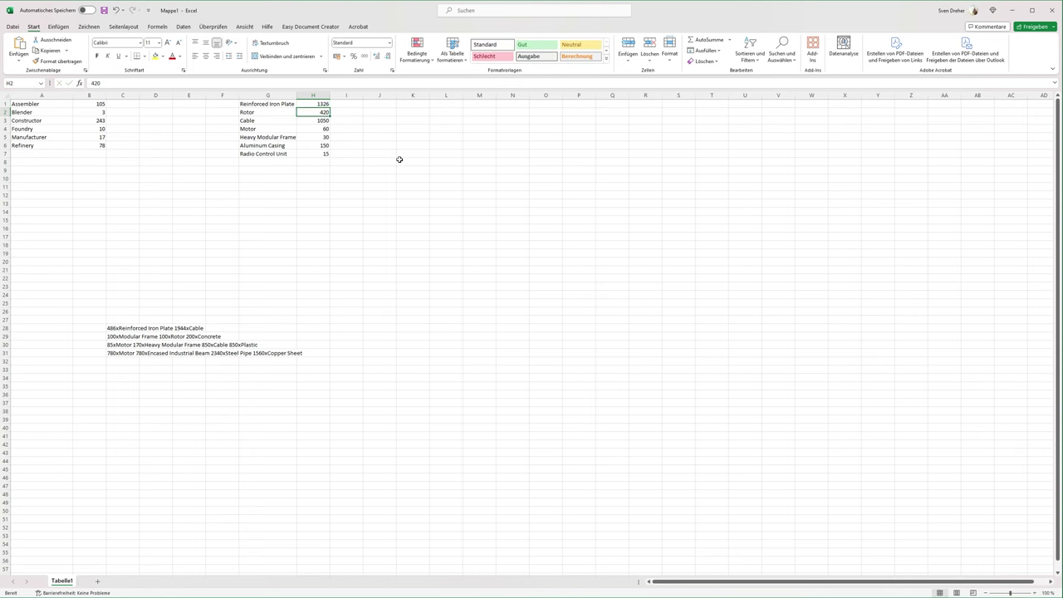
Add the Cable amounts 1050 and 1944 in the calculator and select the Cable total in H3 of the worksheet
key(alt+Tab)
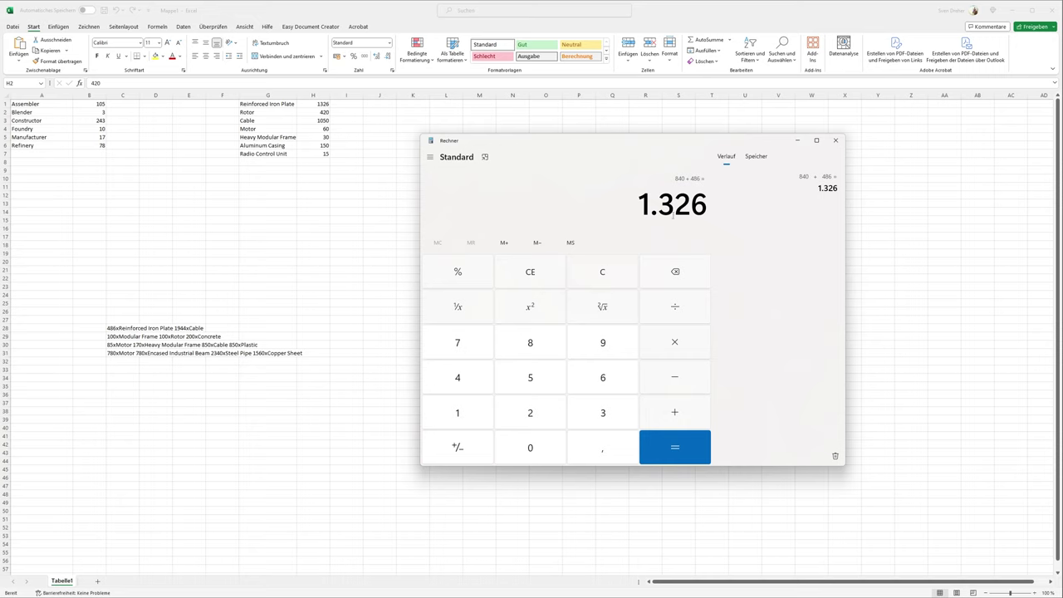
text(1050 + 1944)
key(Return)
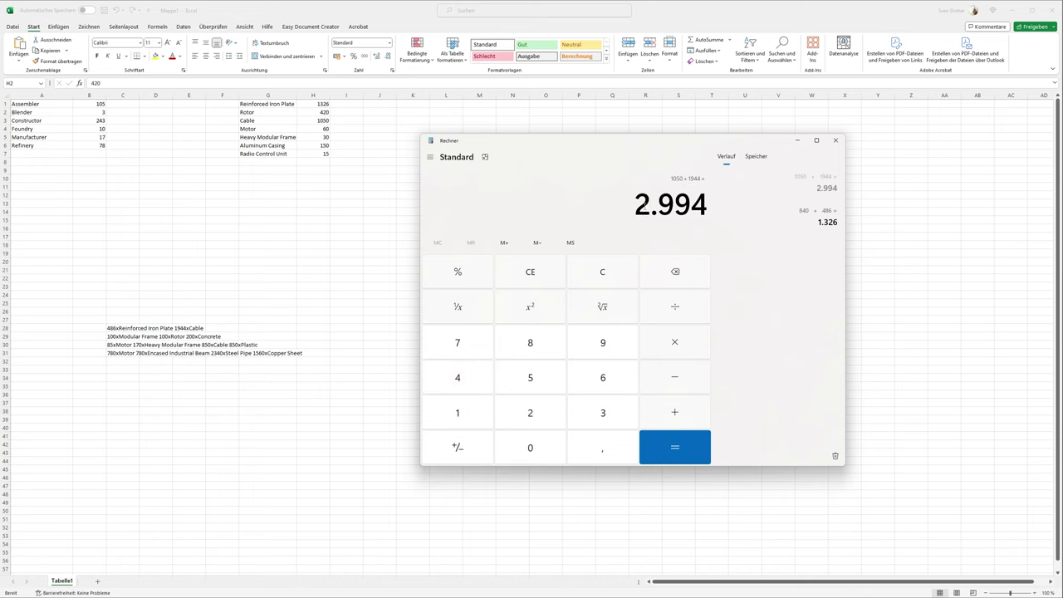
click(316, 121)
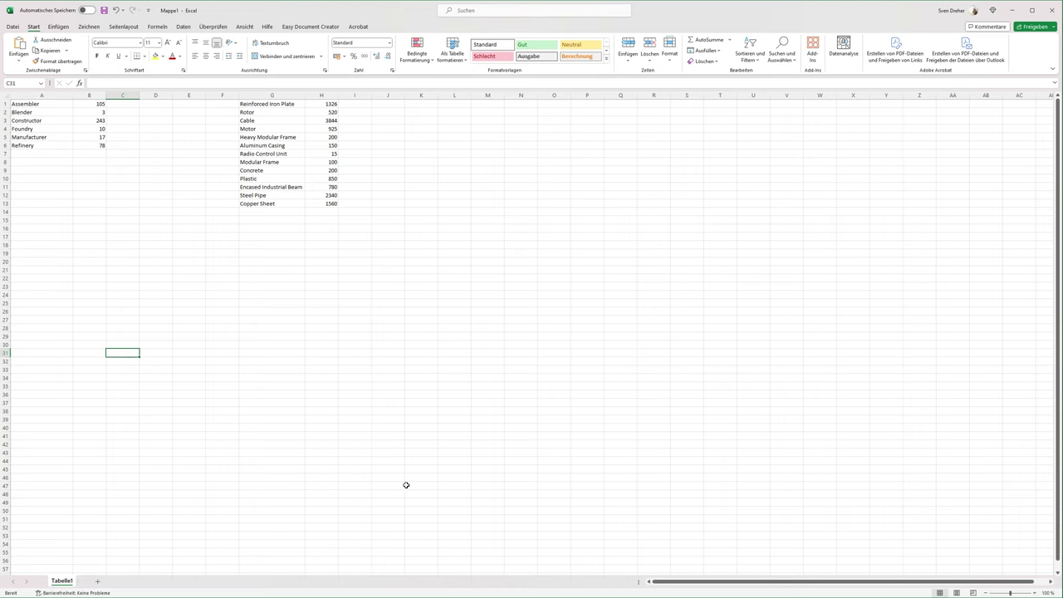
Switch to Satisfactory Tools, collapse the Assembler breakdown and compare the Total cost row with the material totals in the Mappe1 worksheet
mouse_move(499, 595)
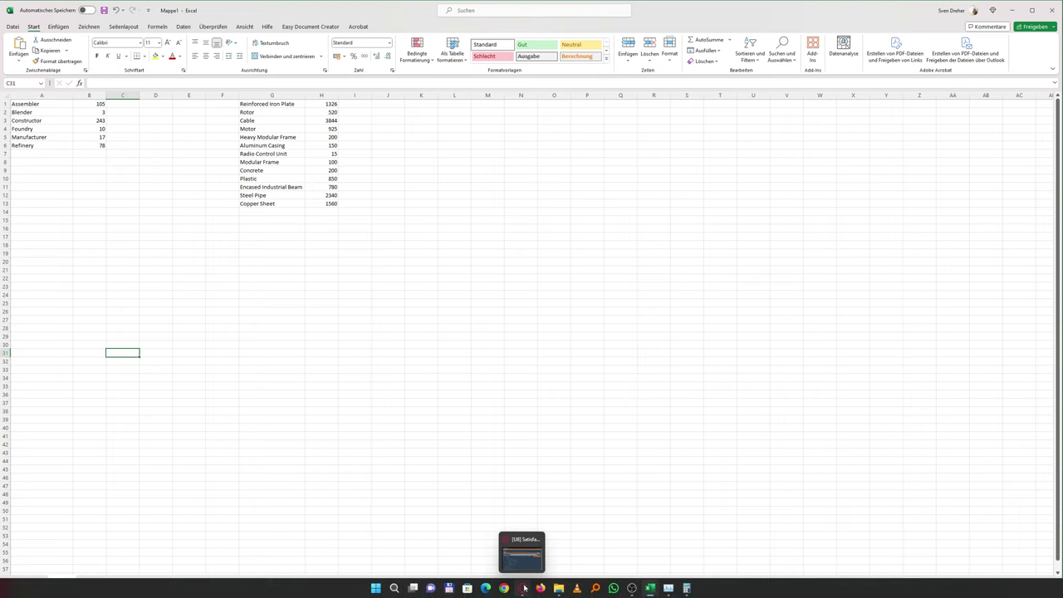
click(504, 589)
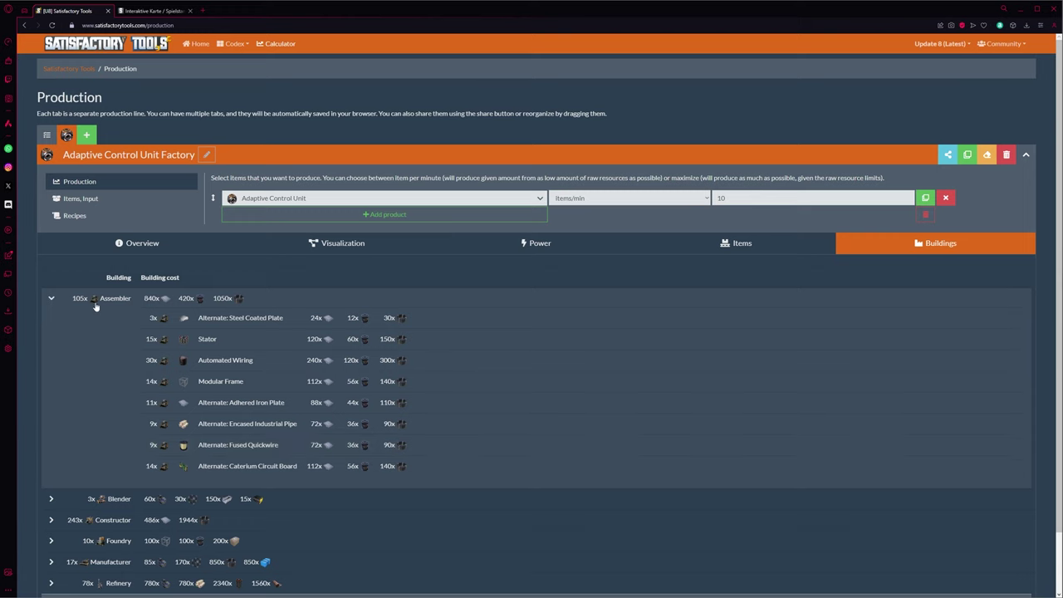
click(52, 299)
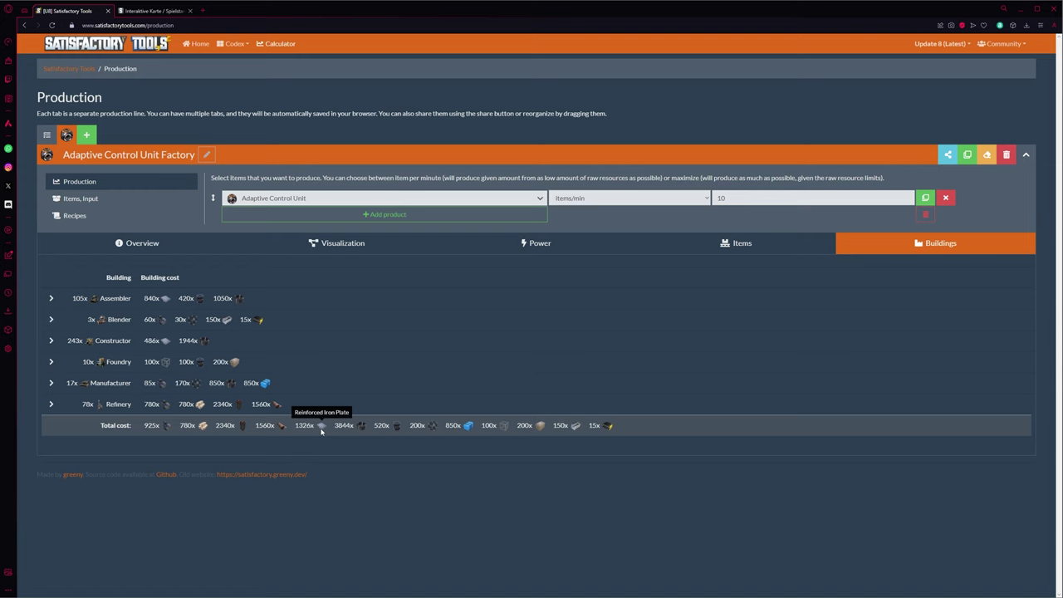
mouse_move(540, 594)
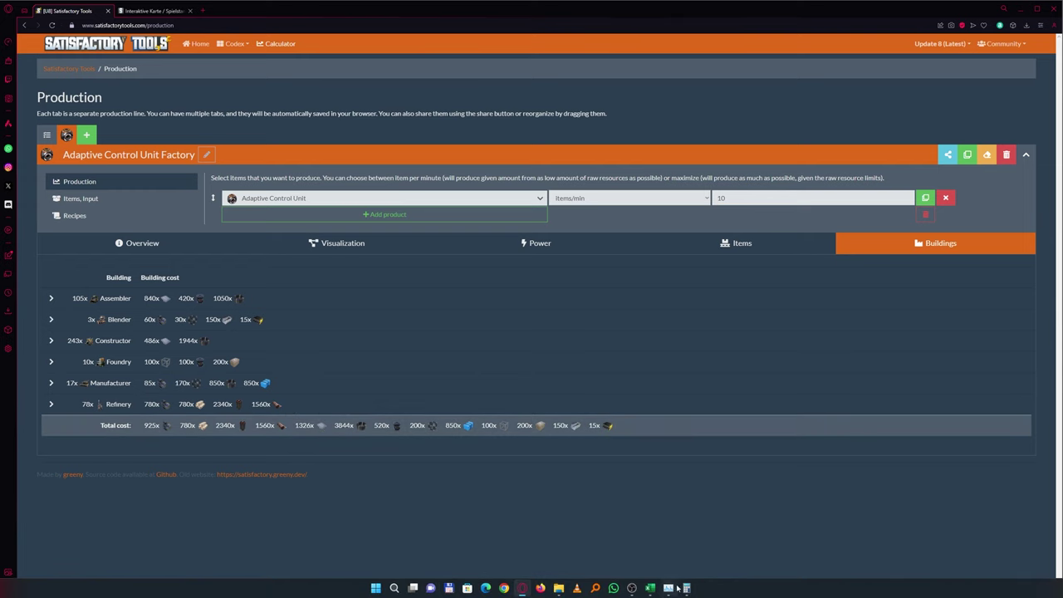
mouse_move(650, 588)
click(668, 558)
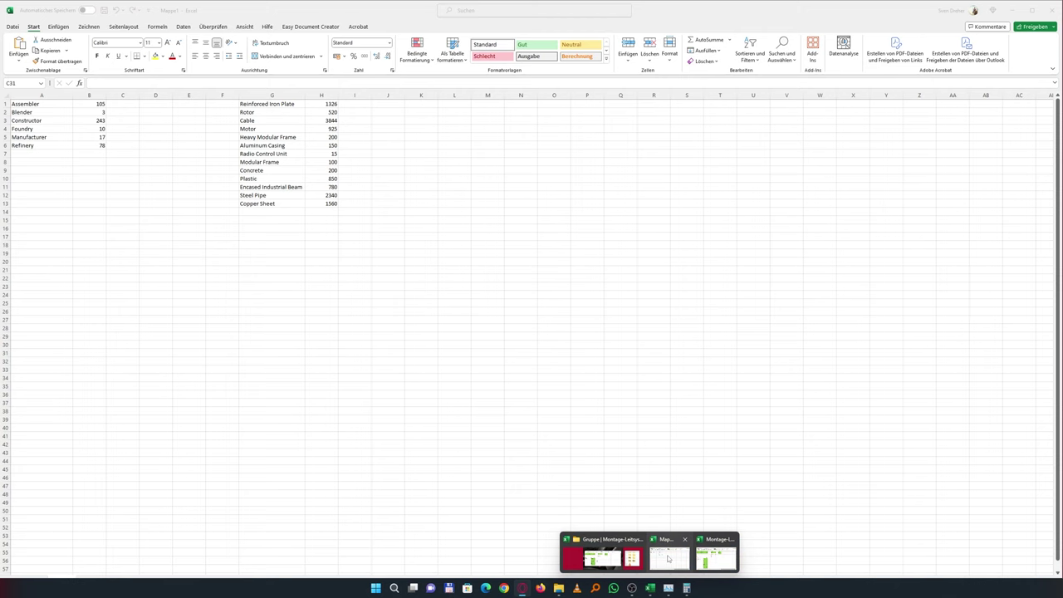
click(602, 555)
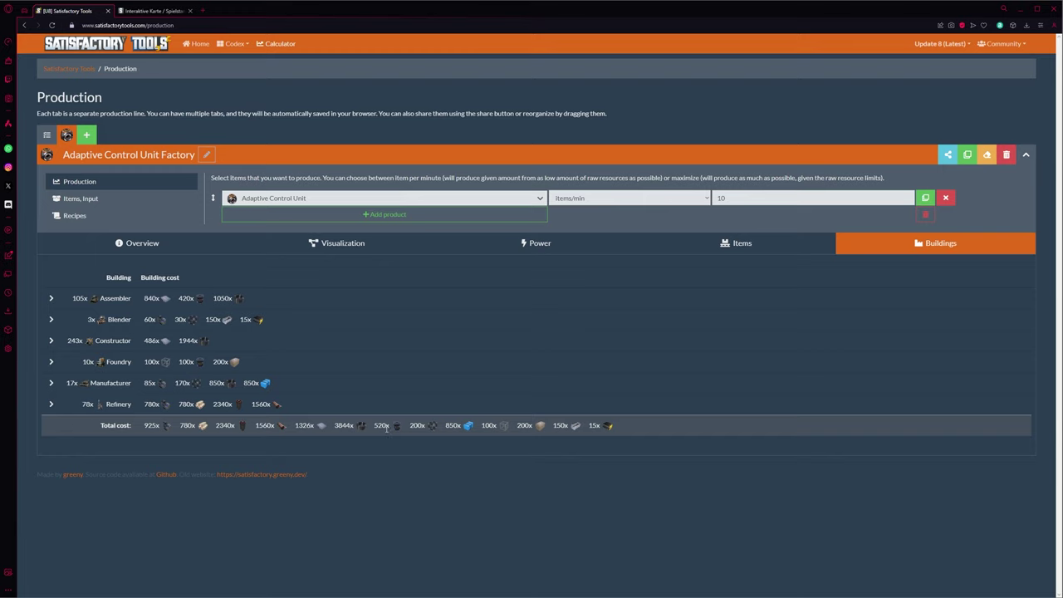
Switch to the Montage-Leitsystem workbook and examine the material list below the Nebenproduktion table
mouse_move(522, 595)
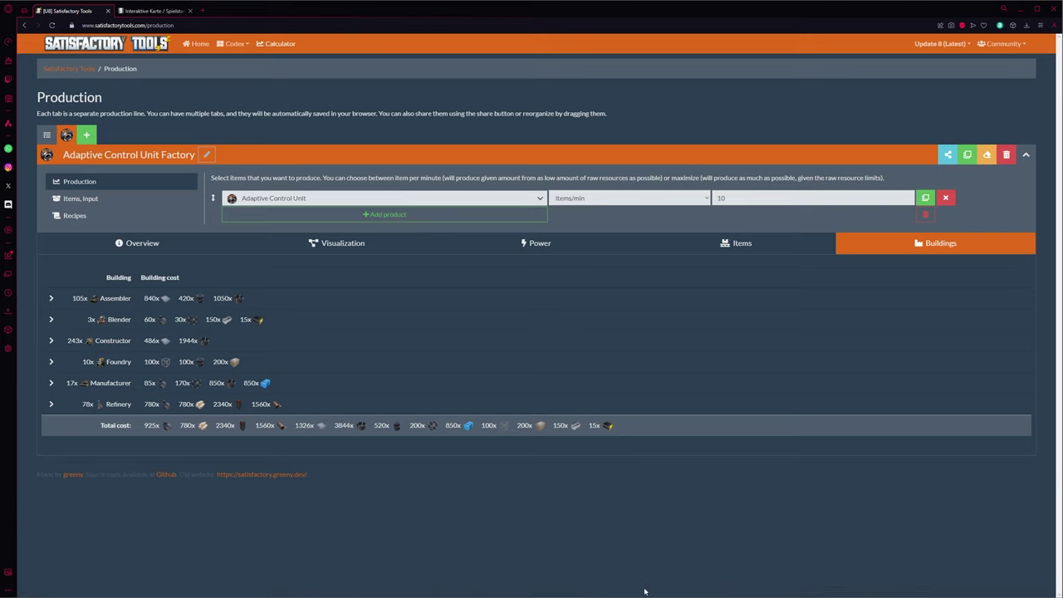
mouse_move(650, 589)
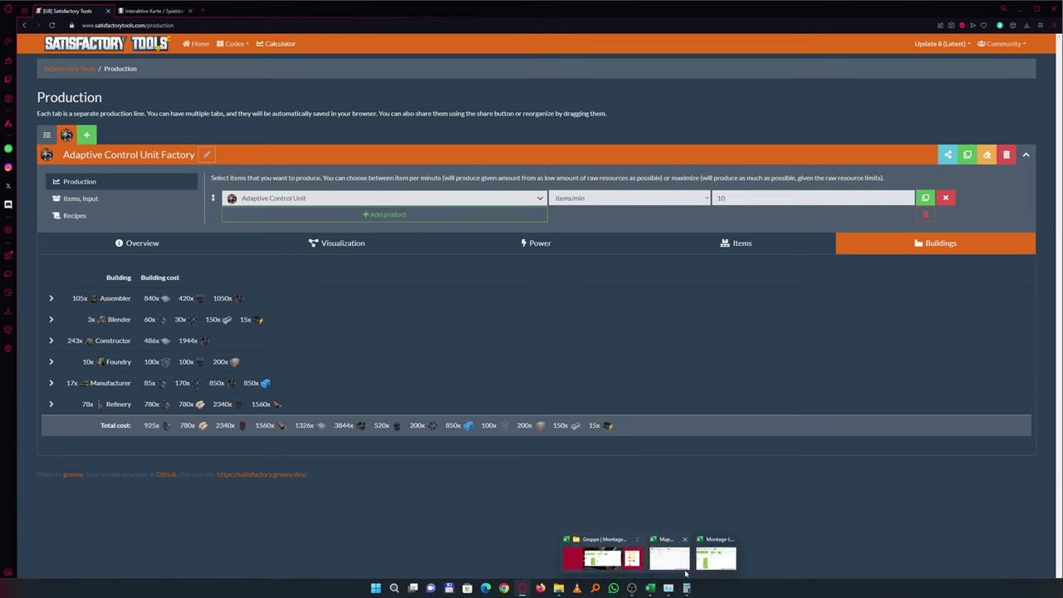
click(707, 568)
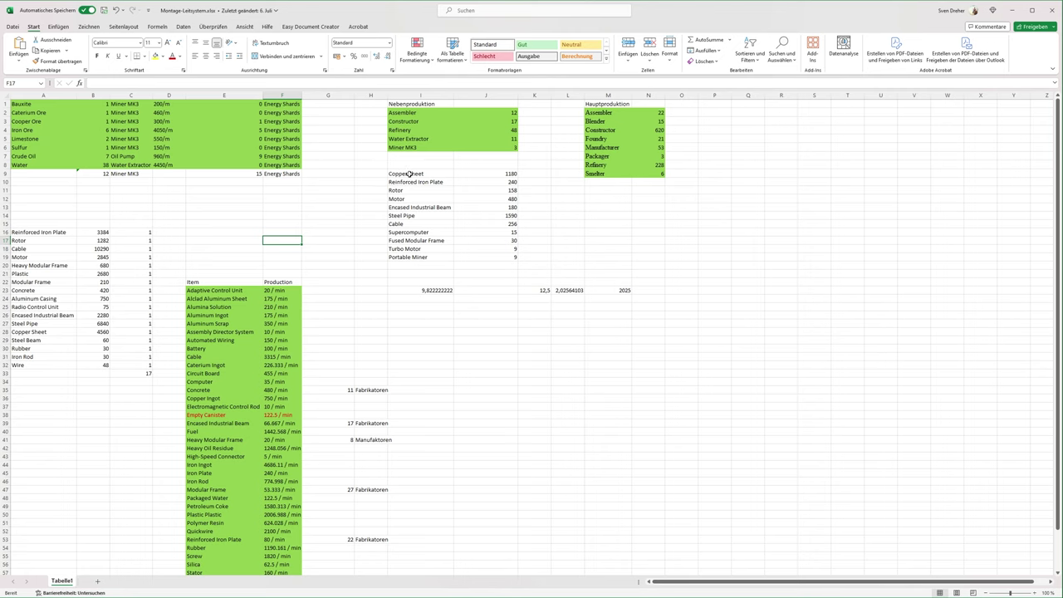
drag(407, 175, 424, 249)
click(459, 383)
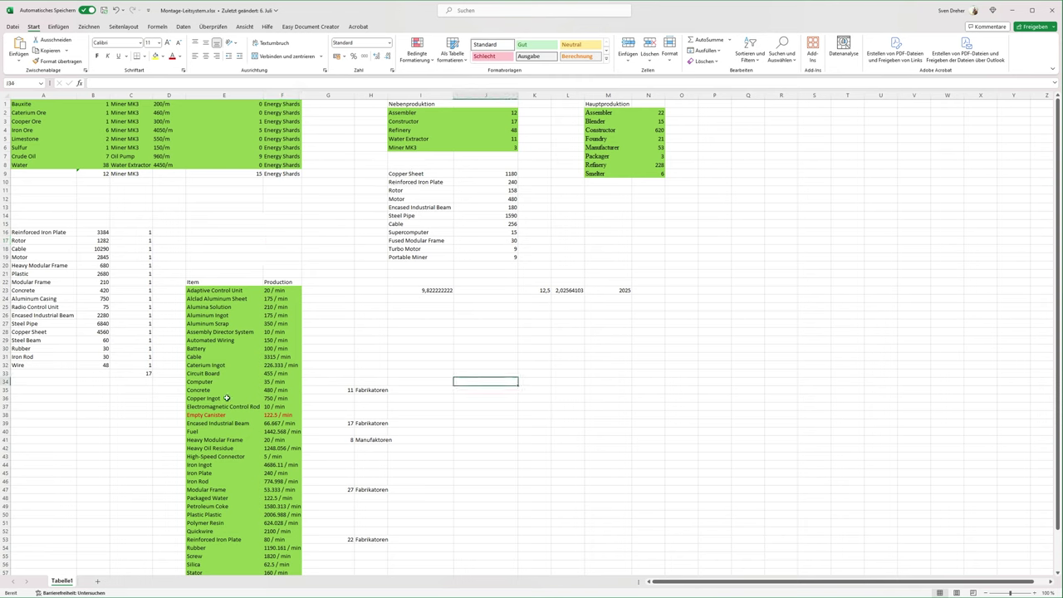
Examine the material list starting at A16 and the Item/Production list in the Montage-Leitsystem workbook, and return to the Mappe1 workbook
drag(26, 236, 64, 369)
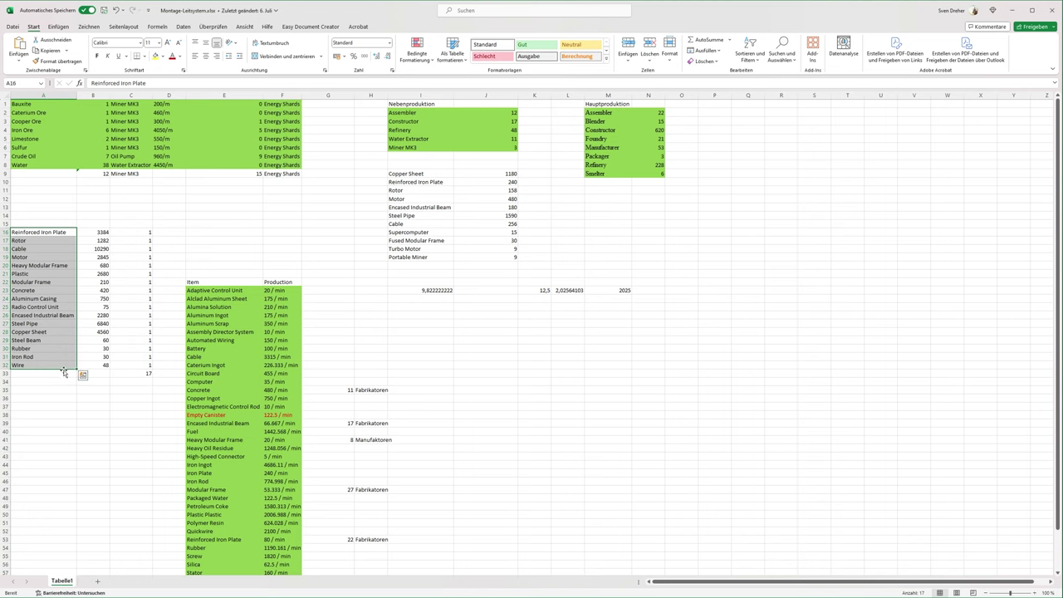
click(113, 415)
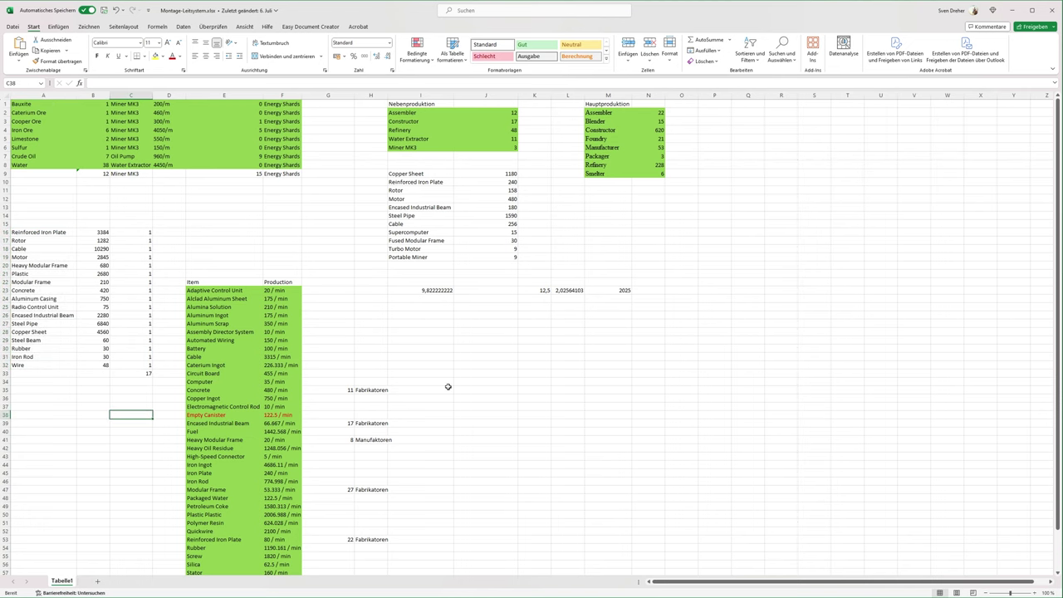
scroll(474, 385, down, 4)
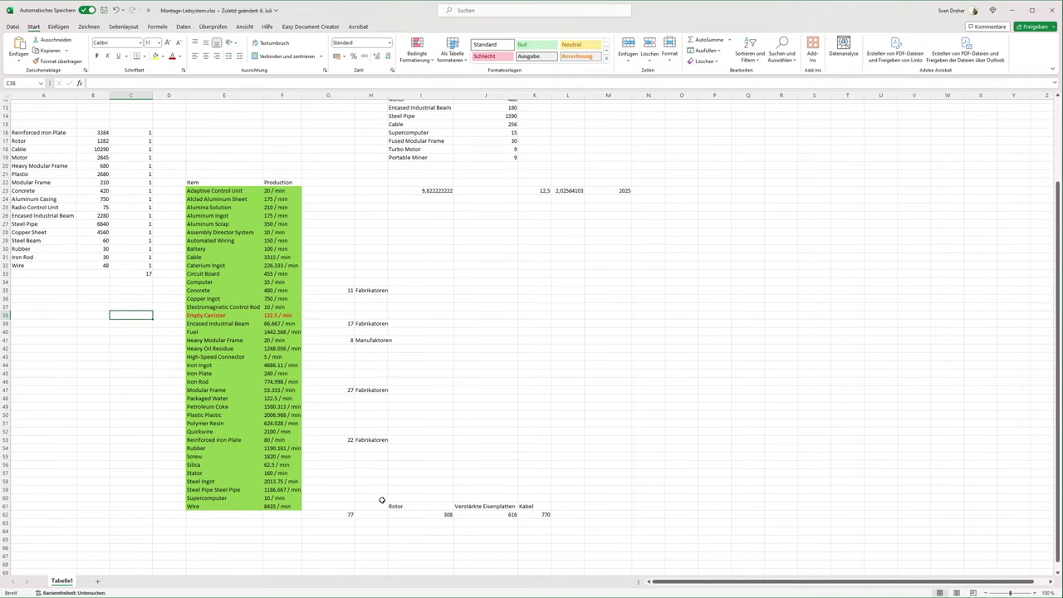
scroll(571, 467, down, 2)
scroll(467, 477, up, 6)
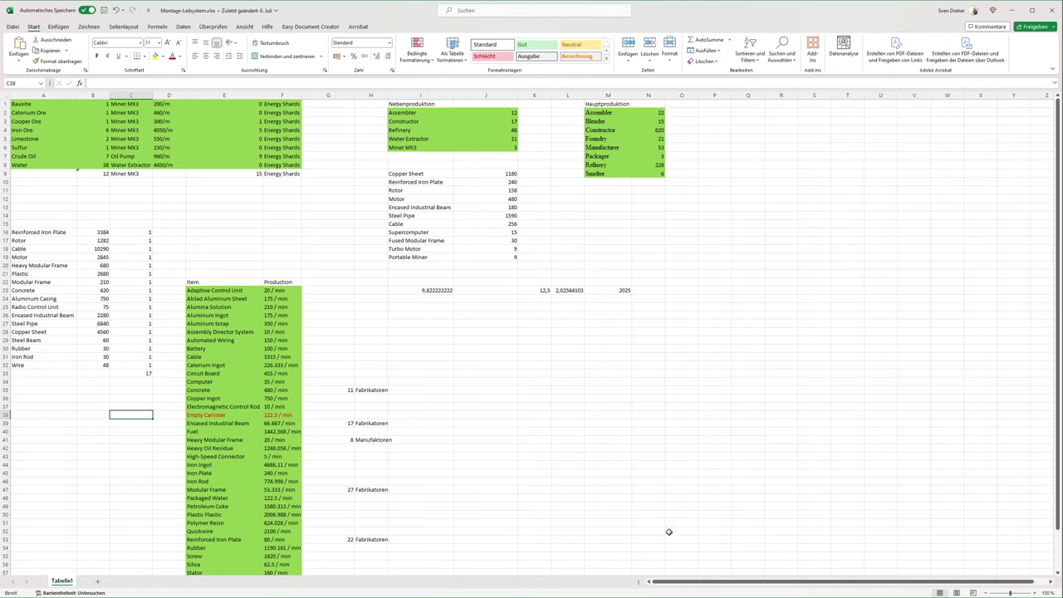
mouse_move(650, 588)
click(652, 563)
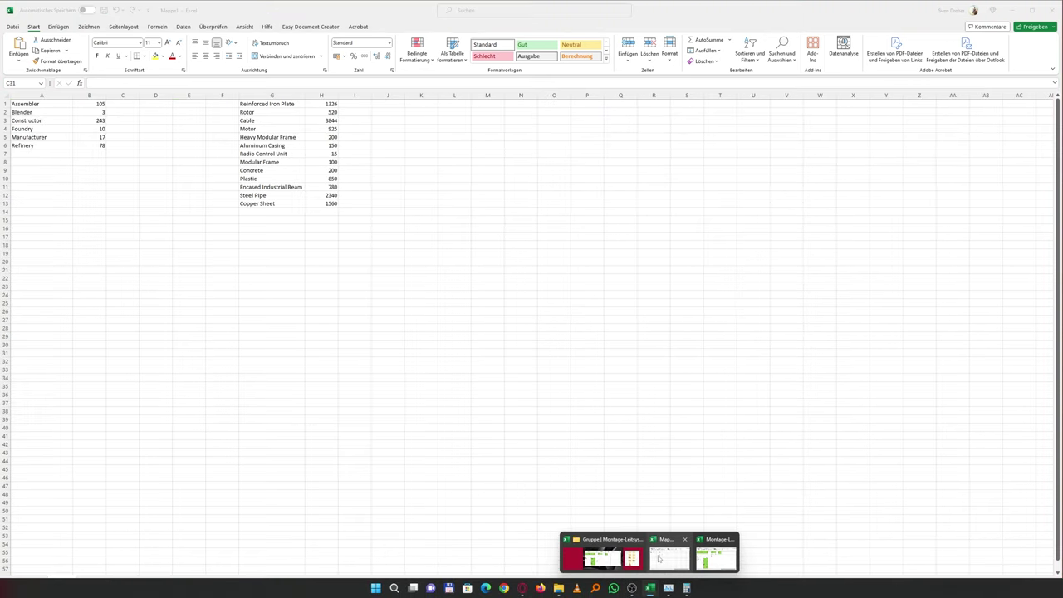